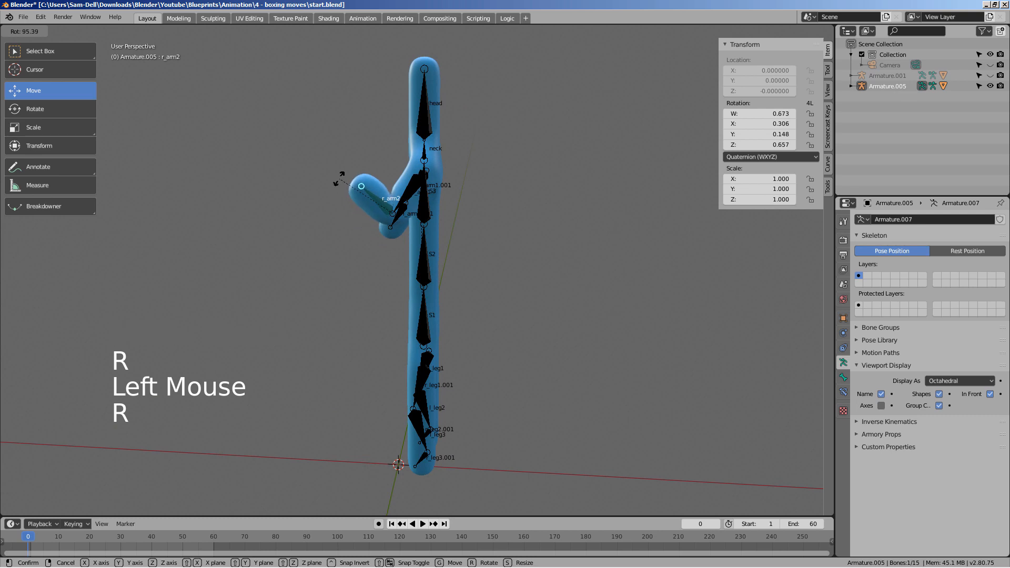
# Rotate the left forearm bone l_arm2.001 upward so the arm bends into a boxing guard.
pyautogui.moveTo(437, 241); pyautogui.dragTo(510, 225, button='middle')
pyautogui.click(382, 251)
pyautogui.press('r')
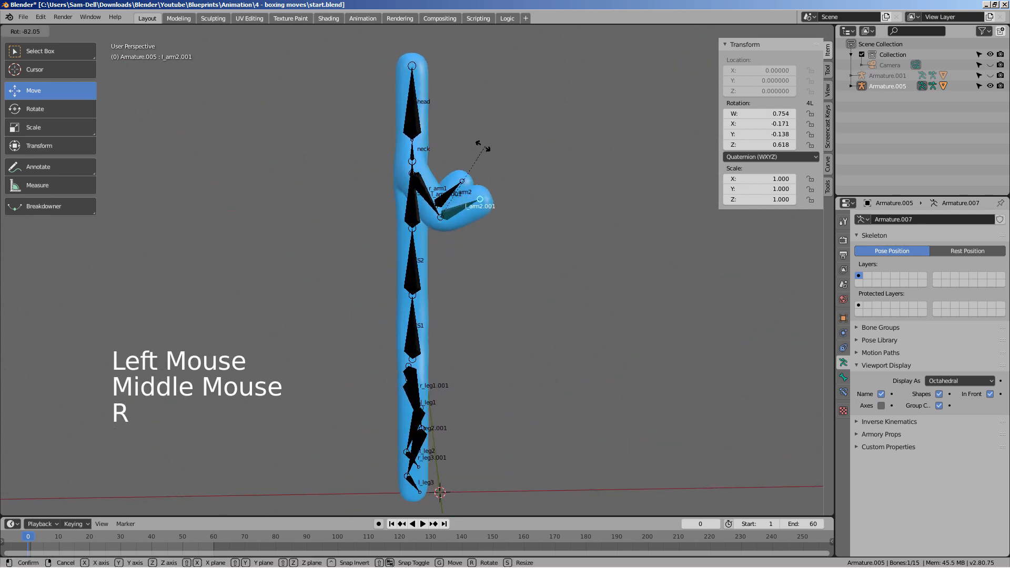
pyautogui.click(467, 147)
# Rotate the left thigh bone l_leg1 slightly forward in the front orthographic view.
pyautogui.moveTo(467, 147); pyautogui.dragTo(455, 362, button='middle')
pyautogui.click(416, 395)
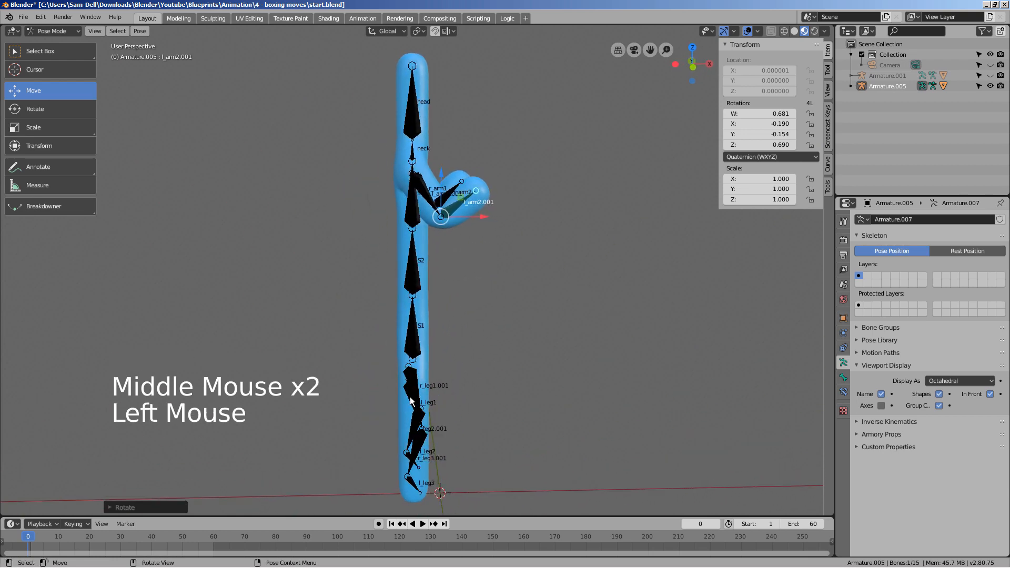
pyautogui.moveTo(416, 395); pyautogui.dragTo(498, 374, button='middle')
pyautogui.press('KP_3')
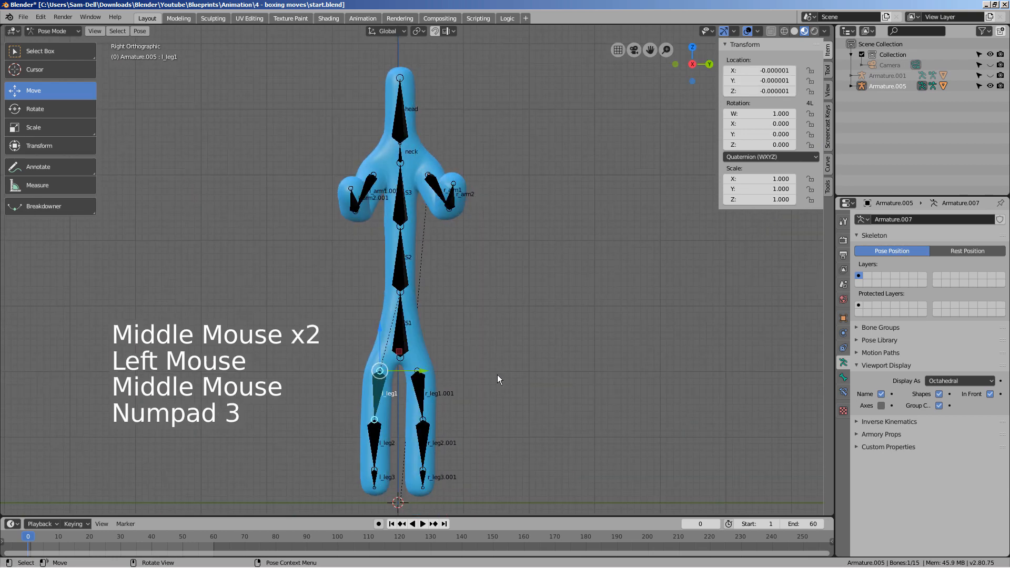
pyautogui.press('KP_1')
pyautogui.press('r')
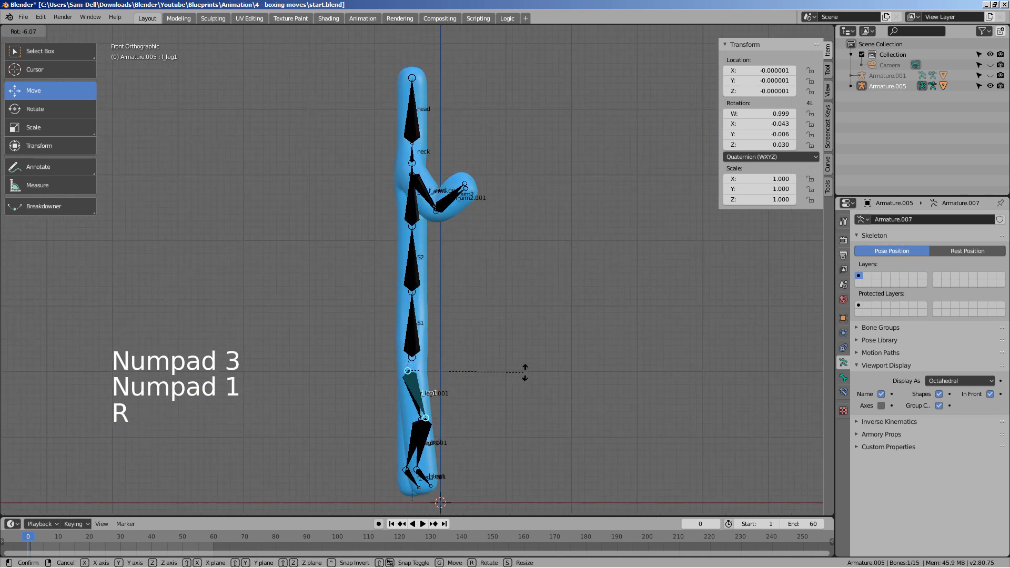
pyautogui.click(524, 395)
# Rotate the left shin bone l_leg2 backward to bend the knee.
pyautogui.click(433, 463)
pyautogui.press('r')
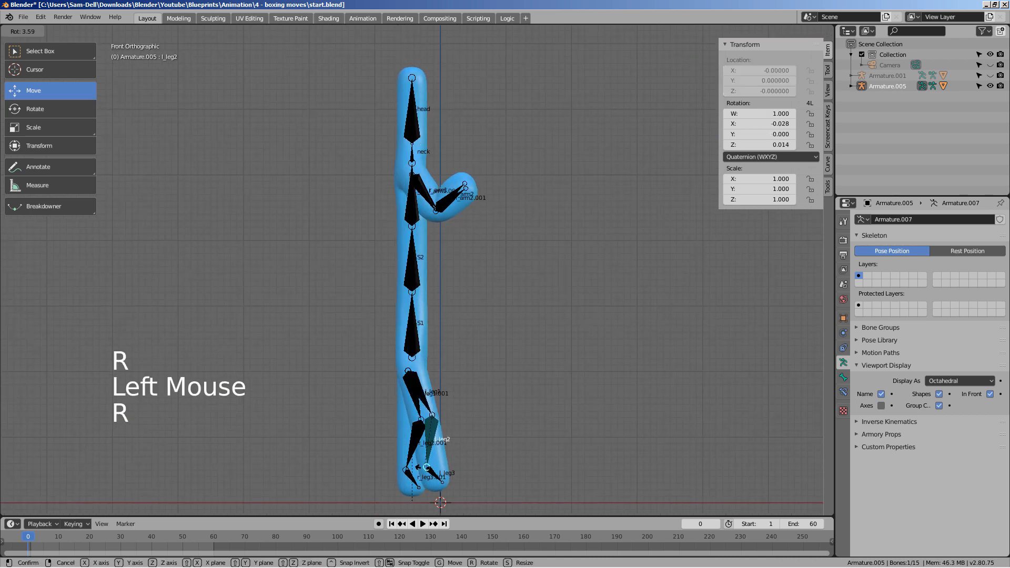
pyautogui.click(396, 443)
# Rotate the right shin bone r_leg2.001 backward in the back orthographic view so the right foot trails behind.
pyautogui.moveTo(396, 444); pyautogui.dragTo(468, 462, button='middle')
pyautogui.click(399, 452)
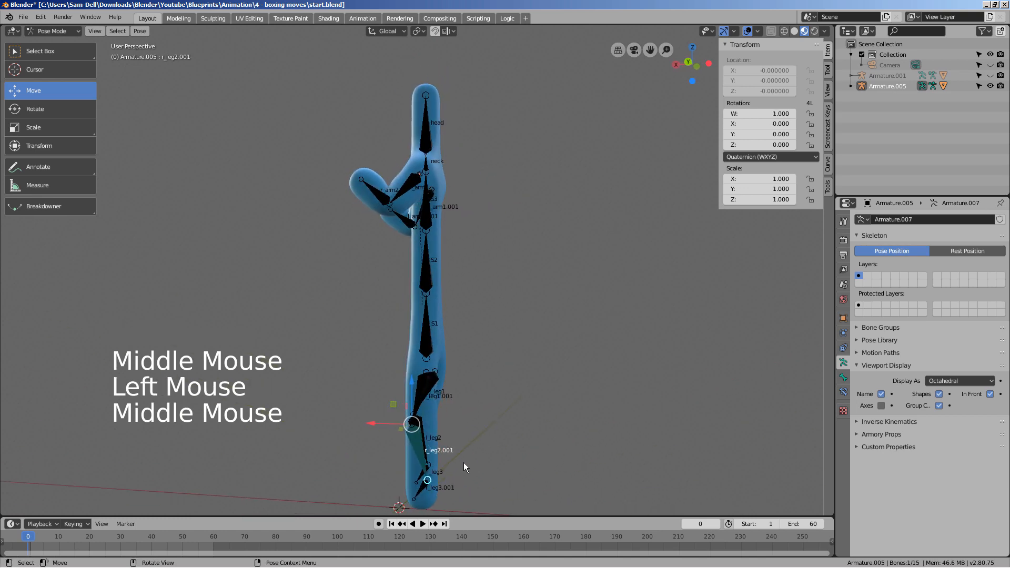
pyautogui.press('KP_1')
pyautogui.press('KP_3')
pyautogui.press('KP_3')
pyautogui.press('KP_1')
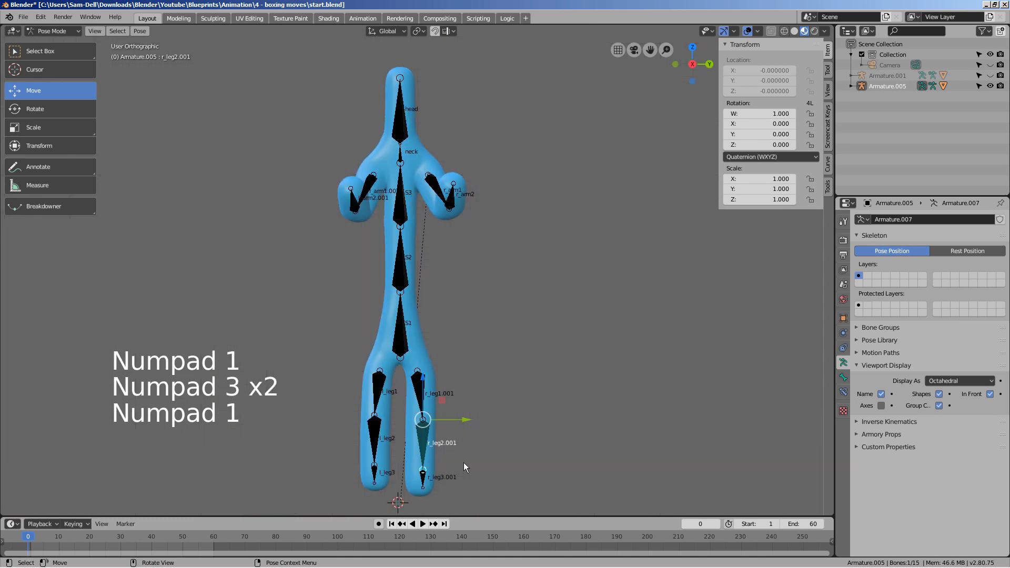
pyautogui.press('ctrl+KP_1')
pyautogui.press('r')
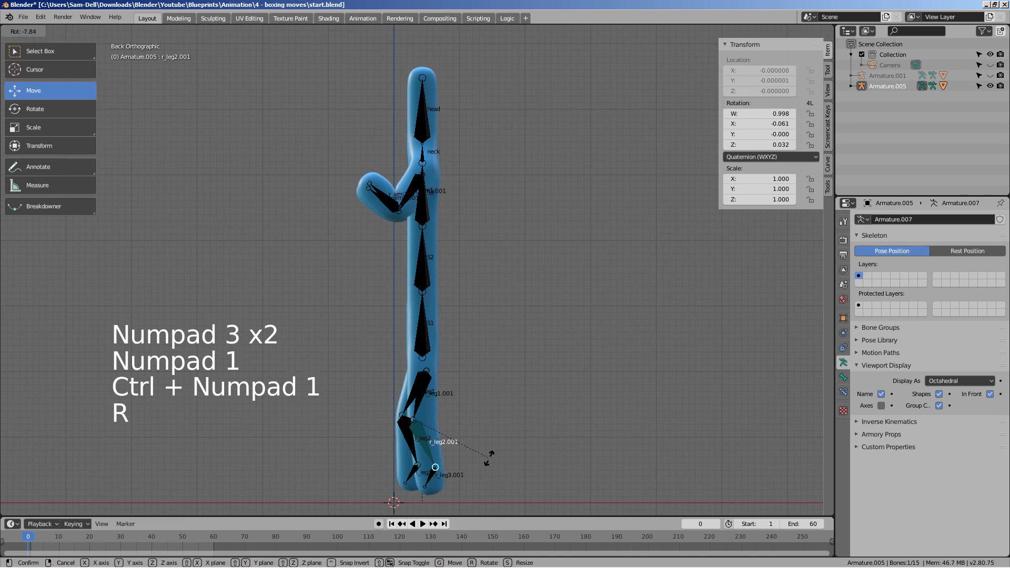
pyautogui.click(500, 451)
# Try rotating and moving the middle spine bone S2, undoing each attempt.
pyautogui.moveTo(500, 451); pyautogui.dragTo(459, 240, button='middle')
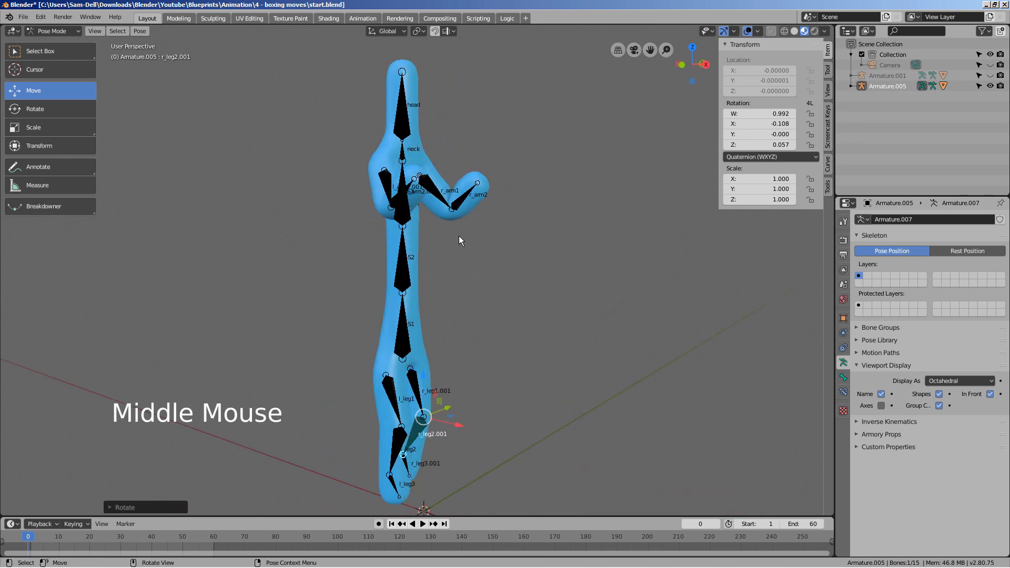
pyautogui.click(409, 269)
pyautogui.press('r')
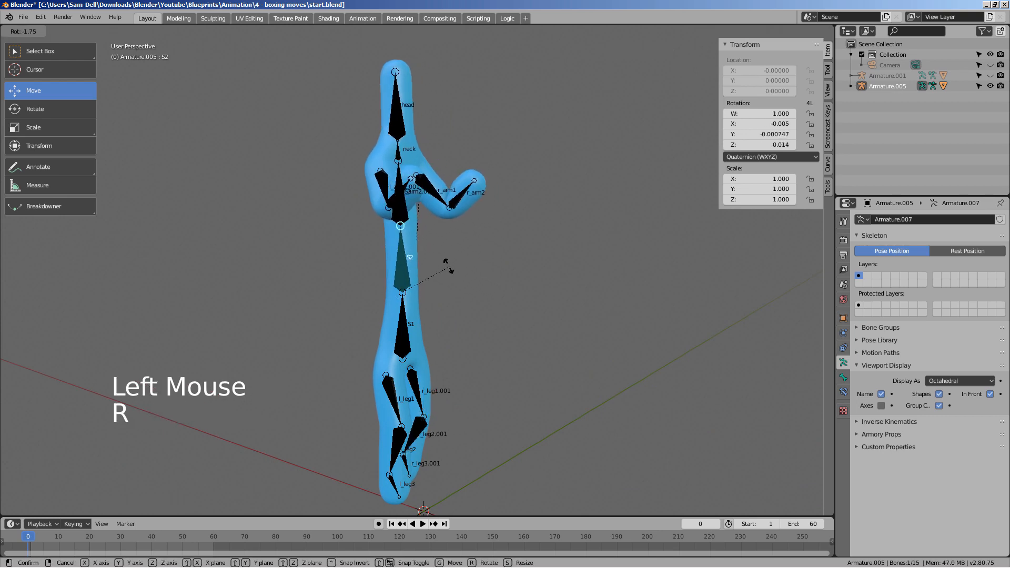
pyautogui.hotkey('ctrl', 'z')
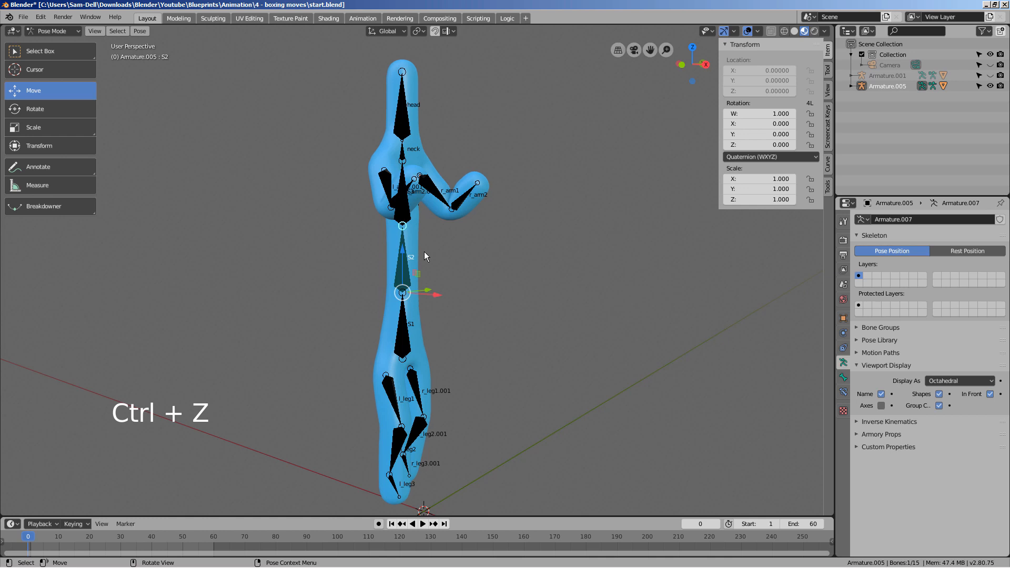
pyautogui.moveTo(403, 250); pyautogui.dragTo(451, 274)
pyautogui.hotkey('ctrl', 'z')
# Try moving the lowest spine bone S1 and undo the move.
pyautogui.moveTo(451, 273); pyautogui.dragTo(439, 337, button='middle')
pyautogui.click(438, 341)
pyautogui.moveTo(429, 322); pyautogui.dragTo(424, 324)
pyautogui.hotkey('ctrl', 'z')
# Try moving the upper spine bone S3 from its place and undo the attempt.
pyautogui.moveTo(517, 334); pyautogui.dragTo(416, 335, button='middle')
pyautogui.click(402, 199)
pyautogui.moveTo(522, 271); pyautogui.dragTo(400, 205, button='middle')
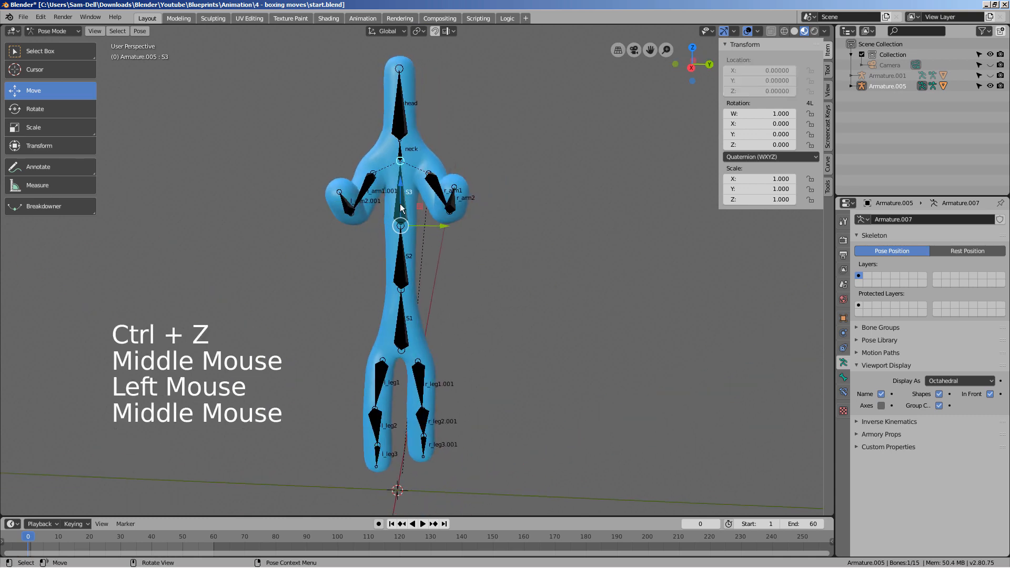
pyautogui.moveTo(402, 187); pyautogui.dragTo(460, 317)
pyautogui.hotkey('ctrl', 'z')
# Put the armature into Edit Mode with spine bone S2 selected and disconnect that bone while keeping its parent.
pyautogui.moveTo(315, 329); pyautogui.dragTo(508, 337, button='middle')
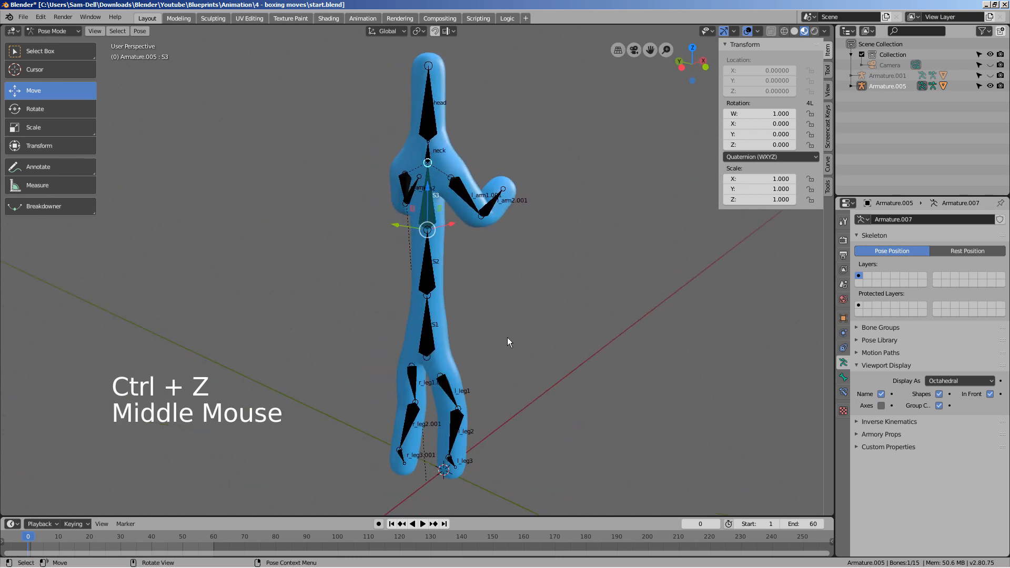
pyautogui.click(429, 346)
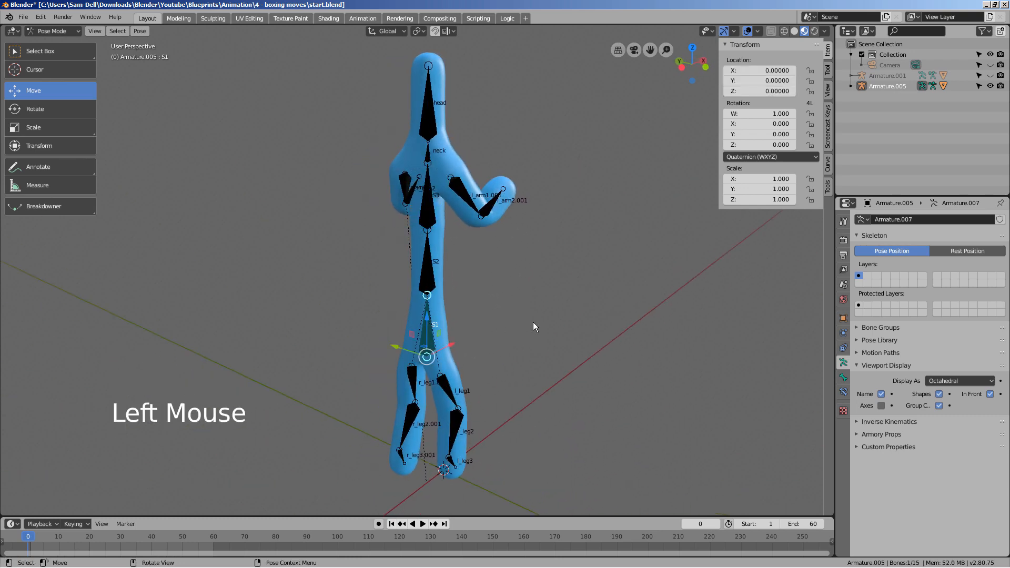
pyautogui.moveTo(532, 322); pyautogui.dragTo(486, 330, button='middle')
pyautogui.moveTo(421, 274)
pyautogui.mouseDown(button='middle')
pyautogui.moveTo(520, 299)
pyautogui.moveTo(442, 405)
pyautogui.moveTo(460, 346)
pyautogui.moveTo(418, 274)
pyautogui.mouseUp(button='middle')
pyautogui.click(418, 272)
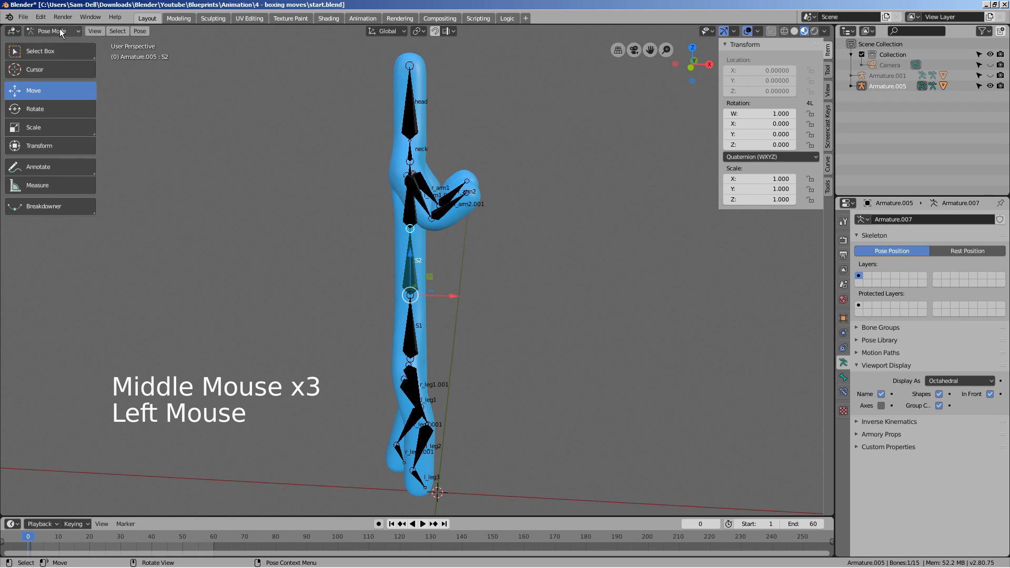
pyautogui.moveTo(52, 31)
pyautogui.mouseDown()
pyautogui.moveTo(50, 53)
pyautogui.moveTo(47, 43)
pyautogui.mouseUp()
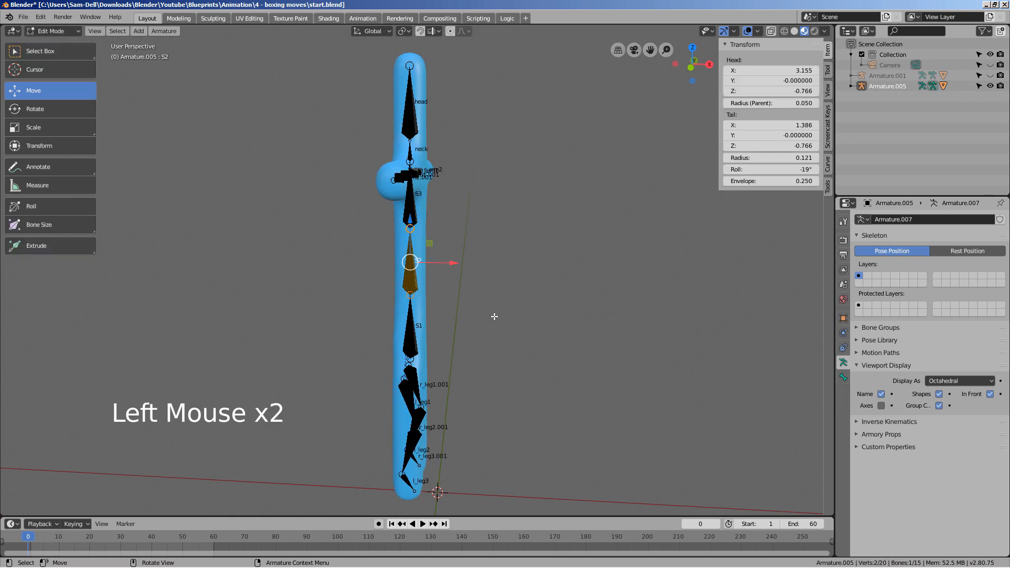
pyautogui.moveTo(495, 317); pyautogui.dragTo(504, 308, button='middle')
pyautogui.hotkey('alt', 'p')
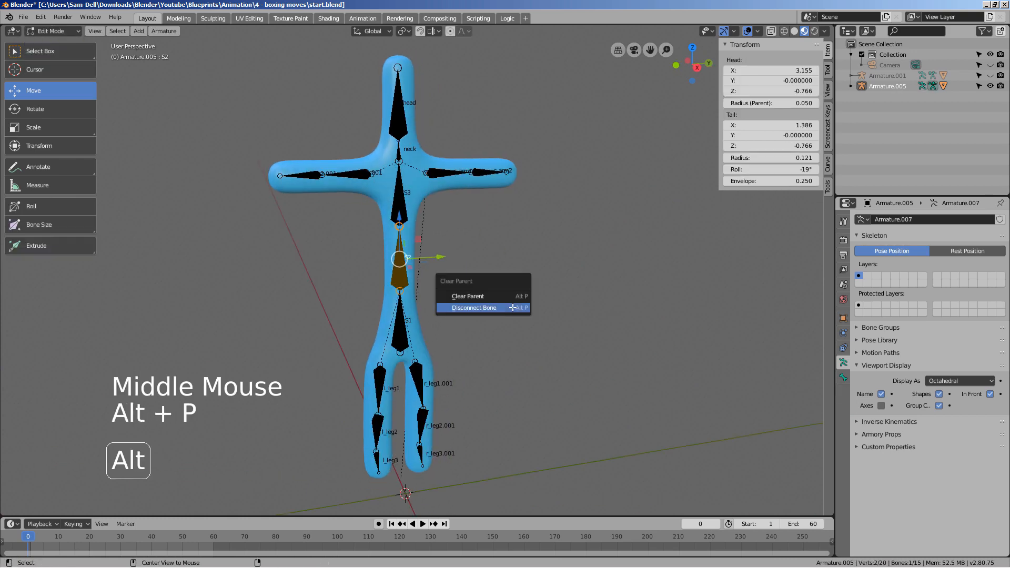
pyautogui.click(514, 307)
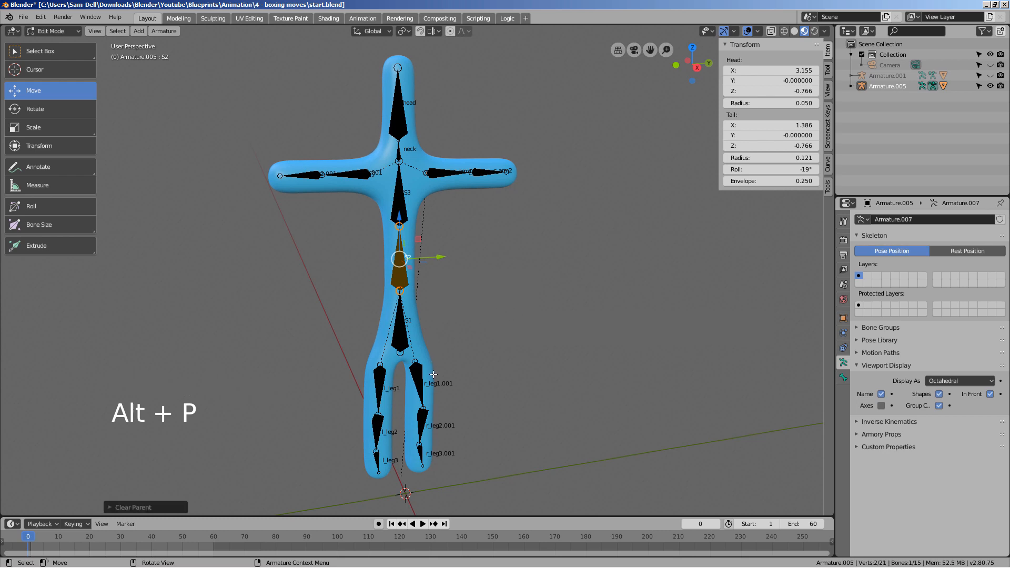
# Disconnect the thigh bones r_leg1.001 and l_leg1 with the Disconnect Bone option.
pyautogui.click(420, 388)
pyautogui.hotkey('alt', 'p')
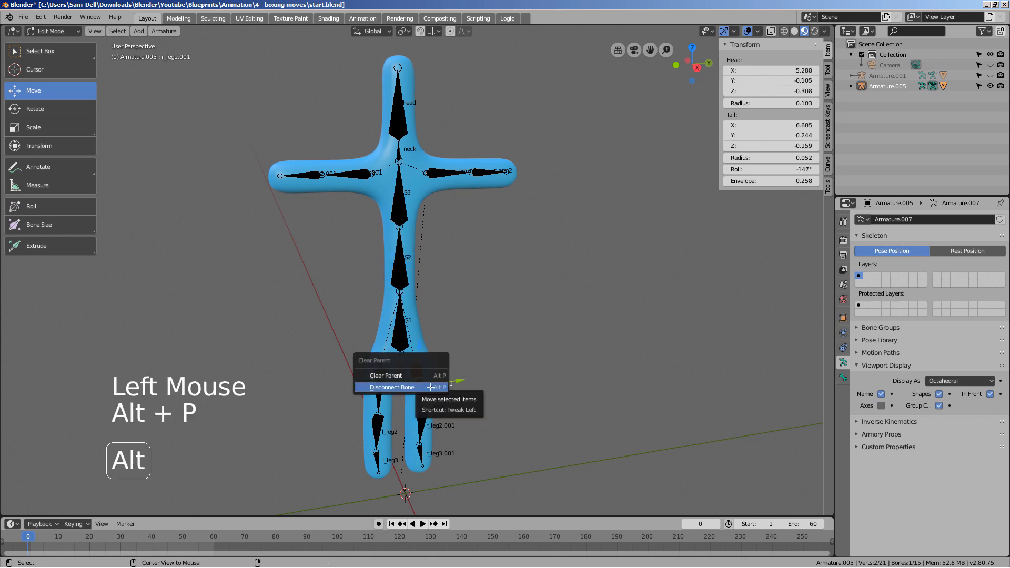
pyautogui.click(430, 387)
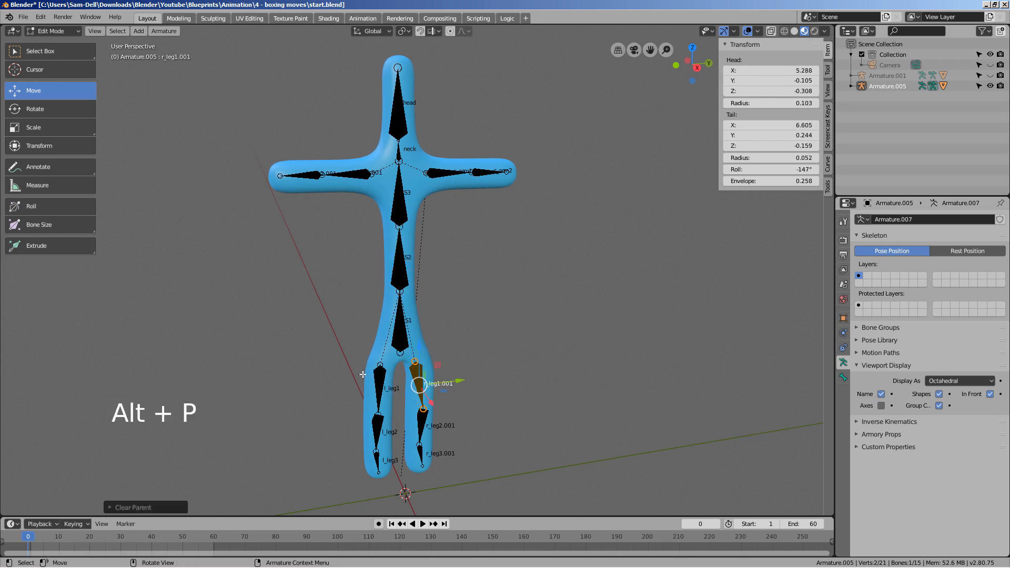
pyautogui.click(378, 381)
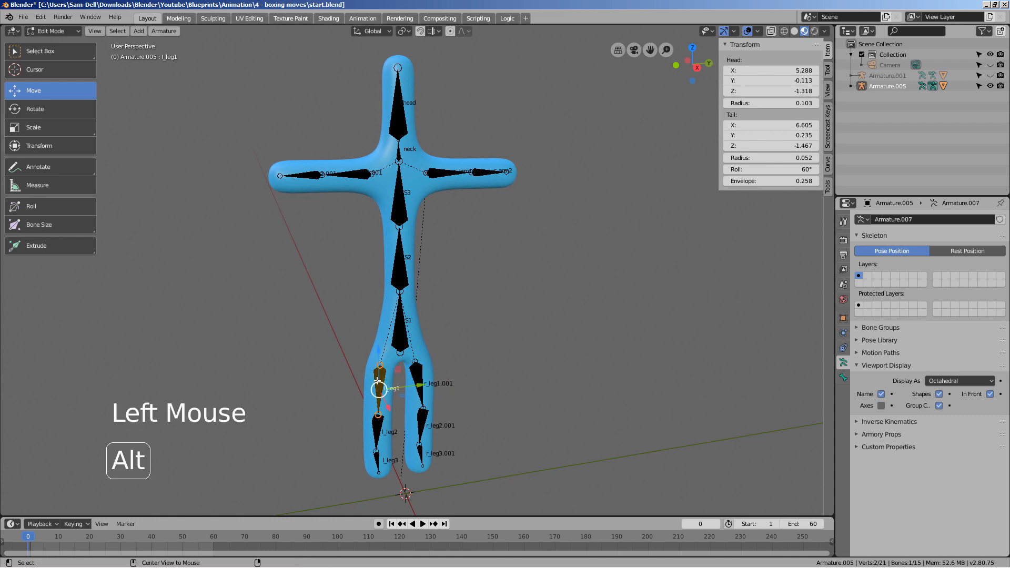
pyautogui.hotkey('alt', 'p')
pyautogui.click(378, 381)
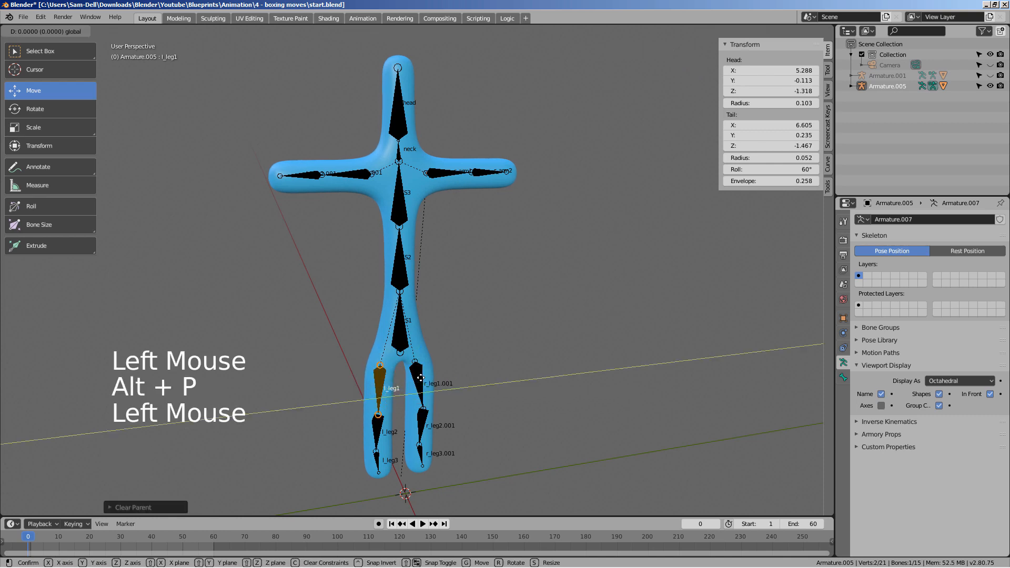
# Select the right thigh bone r_leg1.001 and return the armature to Pose Mode.
pyautogui.click(425, 362)
pyautogui.click(65, 31)
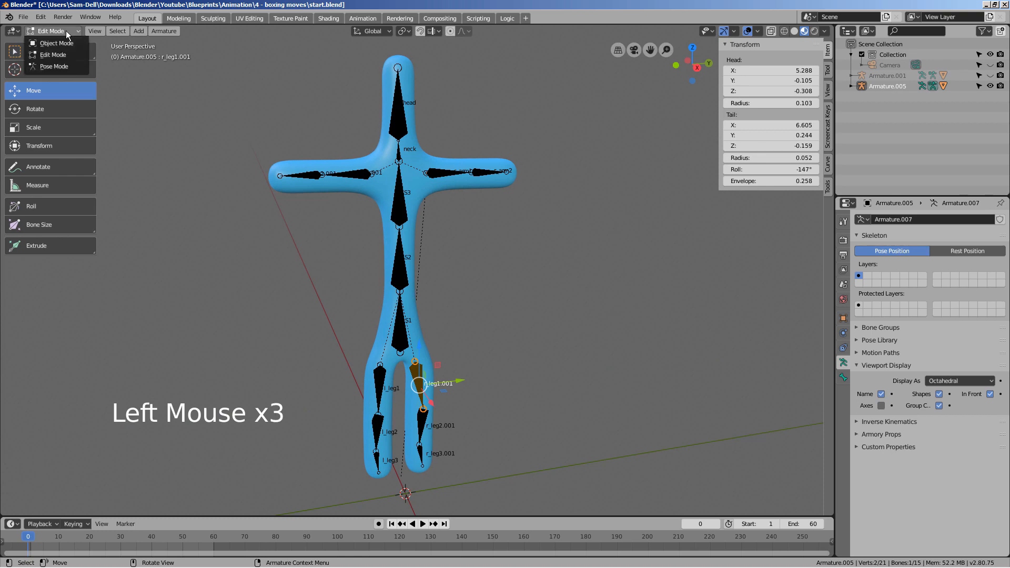
pyautogui.click(63, 63)
pyautogui.moveTo(147, 154); pyautogui.dragTo(394, 361, button='middle')
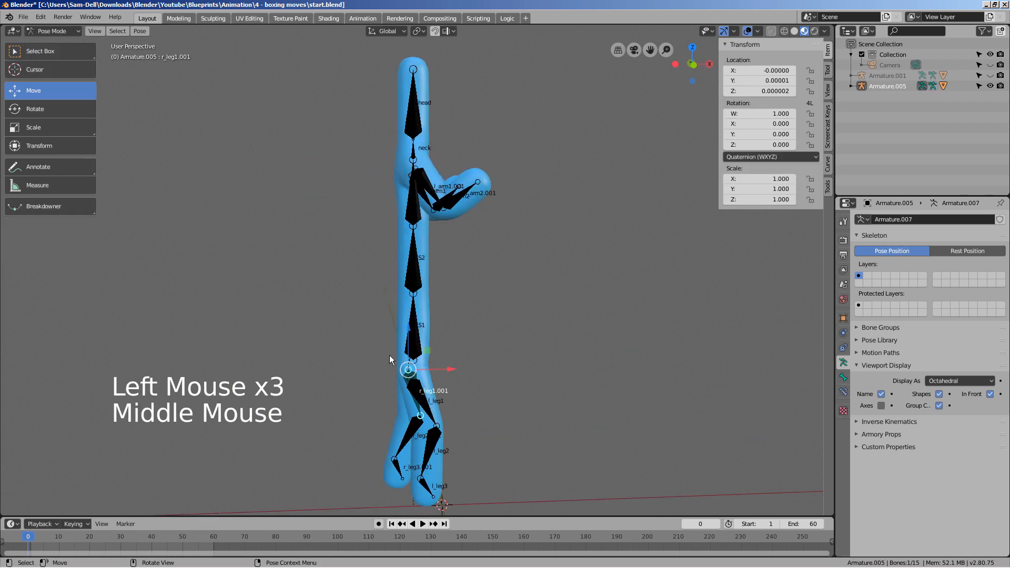
# Try moving the left thigh bone l_leg1 forward away from the hip and undo it.
pyautogui.click(408, 371)
pyautogui.press('g')
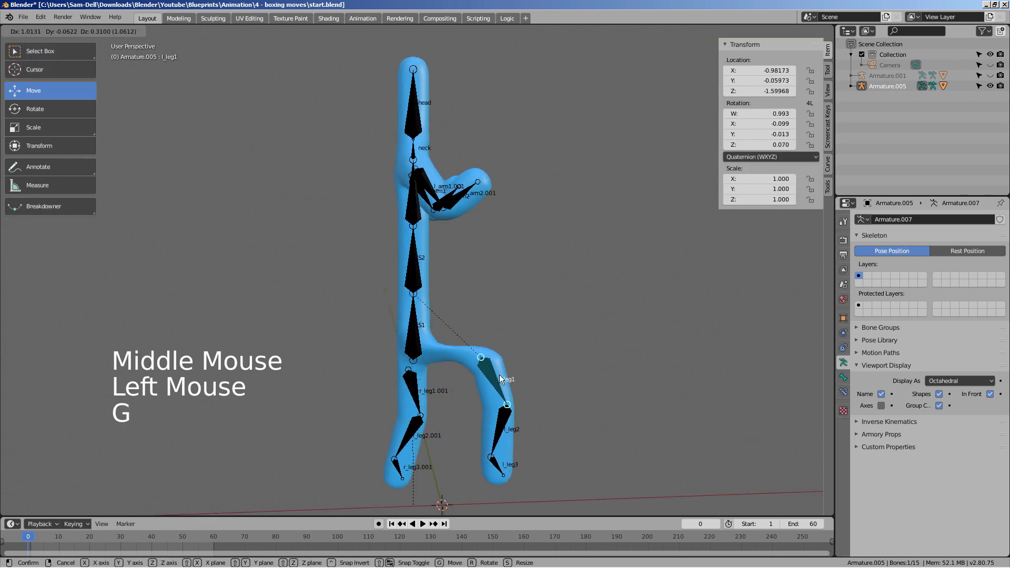
pyautogui.hotkey('ctrl', 'z')
pyautogui.moveTo(396, 392); pyautogui.dragTo(432, 387, button='middle')
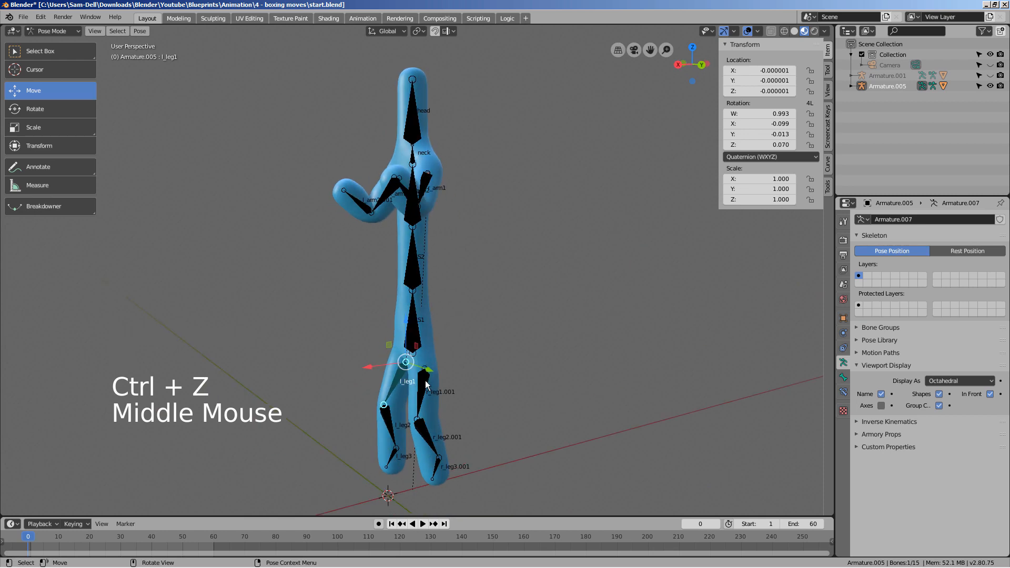
# Try moving the right thigh bone r_leg1.001 and undo it.
pyautogui.click(427, 386)
pyautogui.moveTo(501, 387); pyautogui.dragTo(654, 331, button='middle')
pyautogui.press('g')
pyautogui.hotkey('ctrl', 'z')
# Test whether the upper spine bone S3 can be moved freely and undo the test.
pyautogui.click(412, 224)
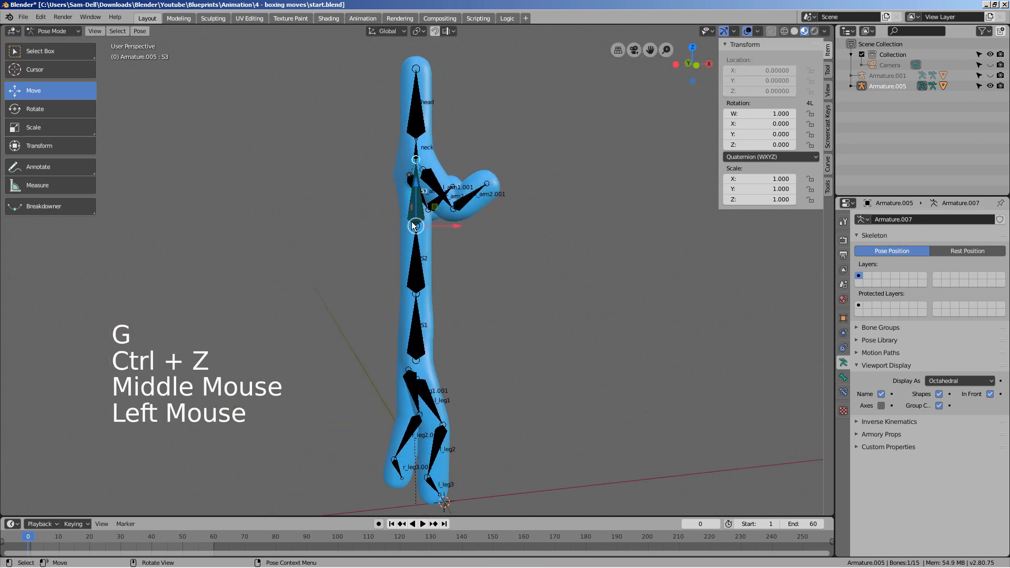
pyautogui.press('g')
pyautogui.hotkey('ctrl', 'z')
# Test moving the disconnected spine bone S2 and undo the test.
pyautogui.click(418, 273)
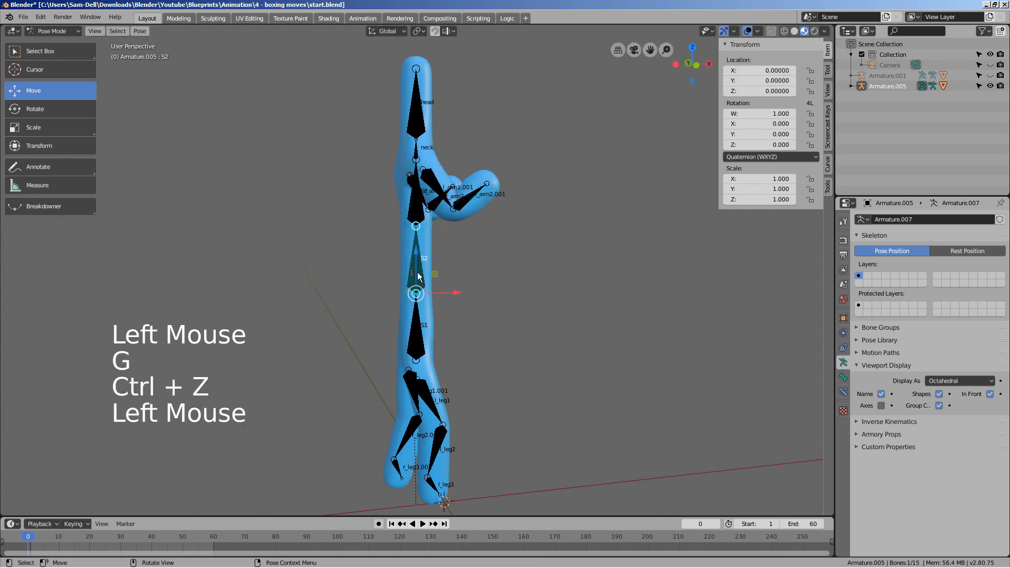
pyautogui.press('g')
pyautogui.hotkey('ctrl', 'z')
pyautogui.moveTo(483, 305)
pyautogui.mouseDown(button='middle')
pyautogui.moveTo(416, 308)
pyautogui.moveTo(523, 299)
pyautogui.moveTo(301, 315)
pyautogui.moveTo(495, 311)
pyautogui.mouseUp(button='middle')
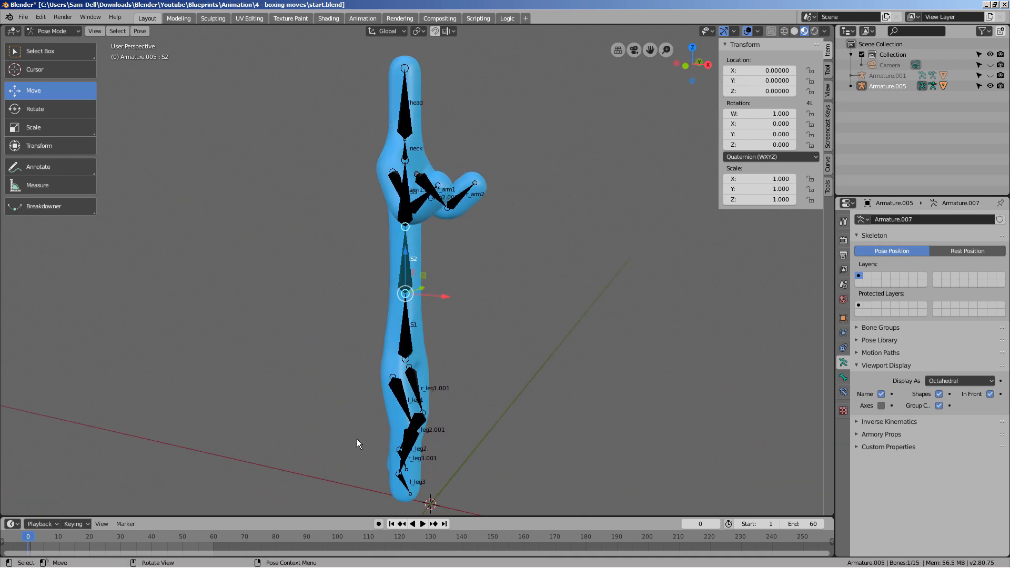
# Turn on automatic keyframing and keyframe spine bone S2 at frame 0 in the front orthographic view.
pyautogui.scroll(-2, 580, 376)
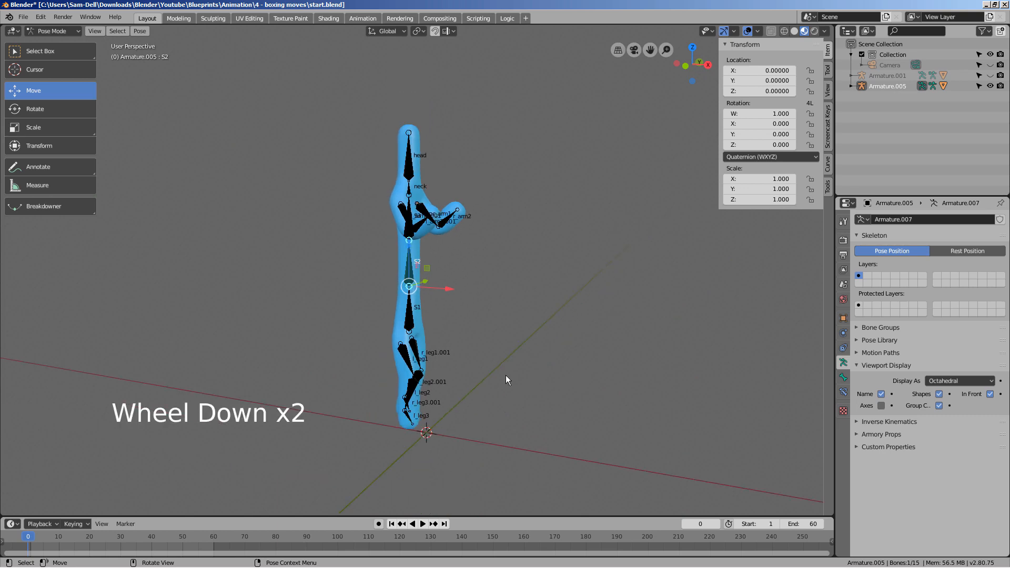
pyautogui.moveTo(506, 374); pyautogui.dragTo(548, 374, button='middle')
pyautogui.press('KP_3')
pyautogui.press('KP_1')
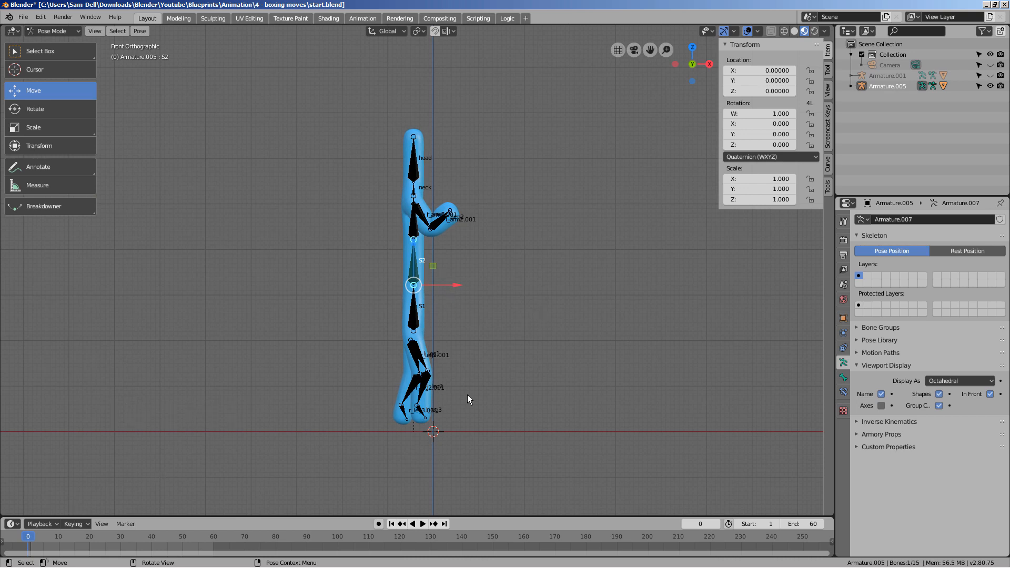
pyautogui.click(379, 524)
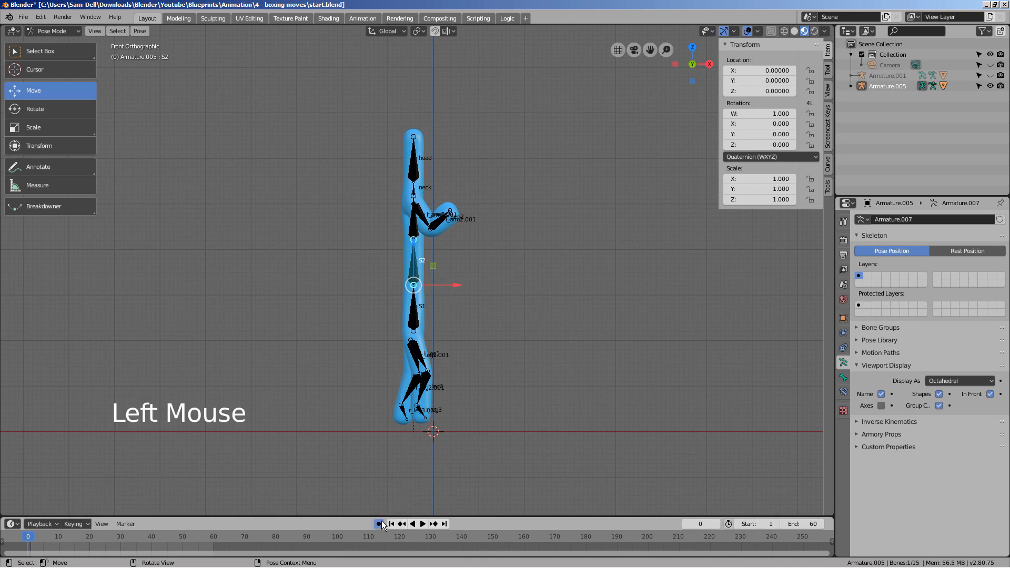
pyautogui.click(415, 251)
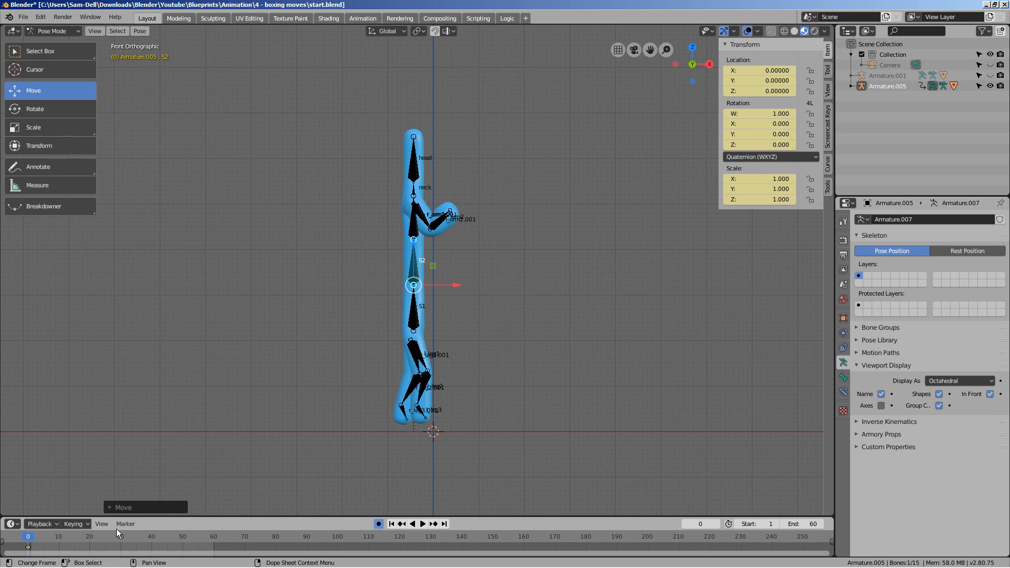
# Go to frame 20 and keyframe spine bone S2 in the same position.
pyautogui.click(89, 533)
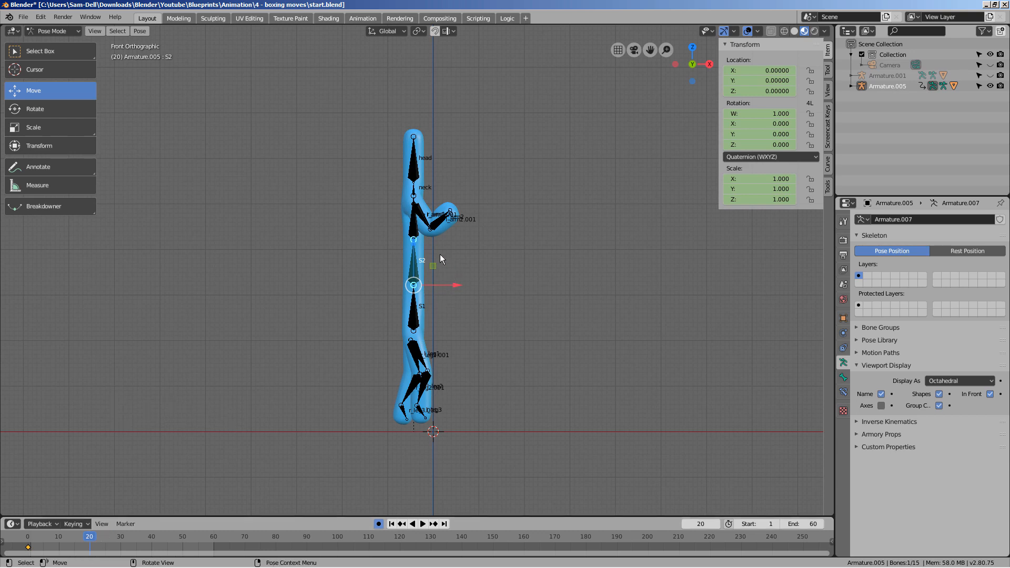
pyautogui.moveTo(415, 245); pyautogui.dragTo(415, 245)
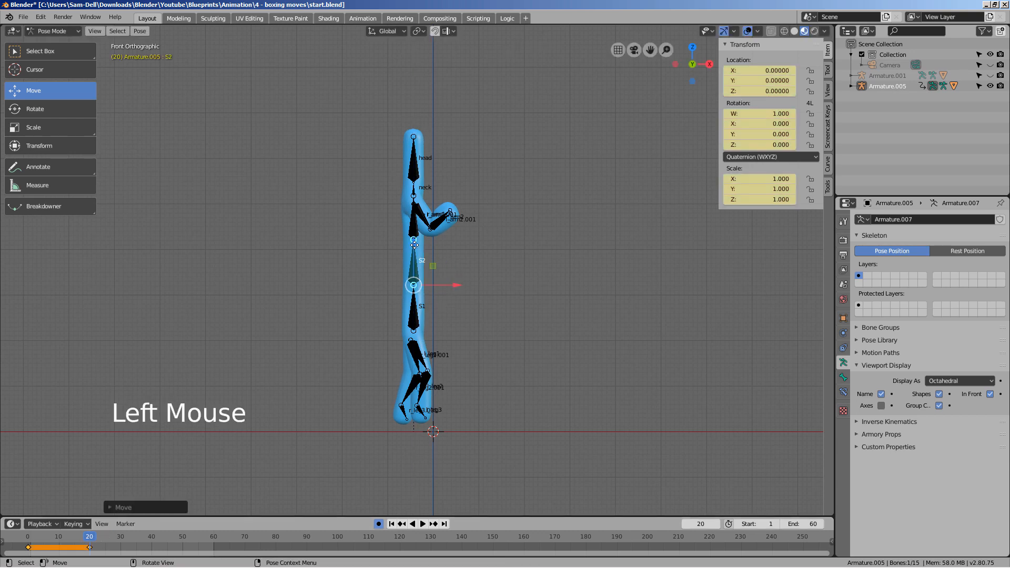
# Undo the last keyframe and keyframe spine bone S2 in its current position at frames 20, 40 and 60.
pyautogui.hotkey('ctrl', 'z')
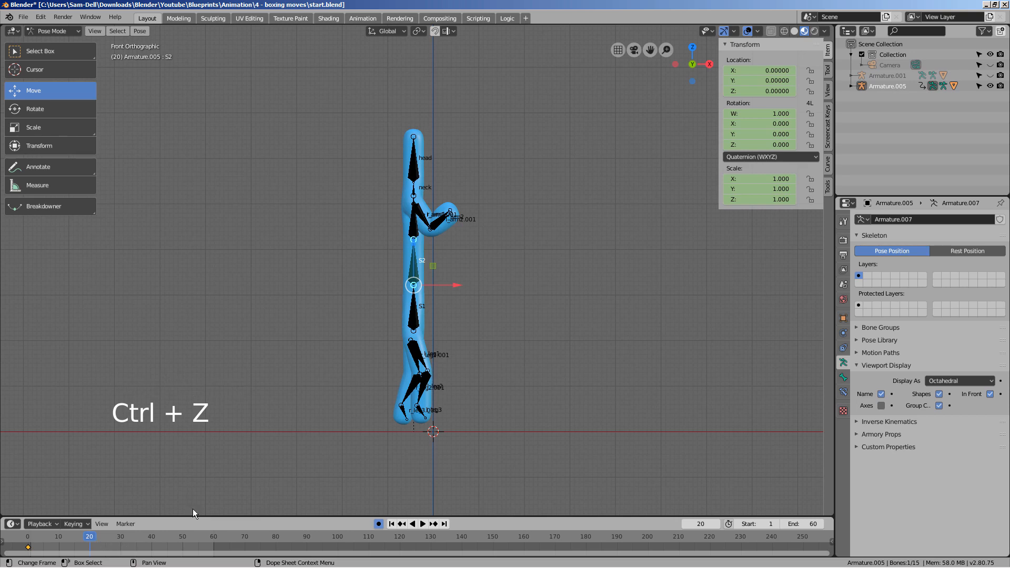
pyautogui.click(416, 246)
pyautogui.click(152, 537)
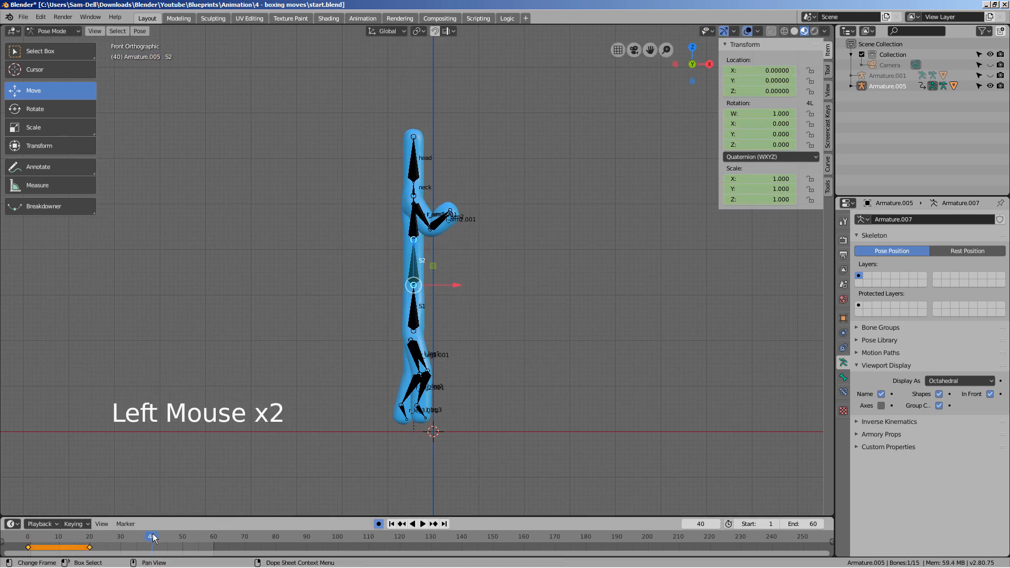
pyautogui.click(413, 245)
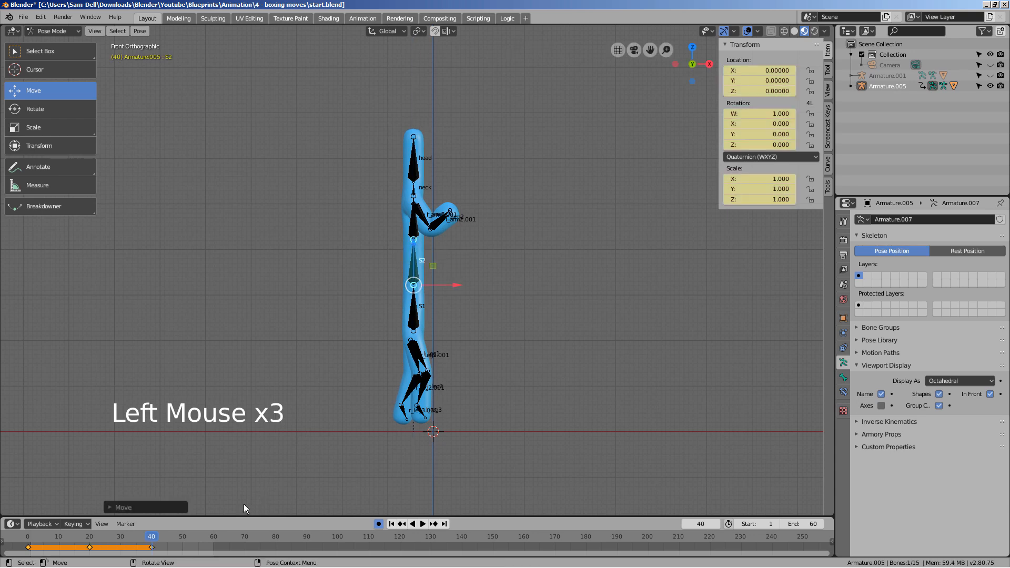
pyautogui.click(216, 537)
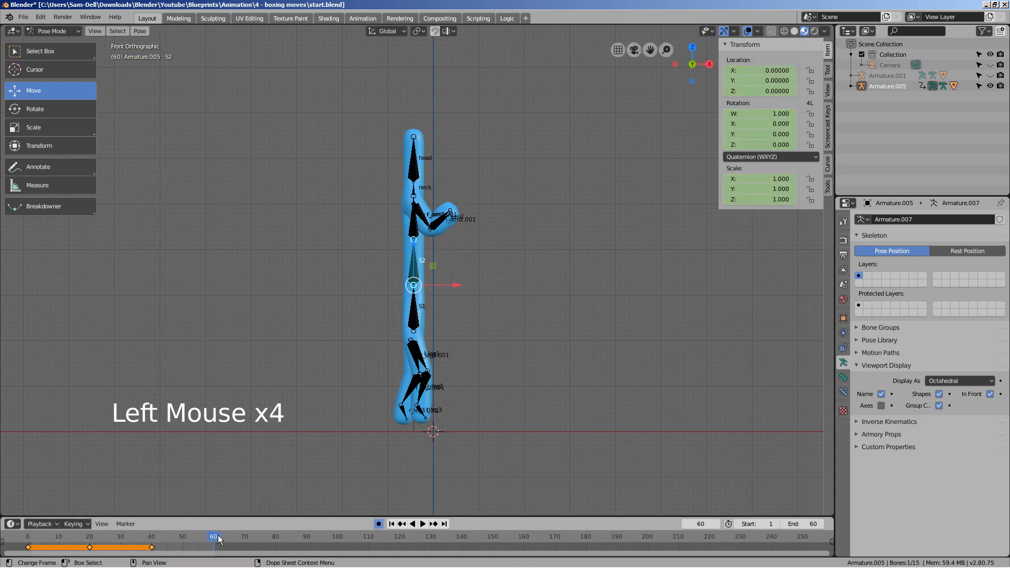
pyautogui.click(415, 245)
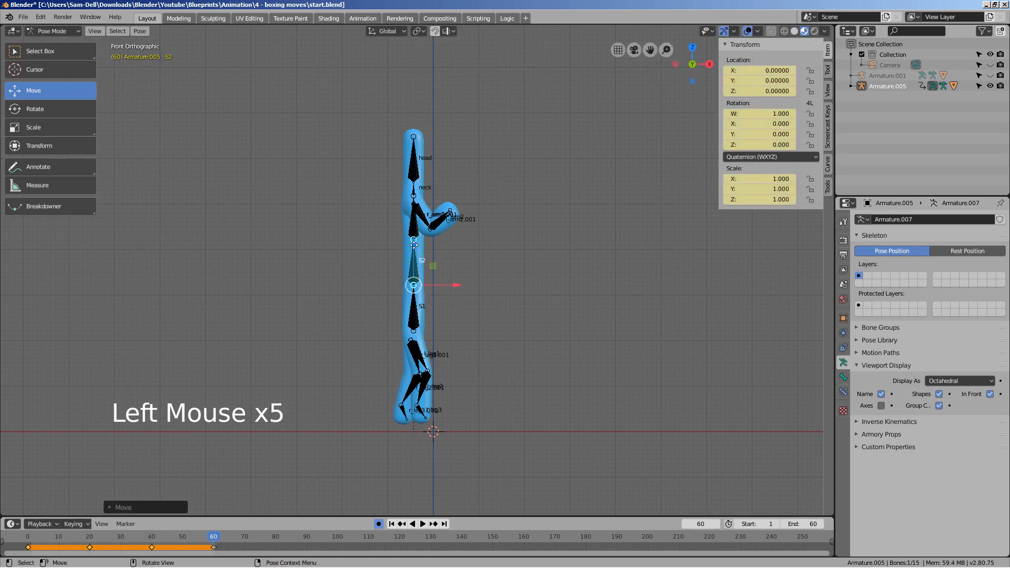
# Lower spine bone S2 slightly at frames 10, 30 and 50, to a Y location of about -0.163 at frame 10 and -0.245 at frame 50.
pyautogui.click(58, 536)
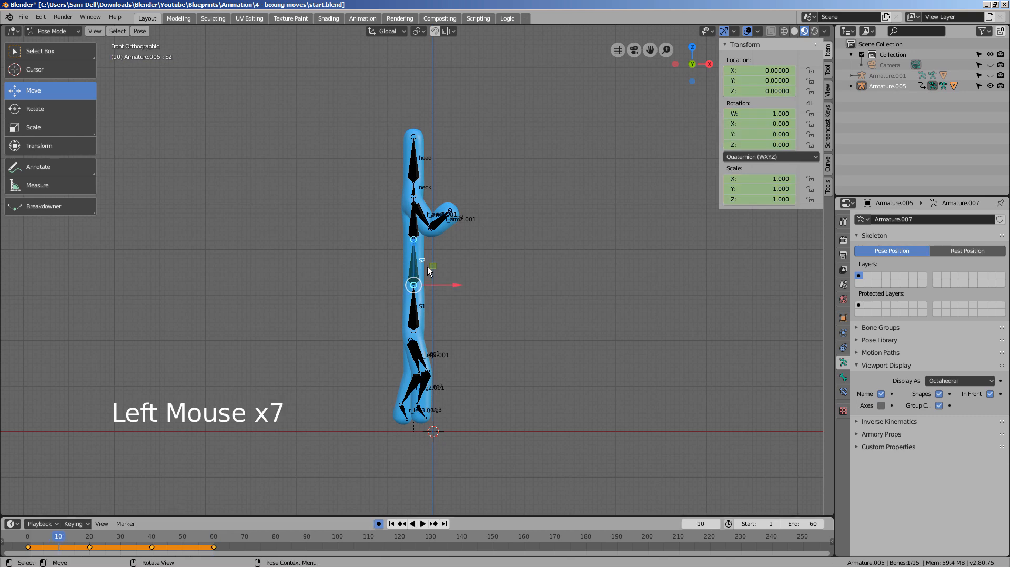
pyautogui.moveTo(416, 251); pyautogui.dragTo(414, 251)
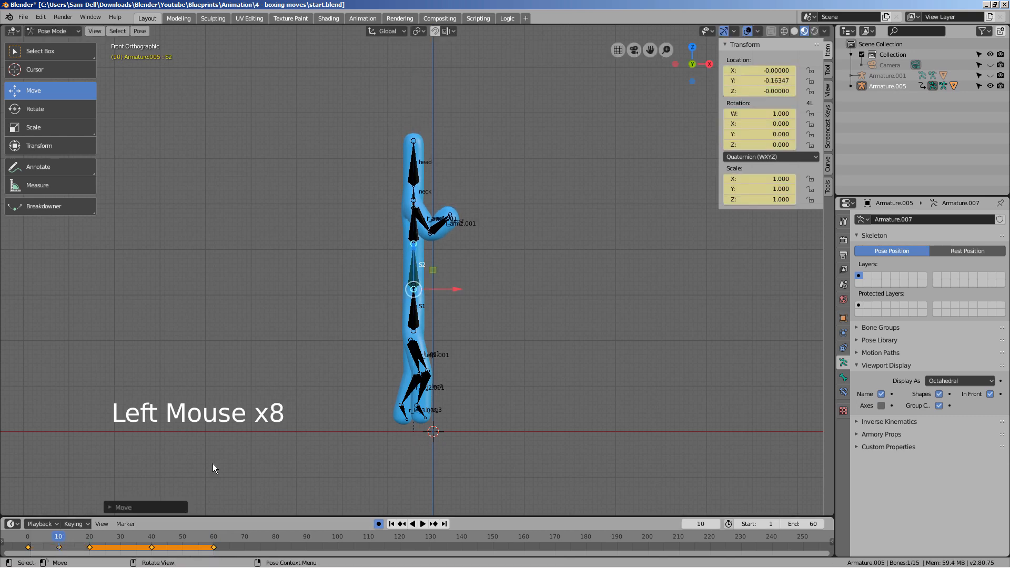
pyautogui.click(121, 535)
pyautogui.moveTo(414, 249); pyautogui.dragTo(422, 256)
pyautogui.click(182, 536)
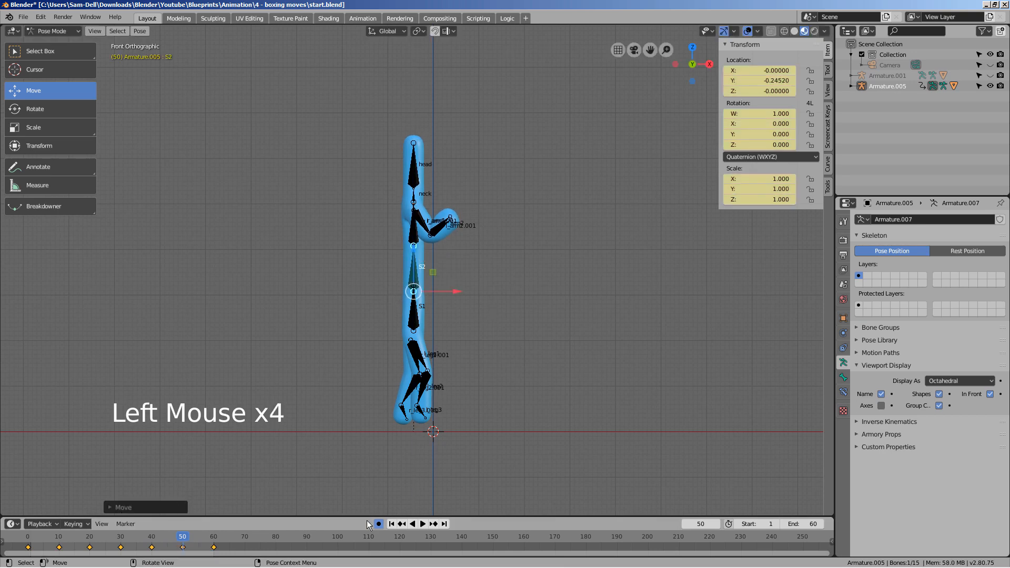
# Play the animation from the first frame and view the character's movement from several angles.
pyautogui.click(391, 525)
pyautogui.moveTo(499, 400); pyautogui.dragTo(417, 501, button='middle')
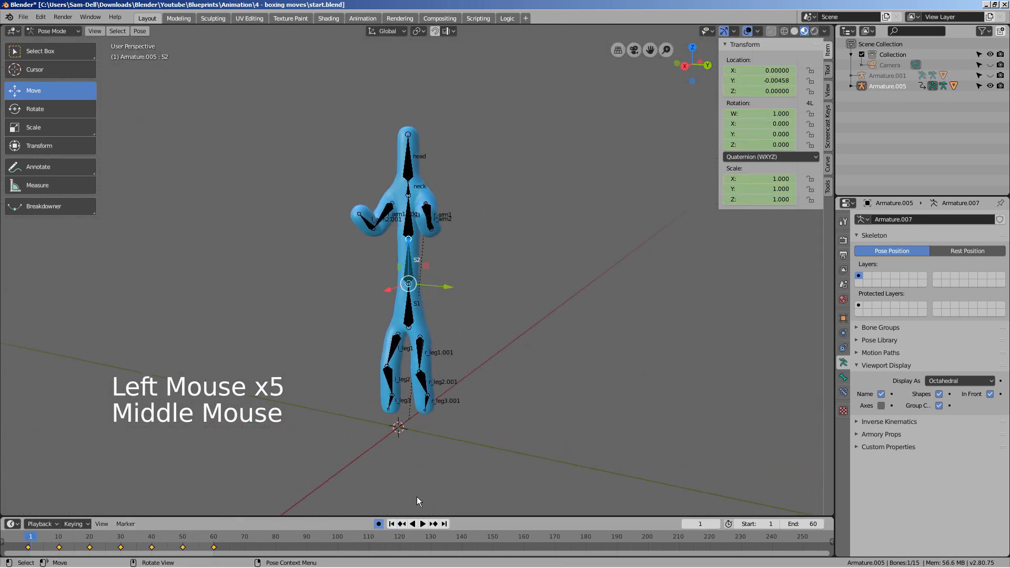
pyautogui.click(423, 525)
pyautogui.moveTo(466, 390); pyautogui.dragTo(570, 396, button='middle')
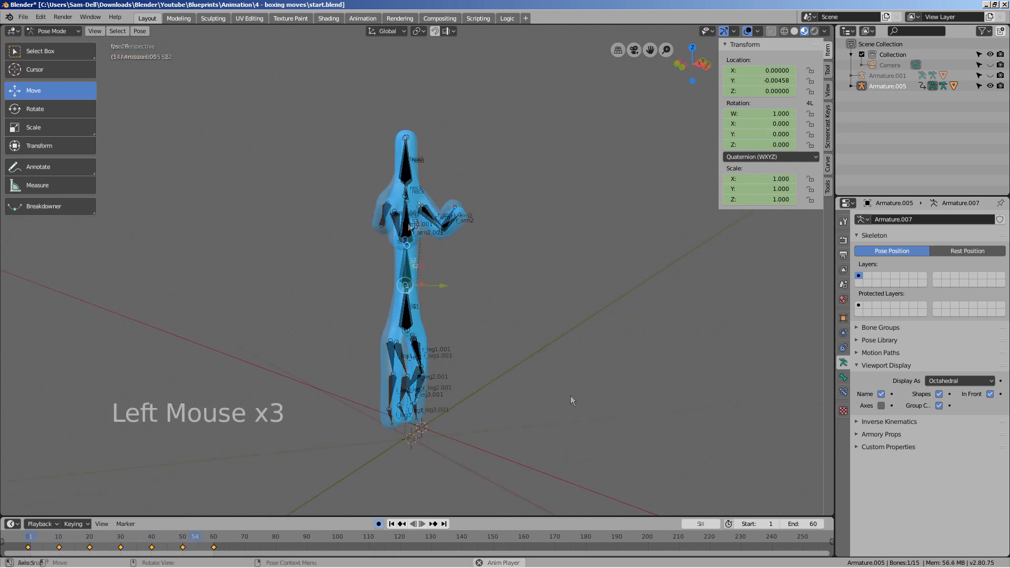
# Turn off automatic keyframing and open the Animation workspace with spine bone S2 selected.
pyautogui.click(408, 223)
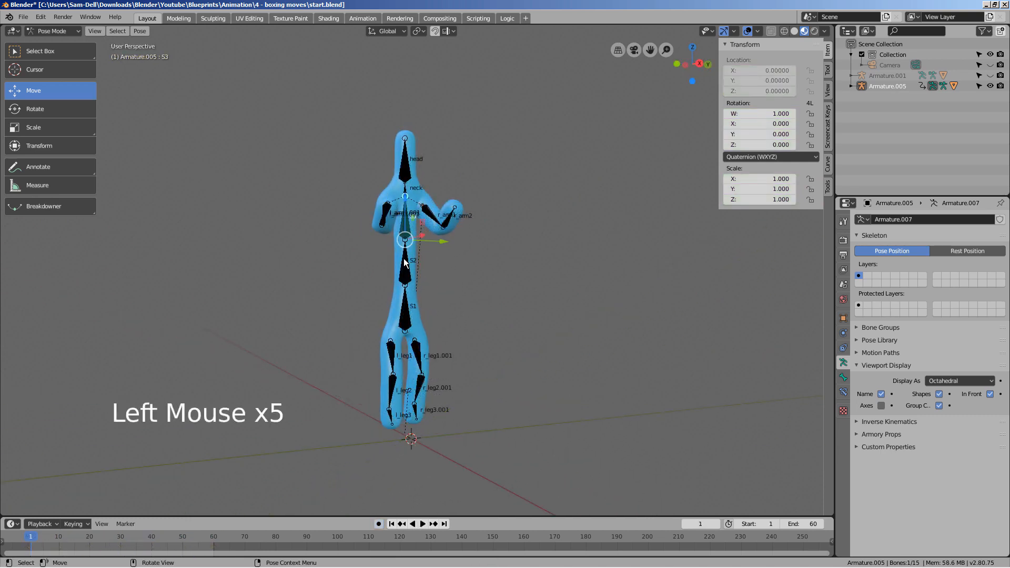
pyautogui.click(406, 263)
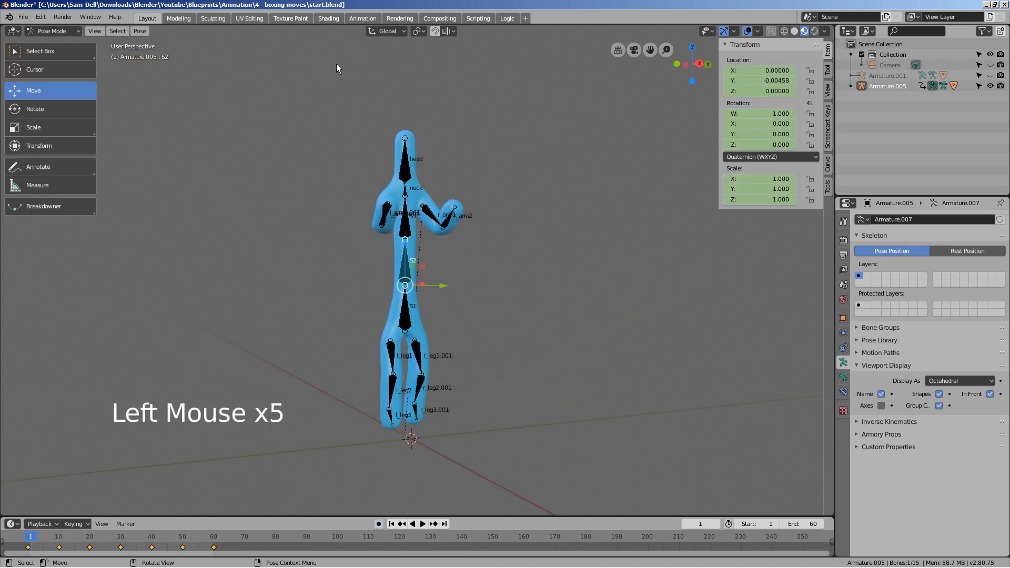
pyautogui.click(362, 19)
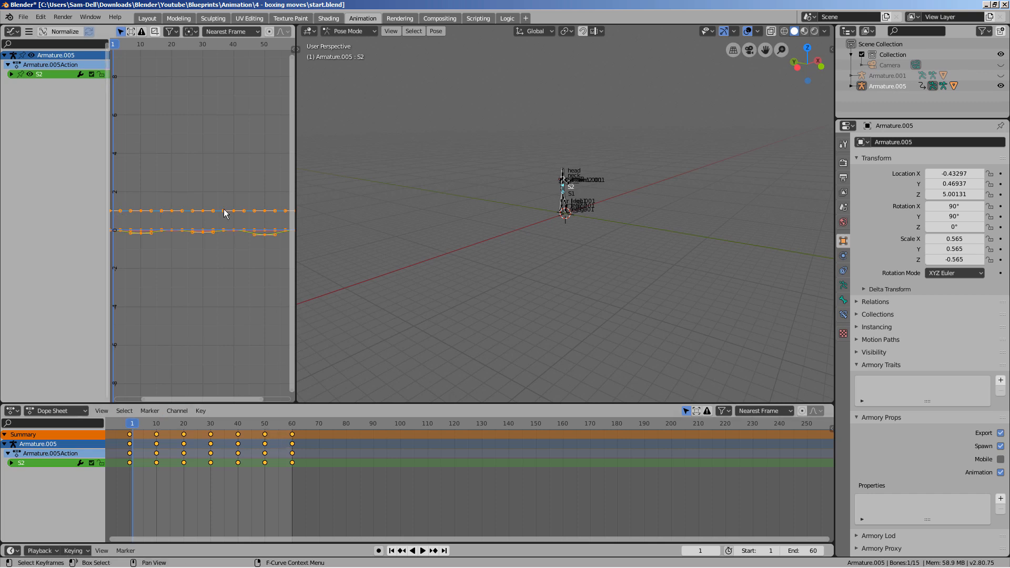
# Examine the character up close and compare the keyframes of spine bones S3 and S2.
pyautogui.scroll(12, 575, 218)
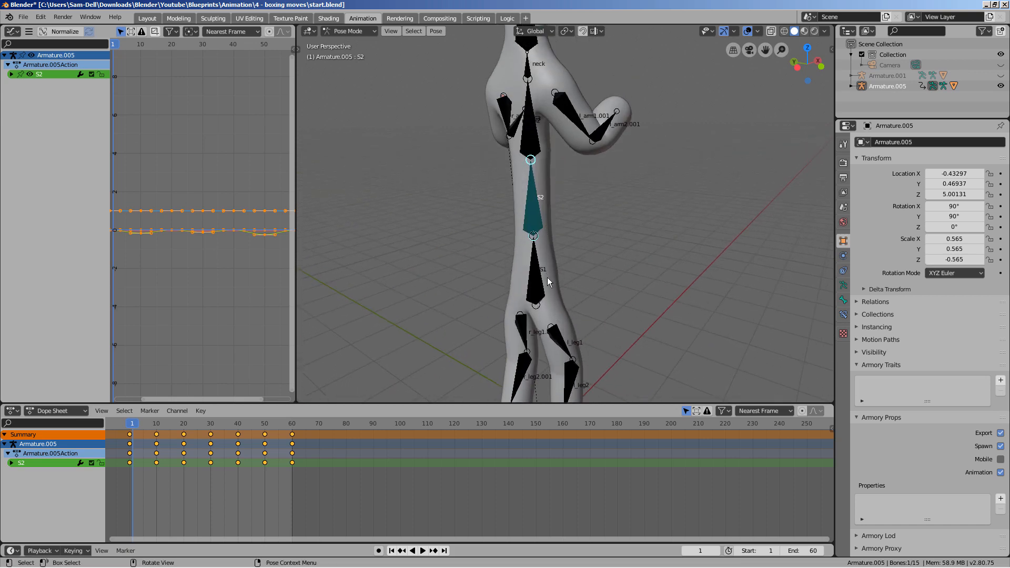
pyautogui.click(557, 343)
pyautogui.scroll(-4, 558, 343)
pyautogui.moveTo(558, 342); pyautogui.dragTo(425, 236, button='middle')
pyautogui.click(512, 204)
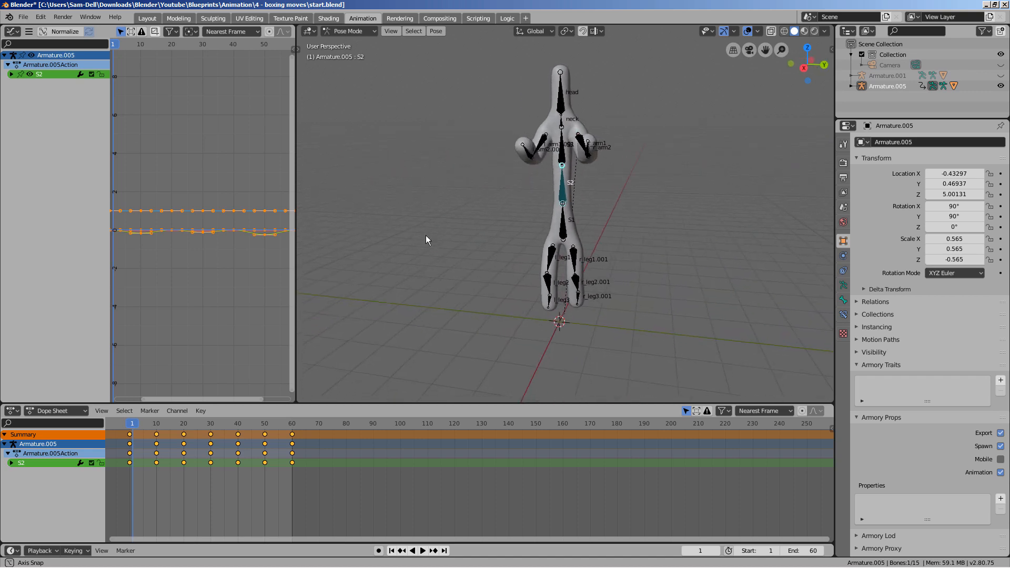
pyautogui.click(580, 141)
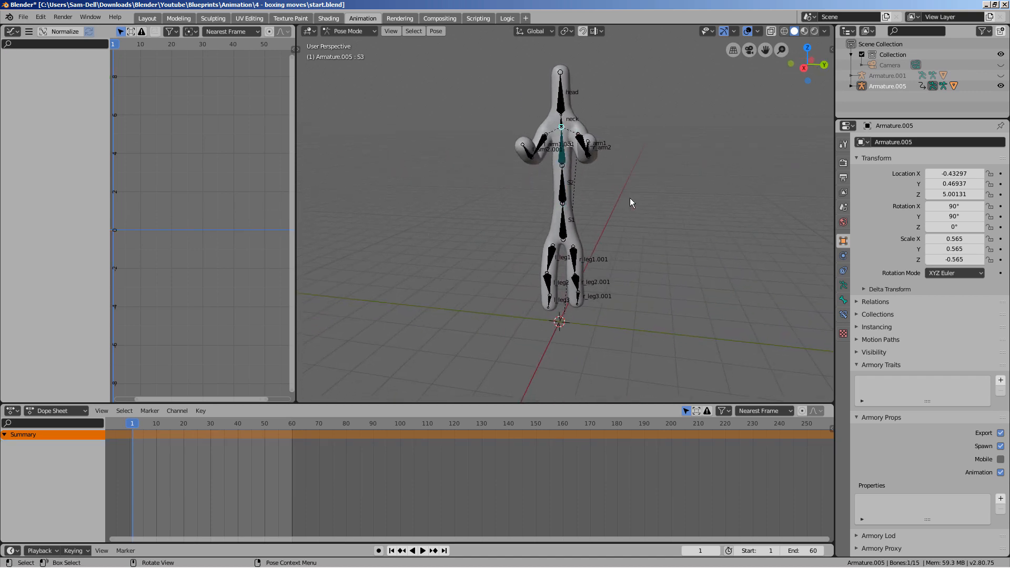
pyautogui.click(567, 200)
pyautogui.moveTo(515, 223); pyautogui.dragTo(505, 254, button='middle')
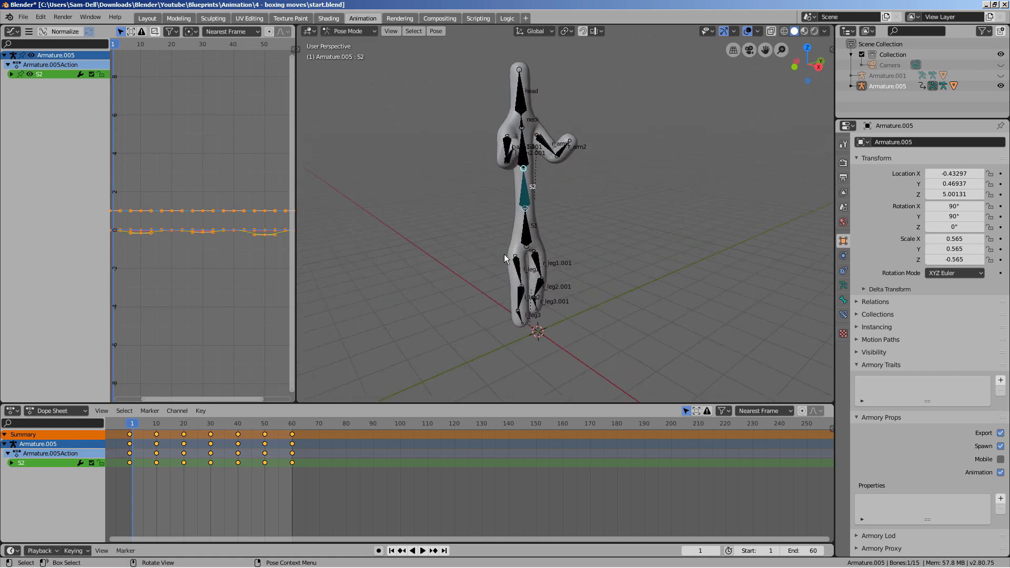
# Switch the Dope Sheet to the Action Editor and rename the armature's action as Idle.
pyautogui.click(68, 413)
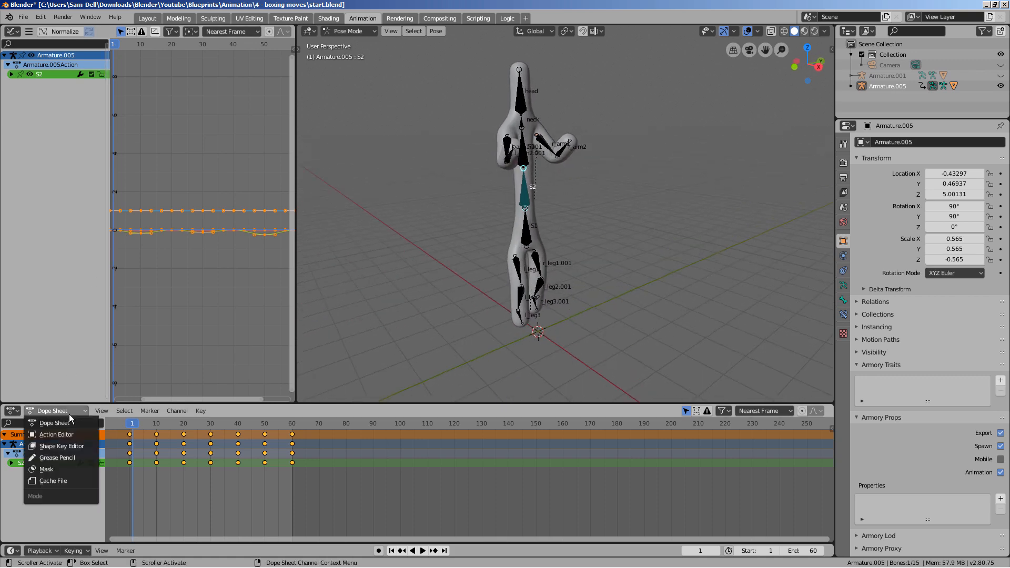
pyautogui.click(68, 433)
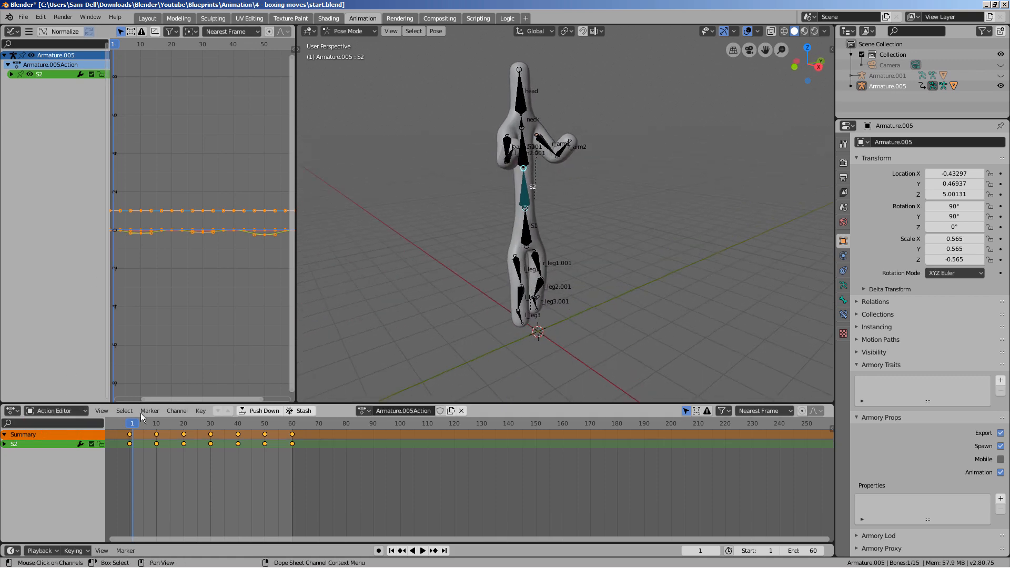
pyautogui.click(415, 409)
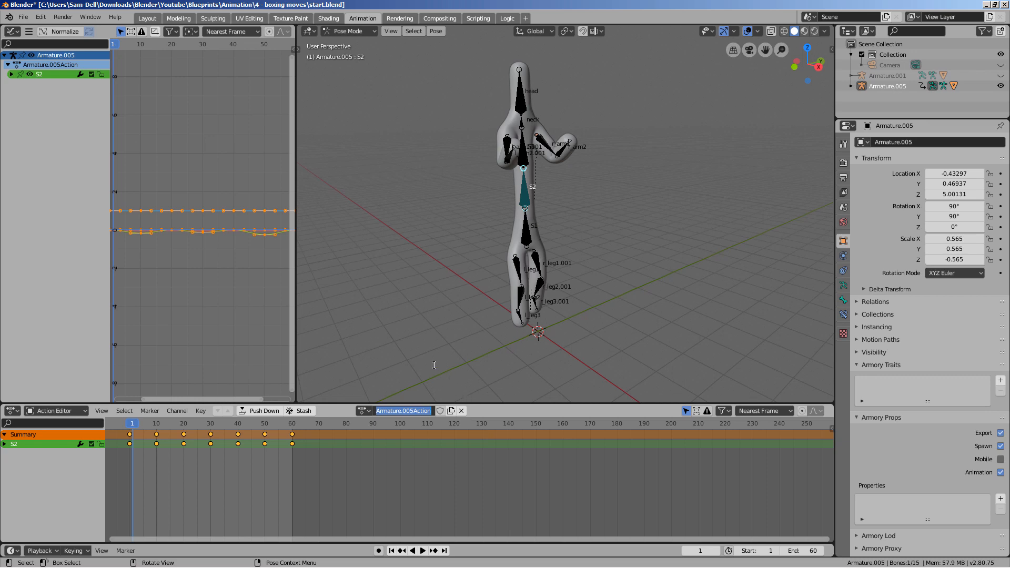
pyautogui.write('Idle')
pyautogui.press('Return')
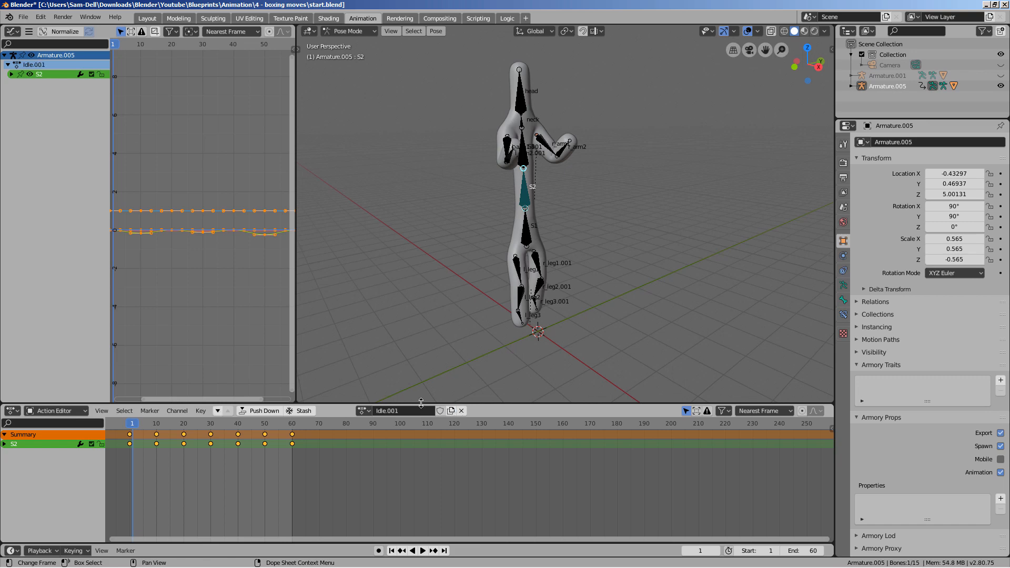
pyautogui.hotkey('ctrl', 'z')
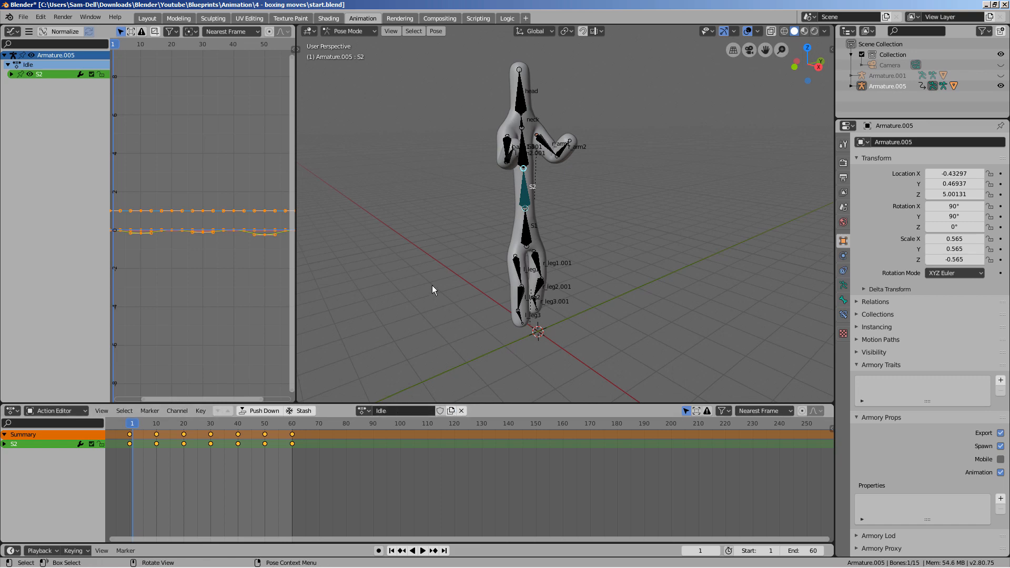
pyautogui.moveTo(406, 286); pyautogui.dragTo(389, 269, button='middle')
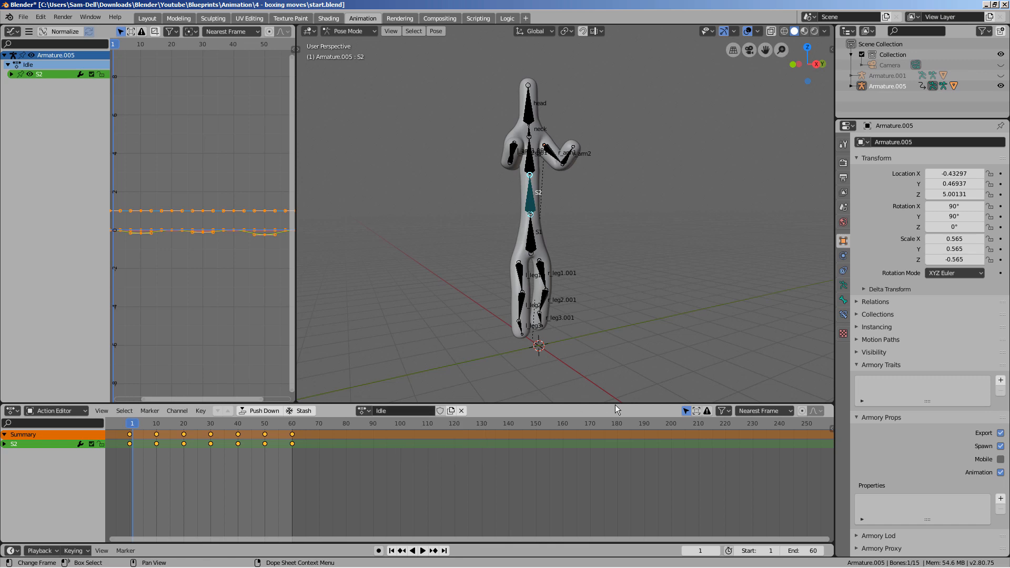
# Expand Armature.005 and its animation data in the outliner to examine which action is assigned.
pyautogui.click(852, 77)
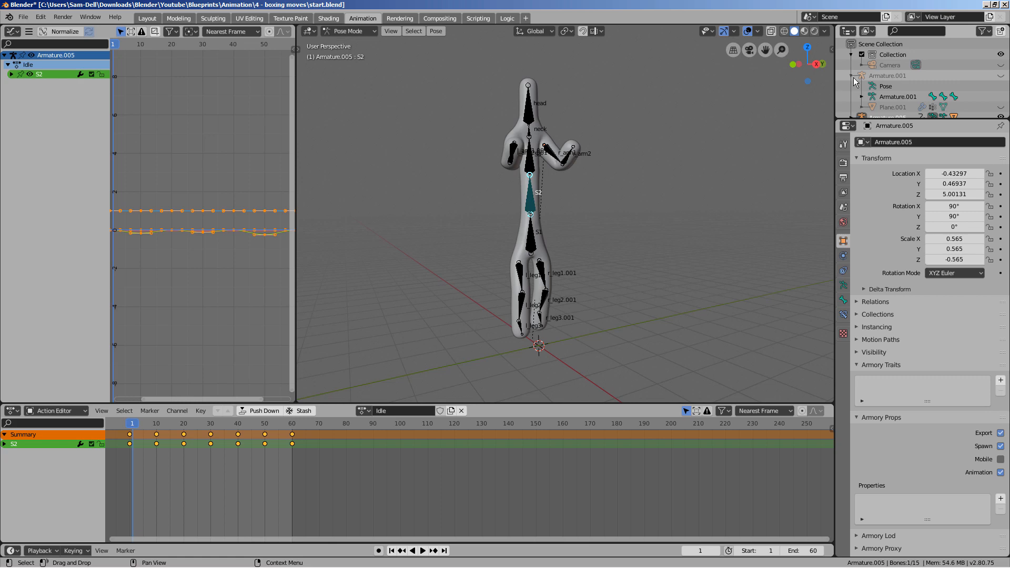
pyautogui.scroll(-1, 871, 93)
pyautogui.click(863, 87)
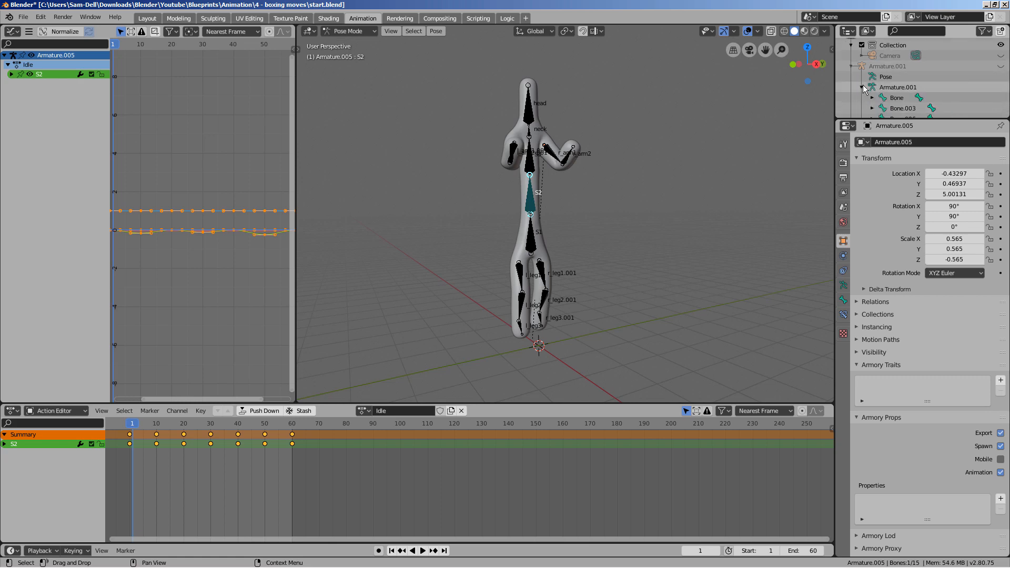
pyautogui.click(862, 88)
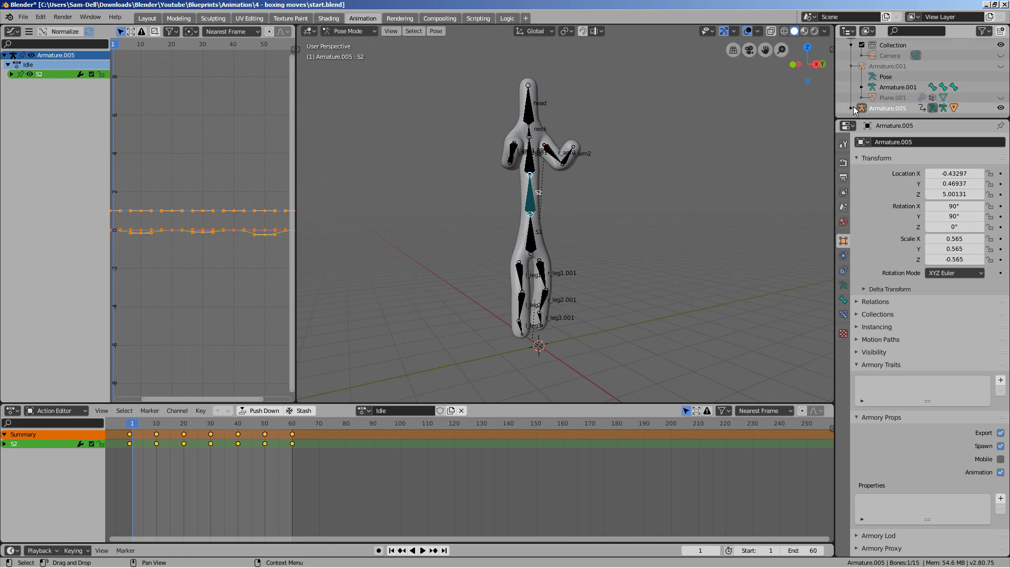
pyautogui.click(851, 109)
pyautogui.scroll(-3, 872, 93)
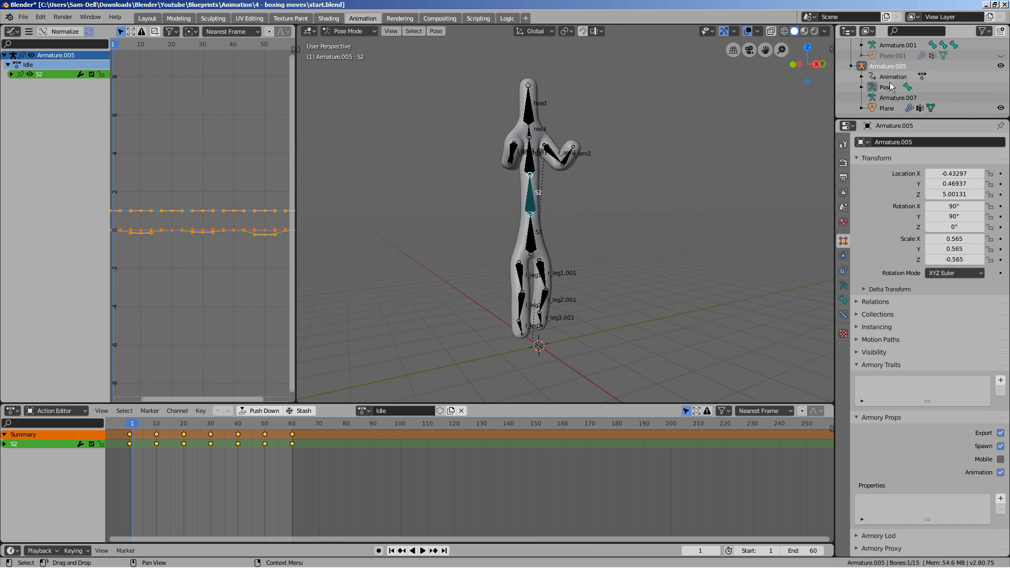
pyautogui.click(861, 77)
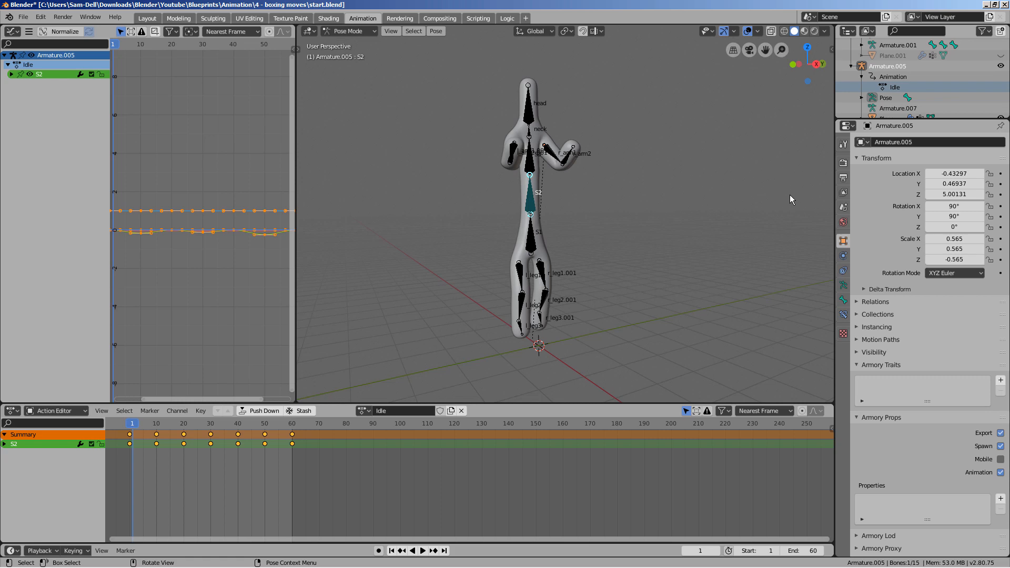
pyautogui.scroll(-1, 769, 224)
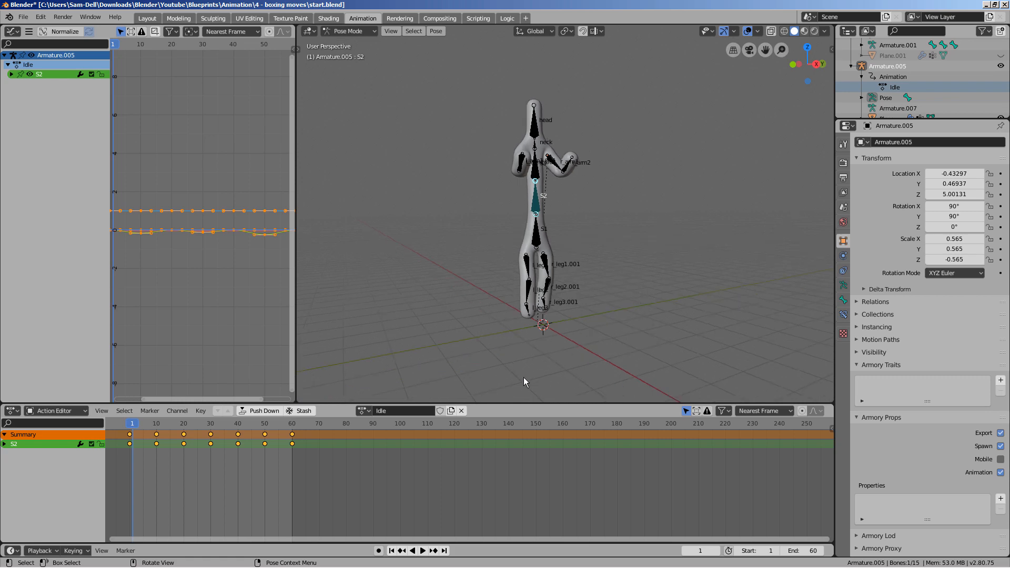
# Create a new action as a copy of Idle and rename it Straightpunch.
pyautogui.click(451, 411)
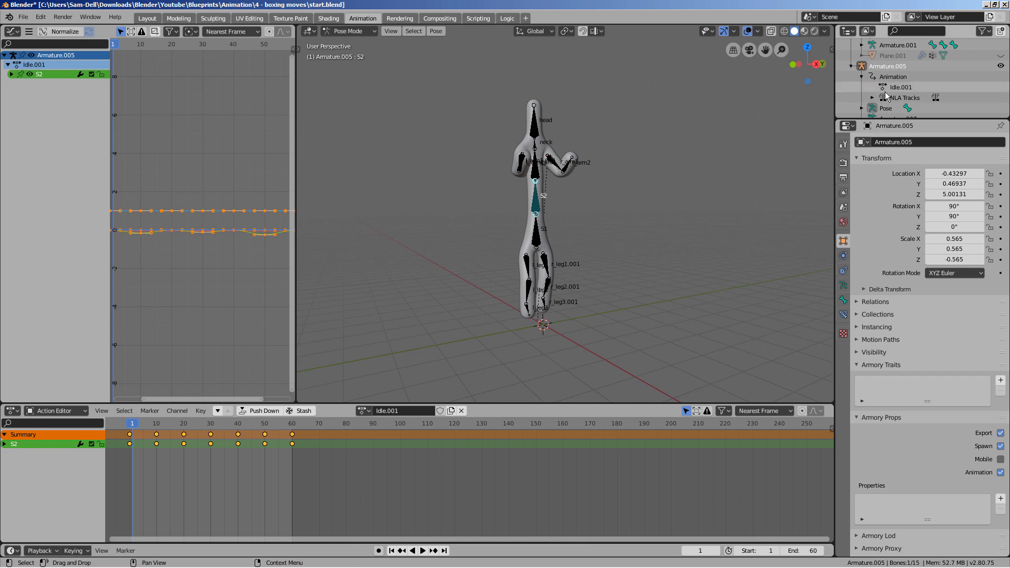
pyautogui.scroll(-2, 876, 102)
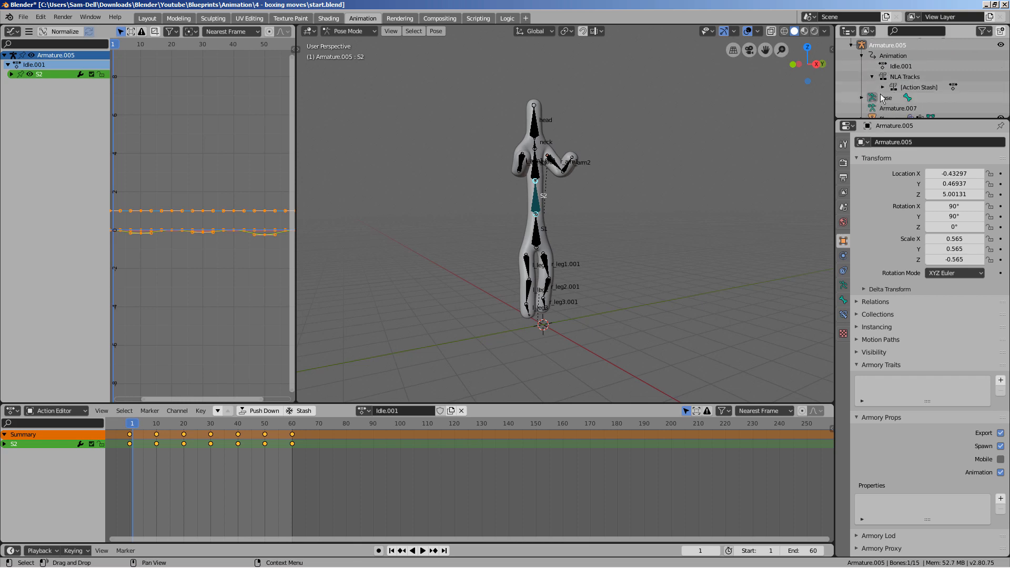
pyautogui.click(400, 411)
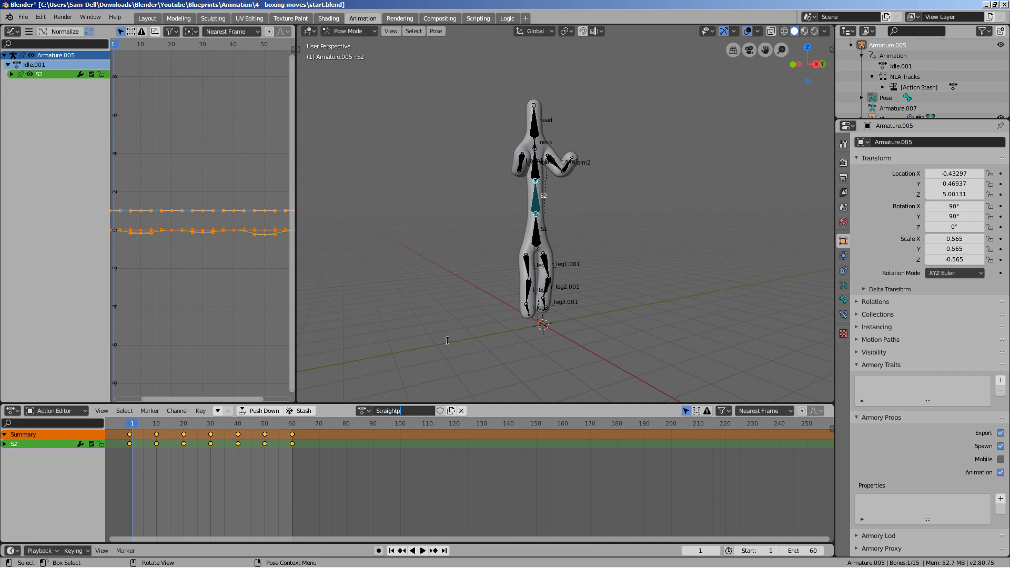
pyautogui.write('h')
pyautogui.press('Return')
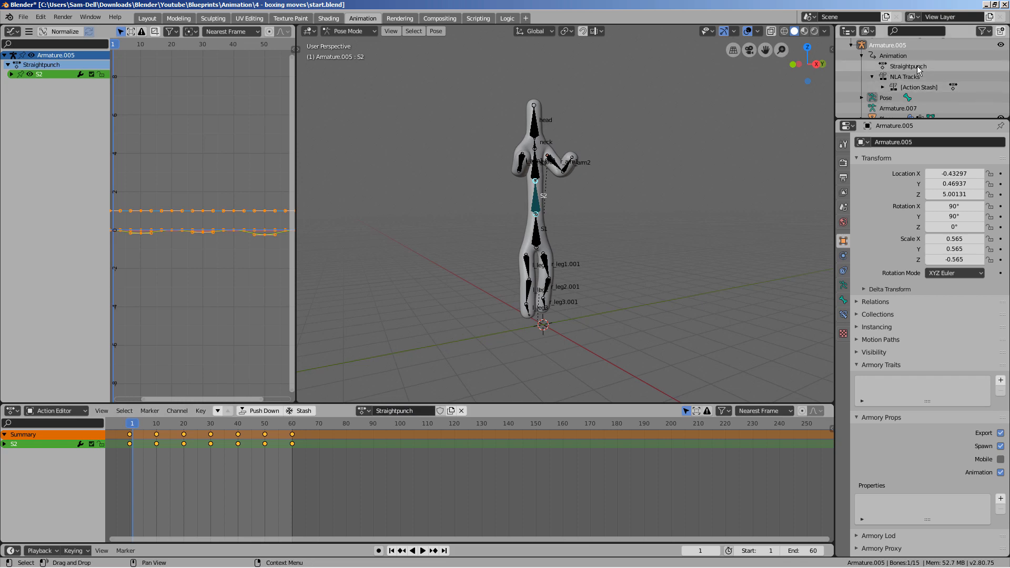
# Make Idle the armature's active action again in the Action Editor.
pyautogui.click(357, 412)
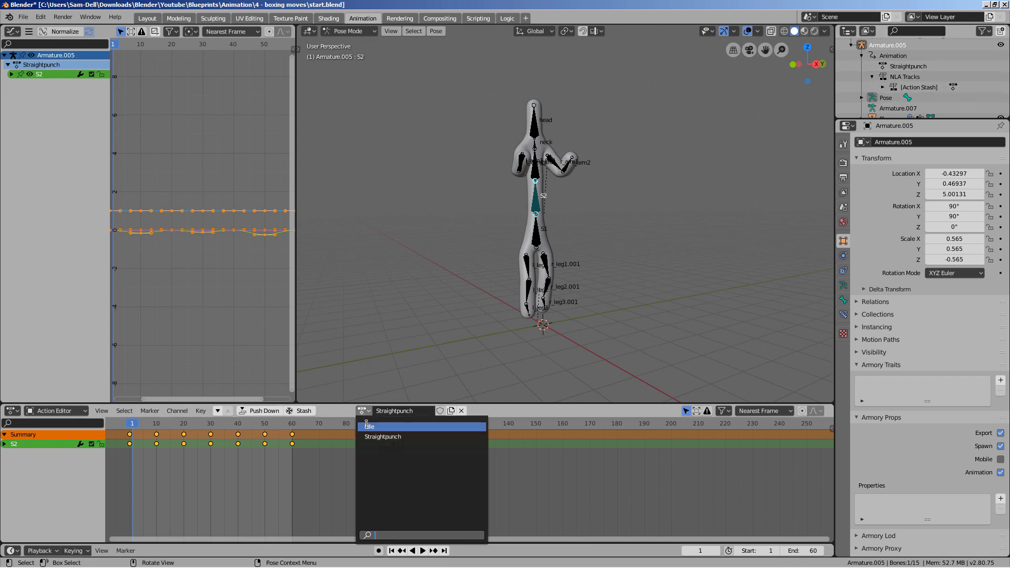
pyautogui.click(384, 423)
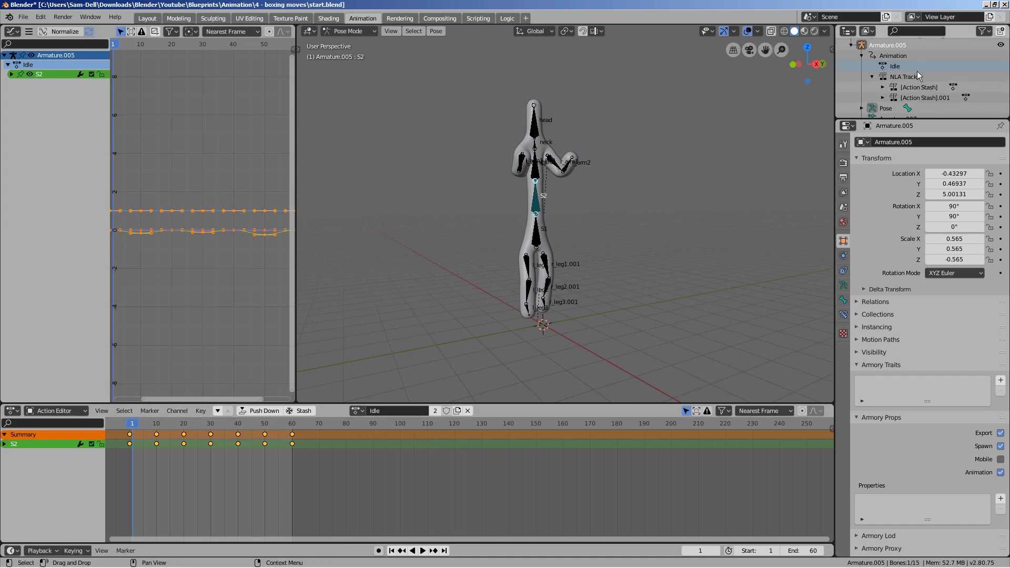
# Make Straightpunch the armature's active action in the Action Editor and delete all of its keyframes.
pyautogui.click(872, 77)
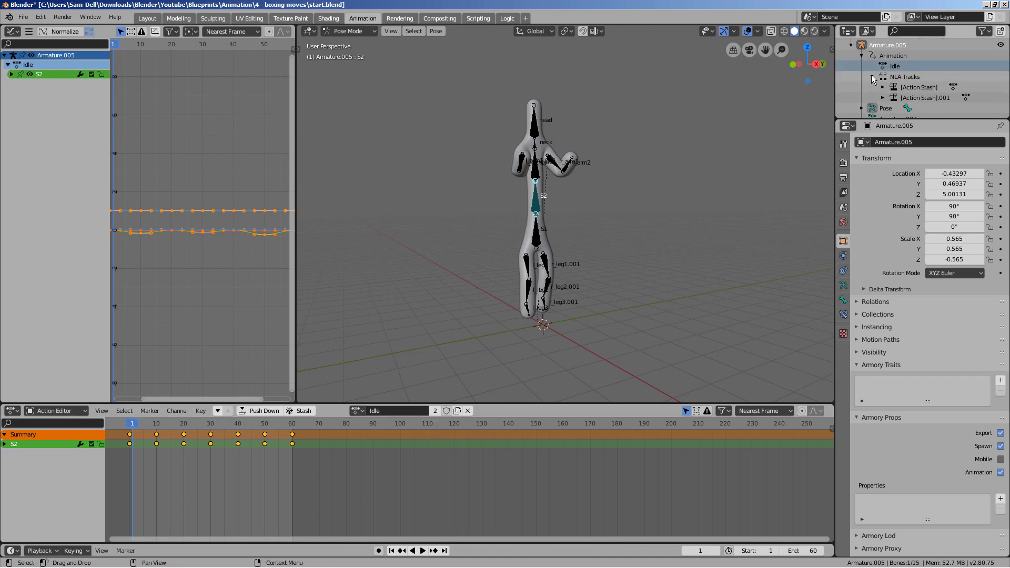
pyautogui.click(357, 411)
pyautogui.click(384, 434)
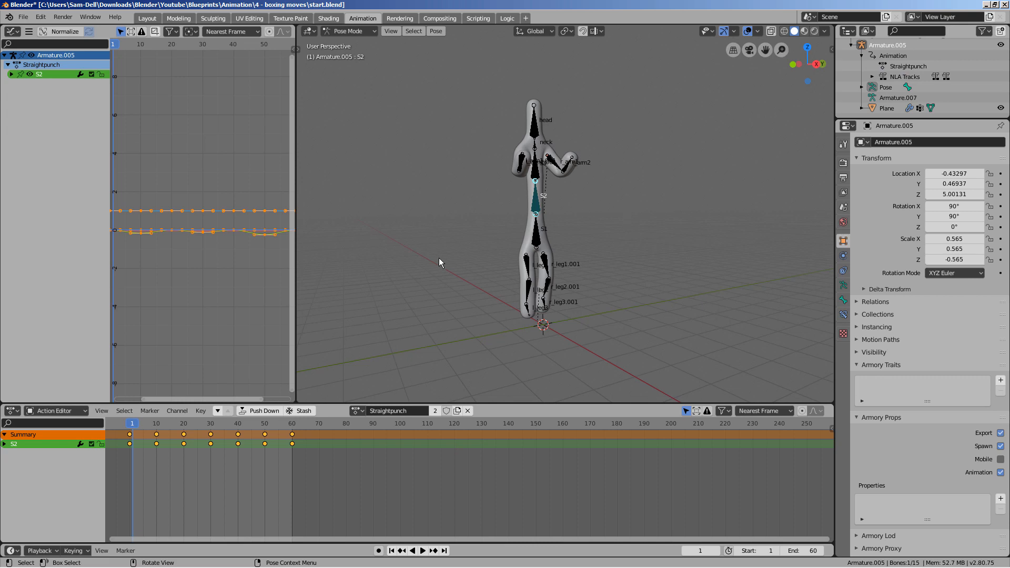
pyautogui.click(326, 466)
pyautogui.press('a')
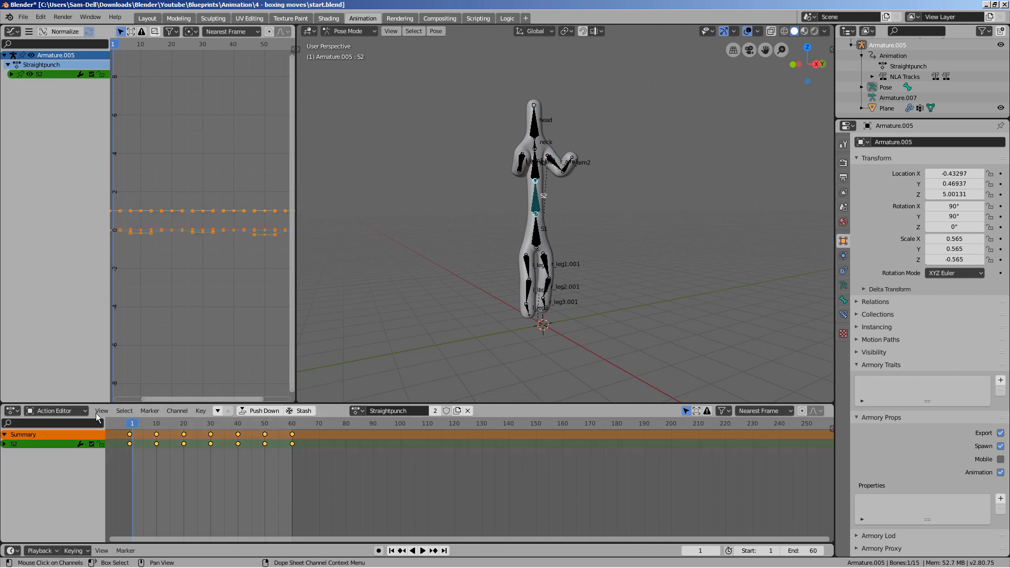
pyautogui.press('x')
pyautogui.click(240, 445)
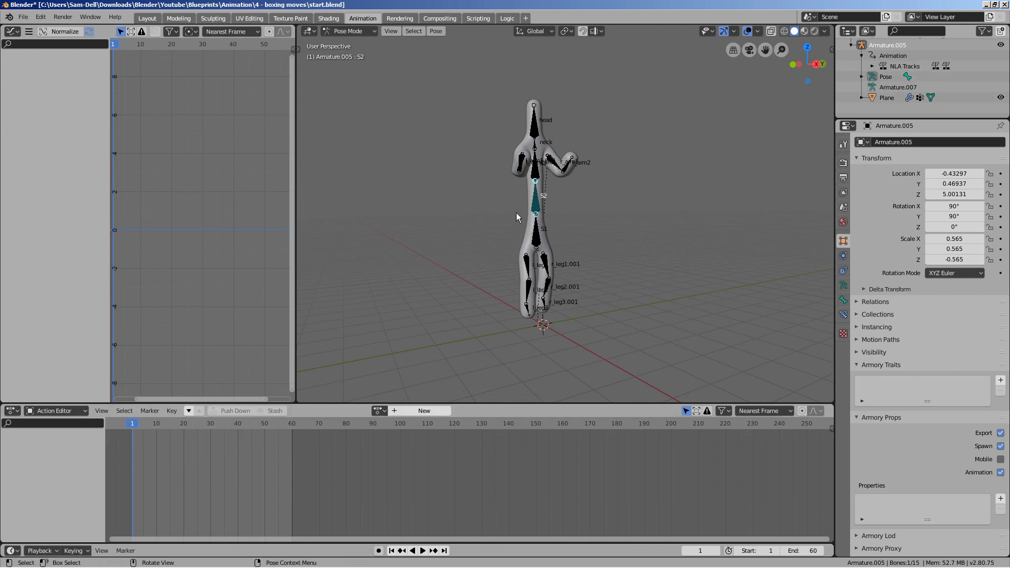
# Switch to the Layout workspace, put Armature.005 in Pose Mode and select the S3 bone in top view.
pyautogui.click(147, 18)
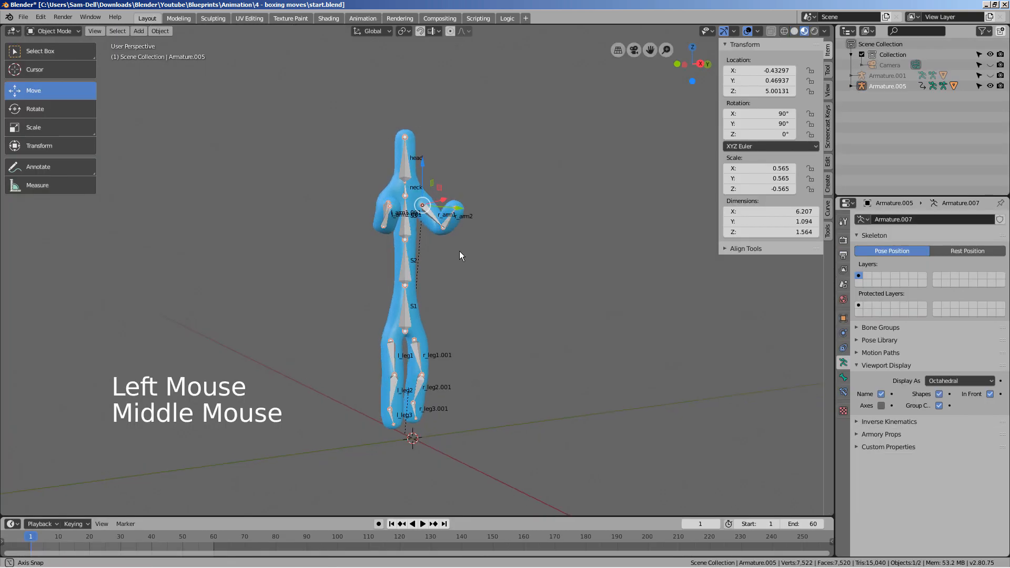
pyautogui.moveTo(462, 253)
pyautogui.mouseDown(button='middle')
pyautogui.moveTo(512, 252)
pyautogui.moveTo(443, 279)
pyautogui.moveTo(387, 247)
pyautogui.moveTo(451, 258)
pyautogui.mouseUp(button='middle')
pyautogui.click(424, 226)
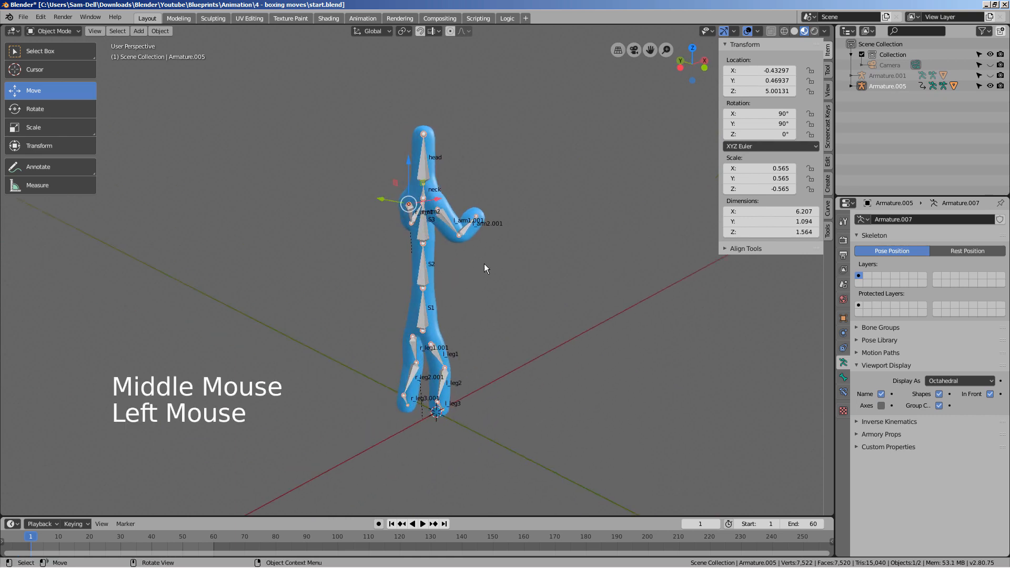
pyautogui.click(53, 31)
pyautogui.click(53, 68)
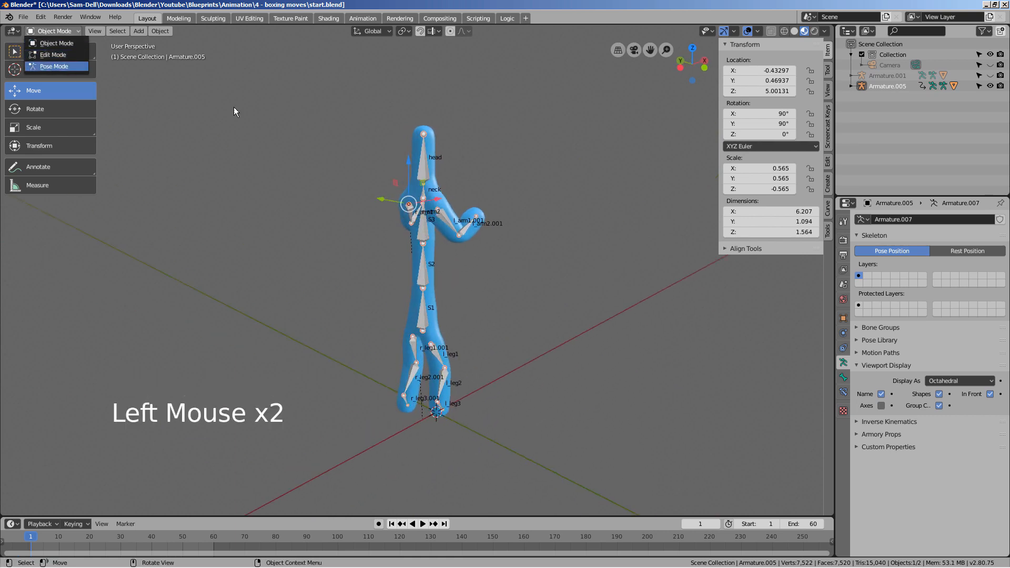
pyautogui.click(425, 226)
pyautogui.moveTo(504, 263); pyautogui.dragTo(366, 278, button='middle')
pyautogui.press('KP_7')
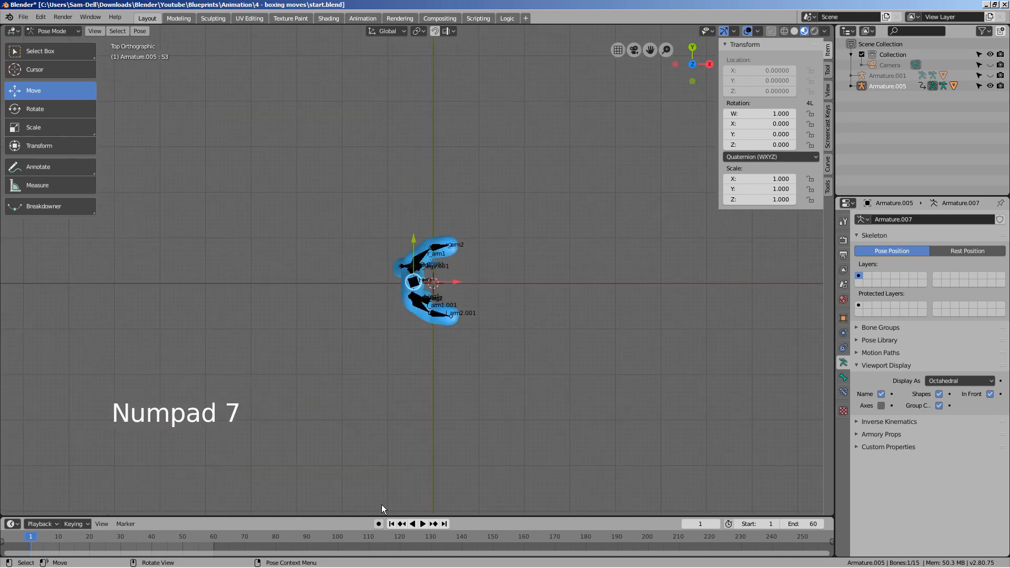
# Enable auto keying and keyframe the S3 bone in its unrotated pose at frames 1 and 60.
pyautogui.click(379, 524)
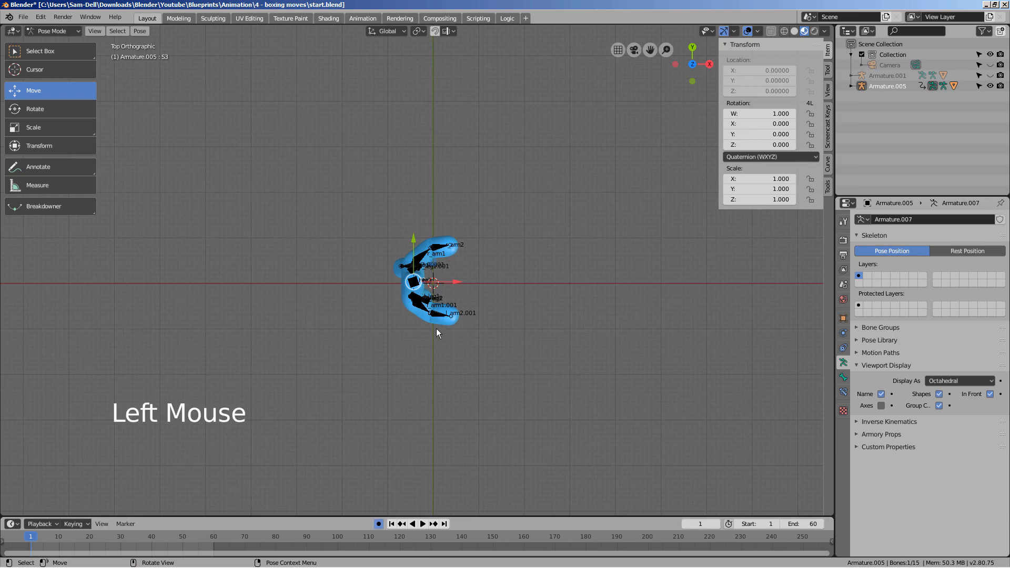
pyautogui.click(413, 285)
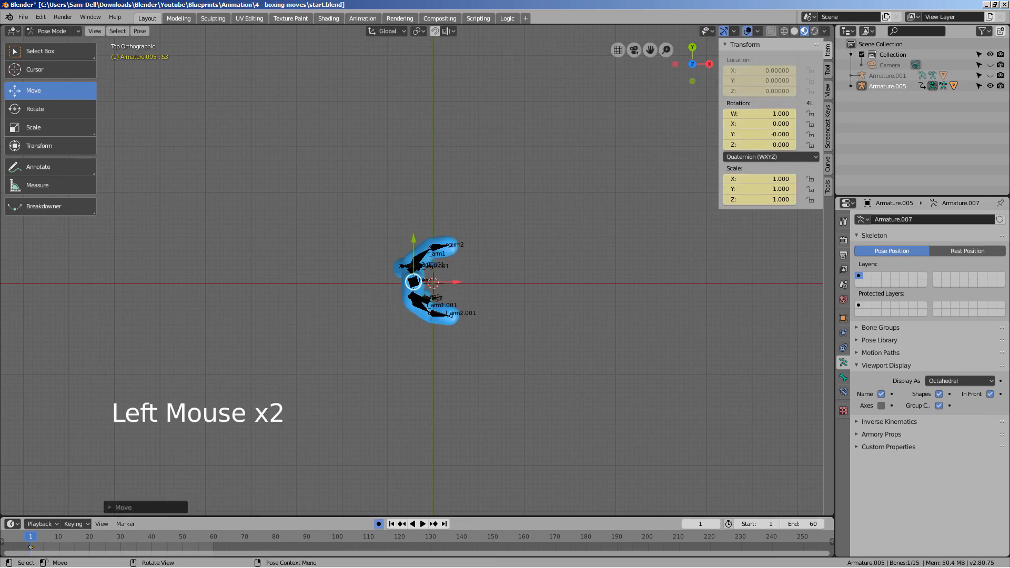
pyautogui.click(56, 536)
pyautogui.click(60, 537)
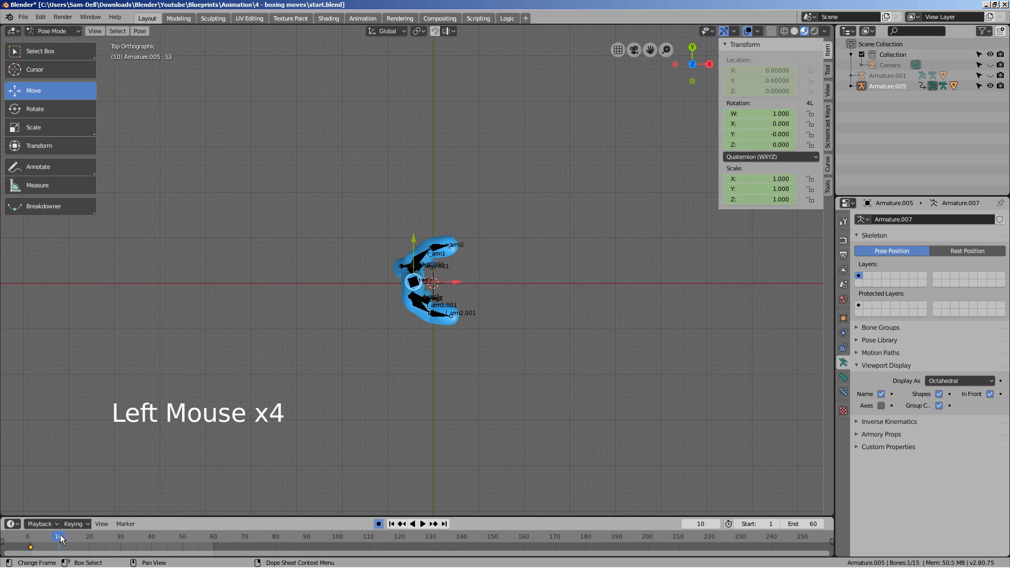
pyautogui.click(213, 532)
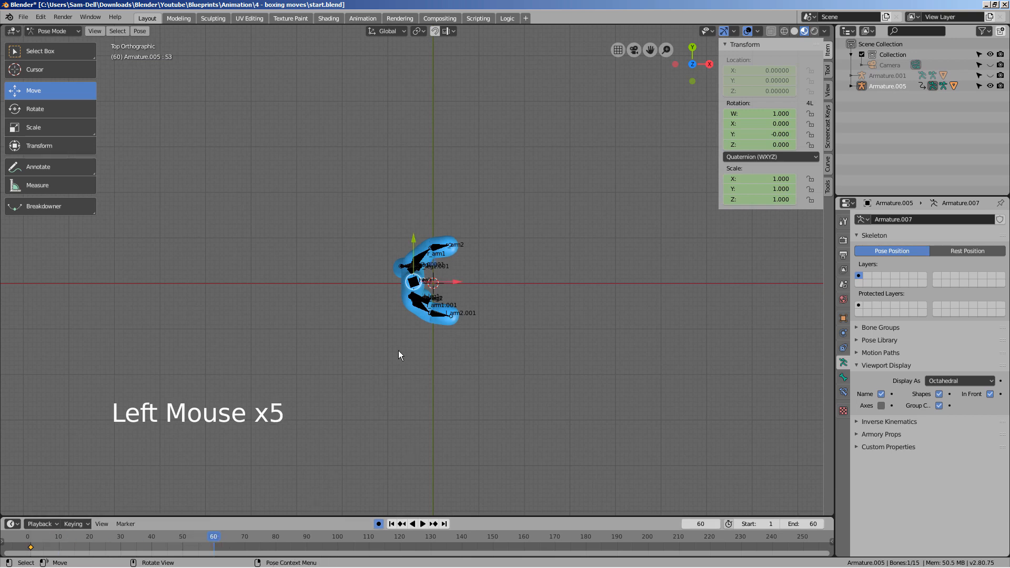
pyautogui.click(415, 289)
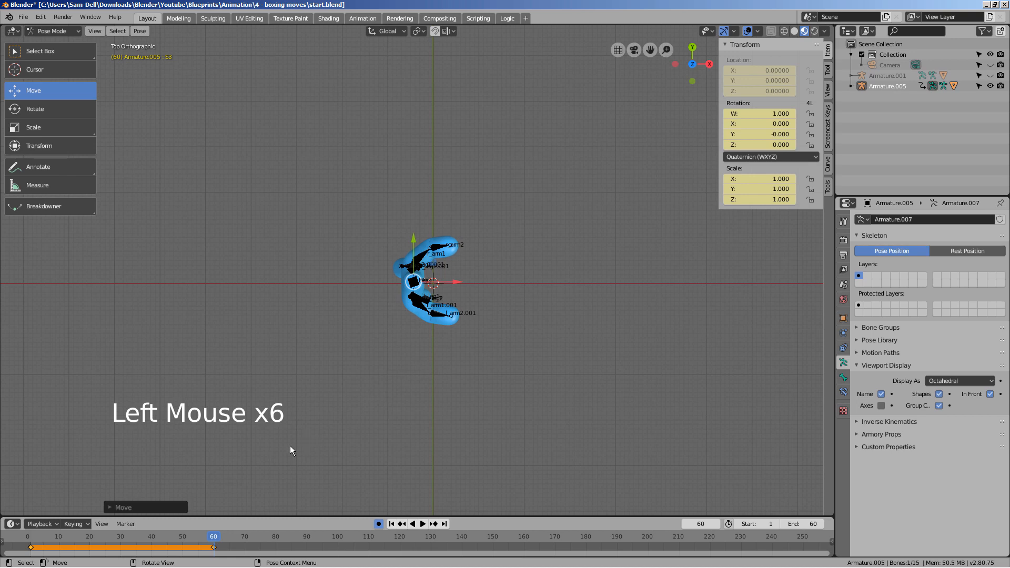
# Rotate the S3 bone clockwise at frame 10 and about 31° further at frame 20 to wind up the left arm.
pyautogui.click(59, 533)
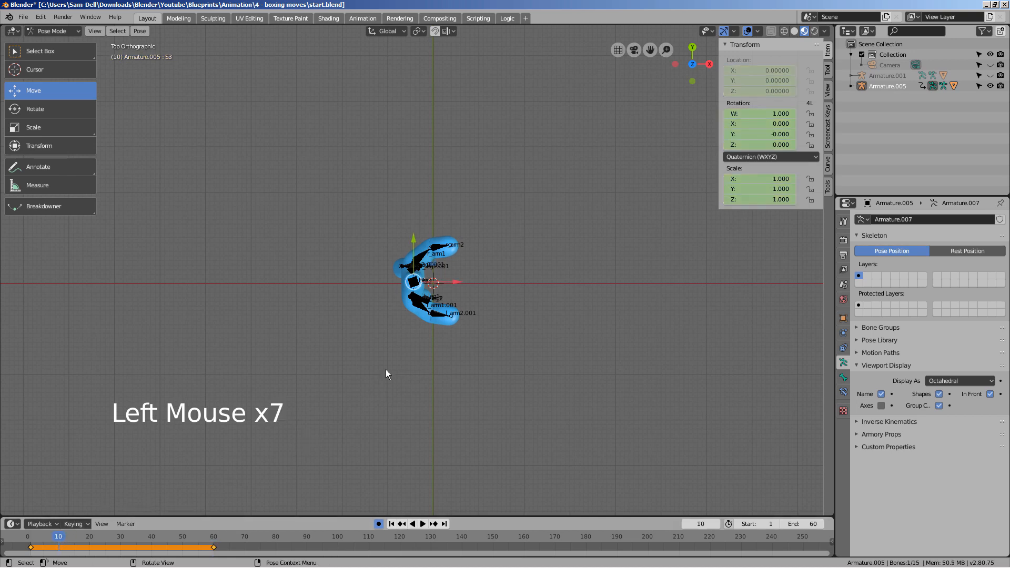
pyautogui.press('r')
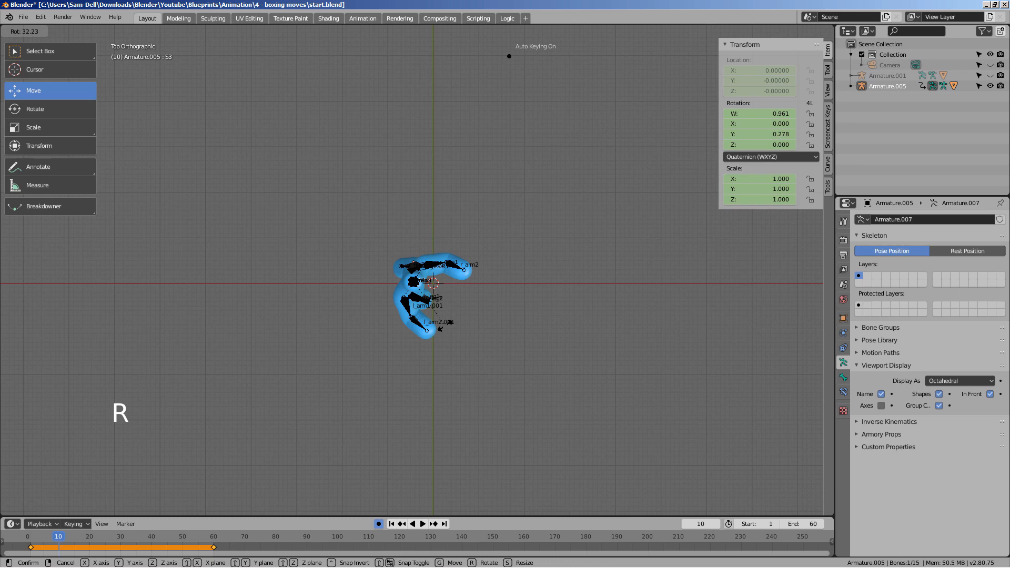
pyautogui.click(417, 349)
pyautogui.click(89, 535)
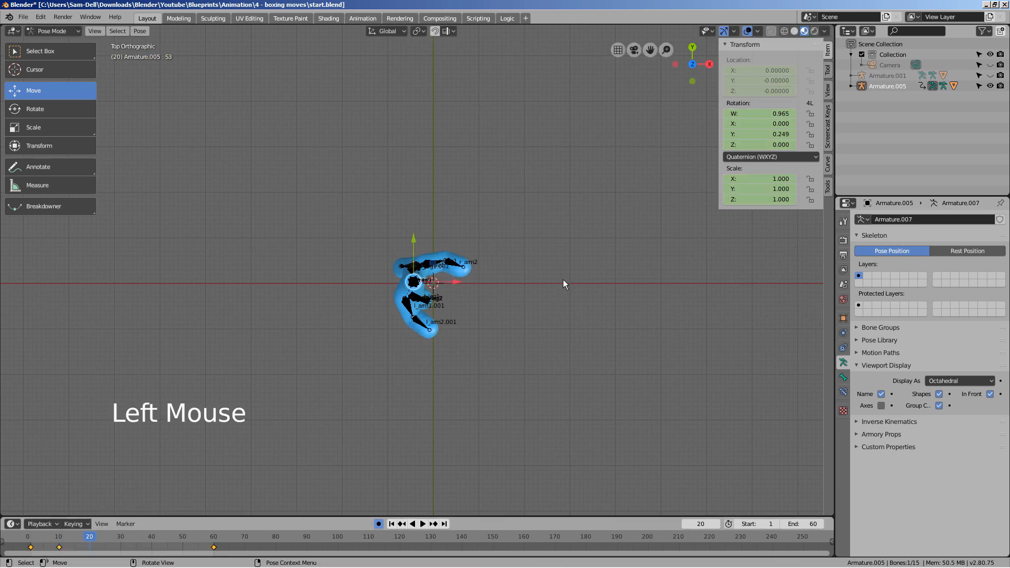
pyautogui.press('r')
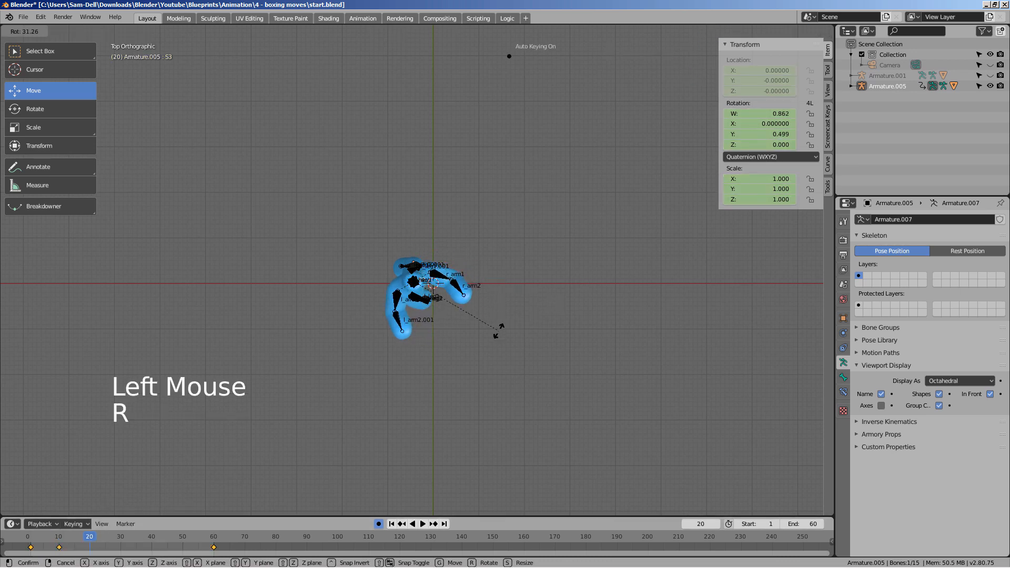
pyautogui.click(499, 331)
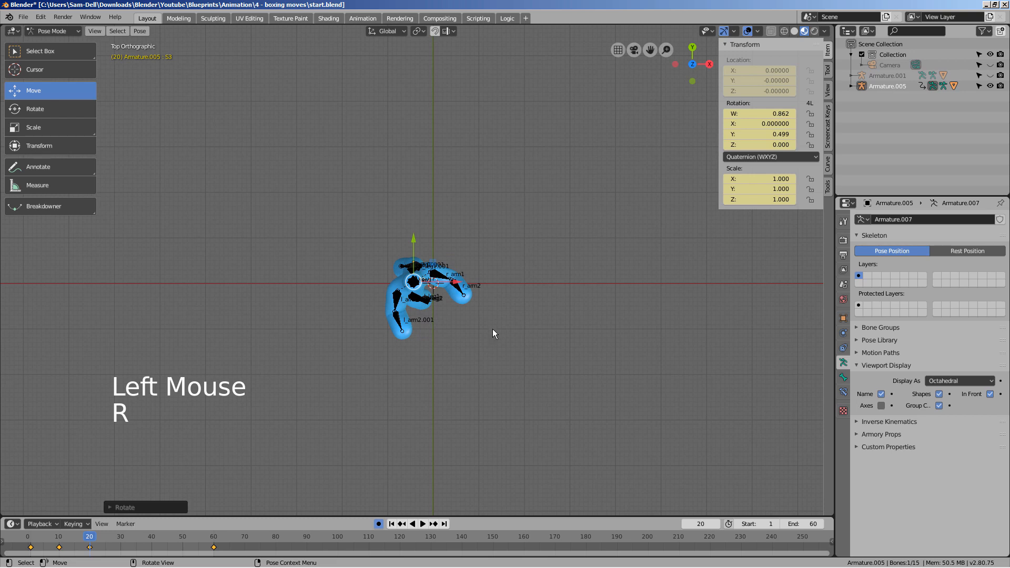
# Rotate the S3 bone counter-clockwise past its neutral pose at frame 30 so the left shoulder swings forward.
pyautogui.click(120, 542)
pyautogui.click(120, 542)
pyautogui.press('r')
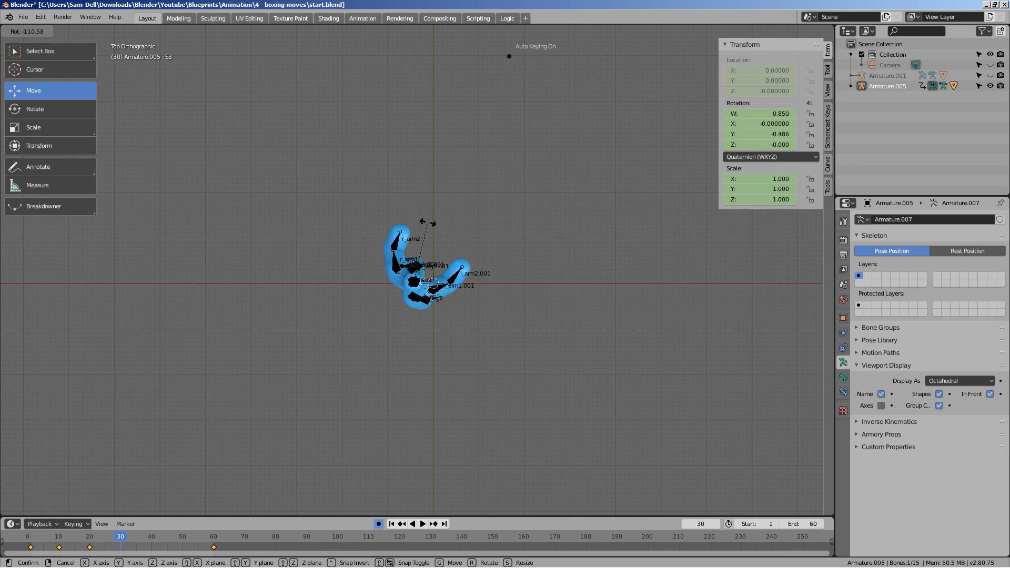
pyautogui.click(383, 286)
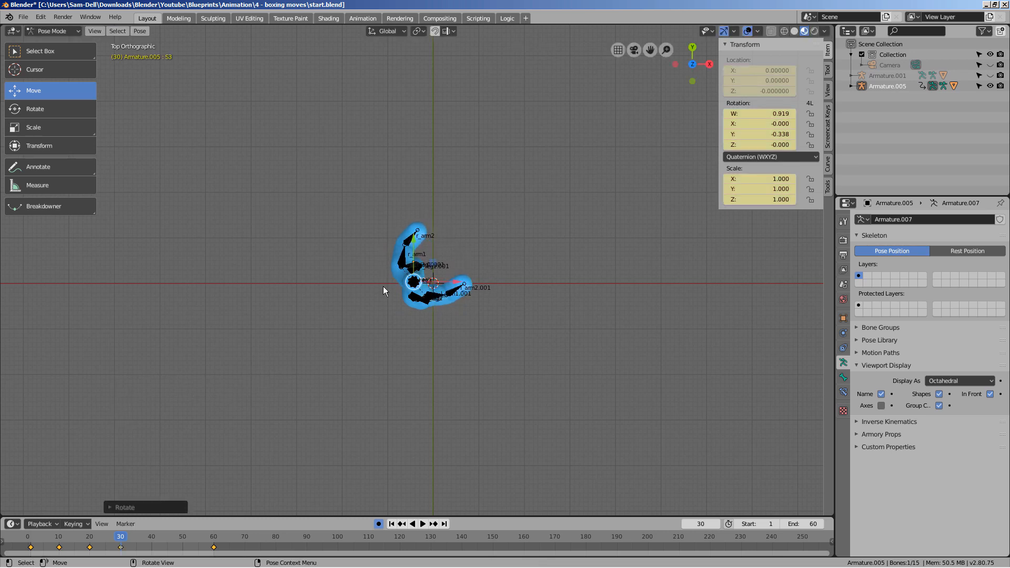
# Rotate the S3 bone clockwise back toward neutral at frame 40 and by about 7° at frame 50.
pyautogui.click(151, 544)
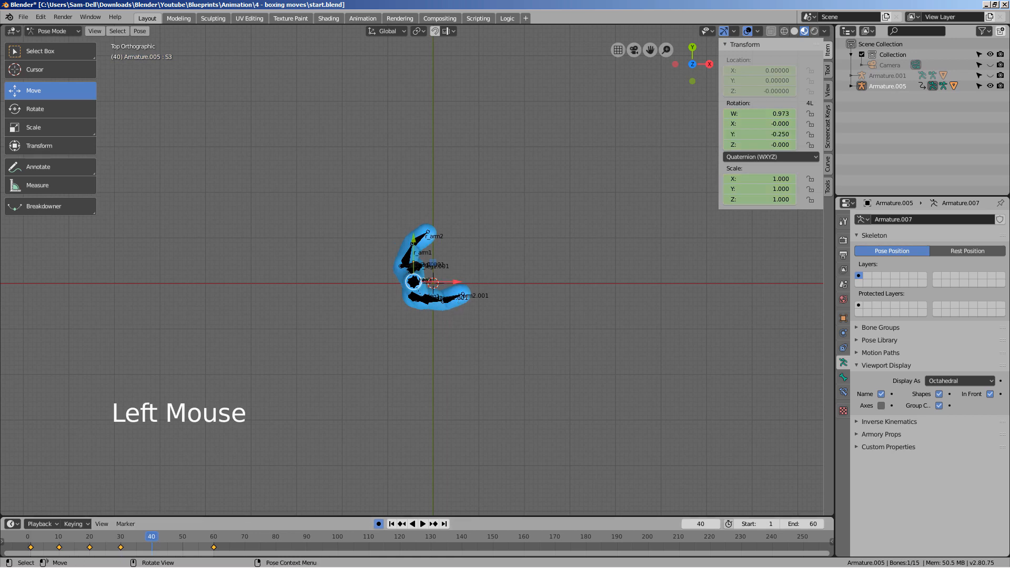
pyautogui.press('r')
pyautogui.click(435, 329)
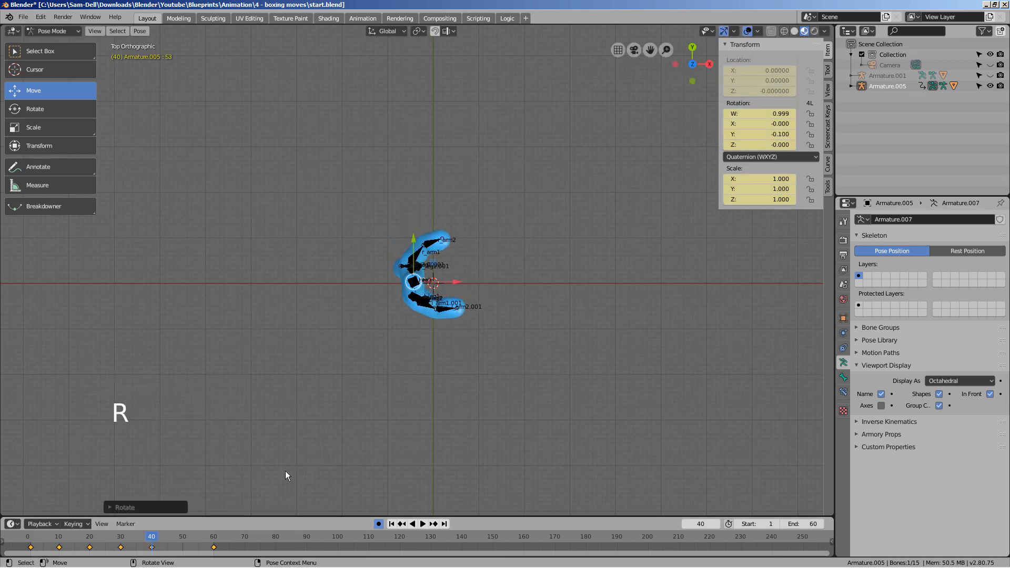
pyautogui.click(183, 540)
pyautogui.press('r')
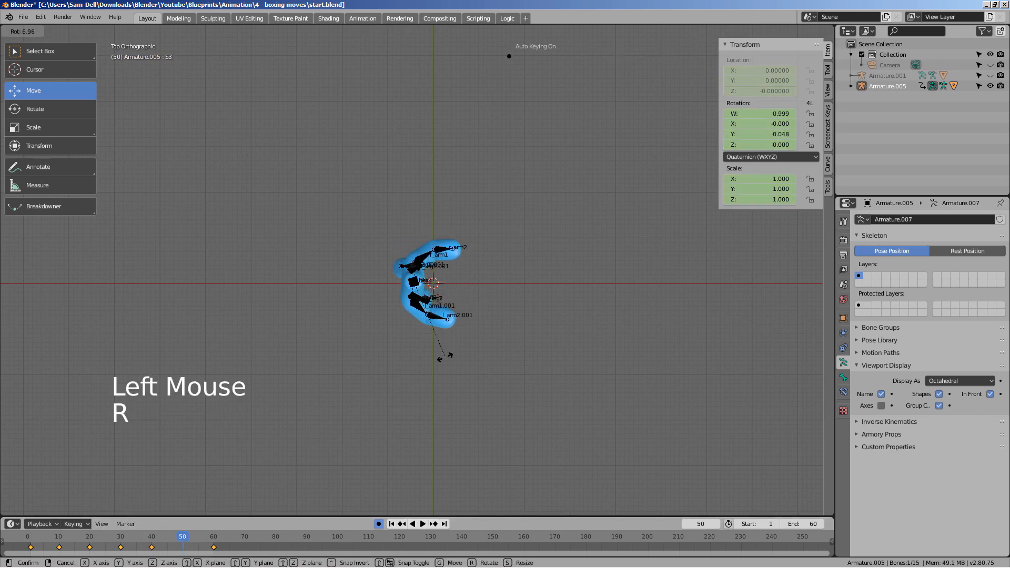
pyautogui.click(445, 356)
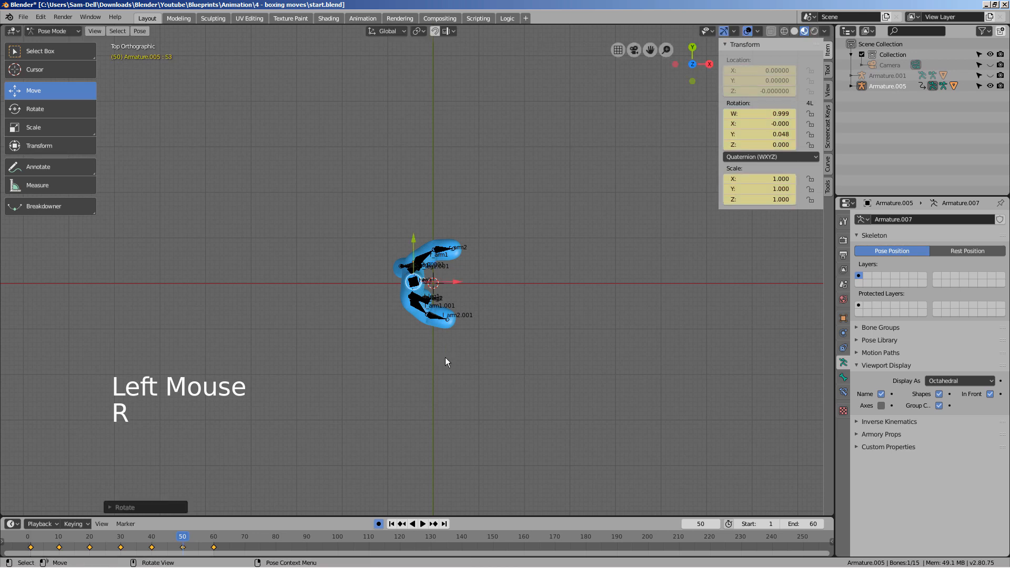
# Turn off auto keying, play the torso twist from the first frame, and return to frame 1.
pyautogui.click(393, 524)
pyautogui.click(422, 524)
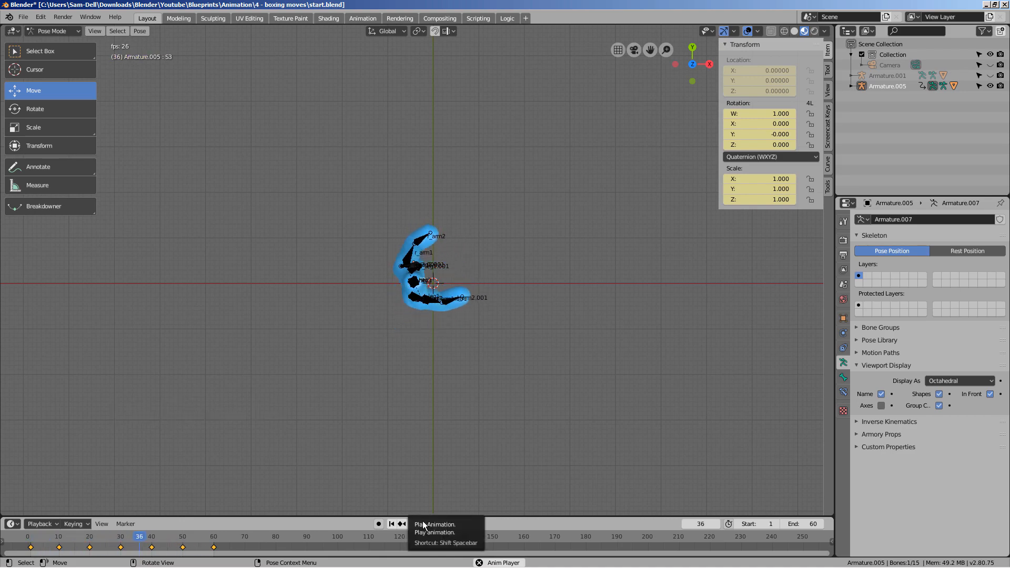
pyautogui.click(395, 526)
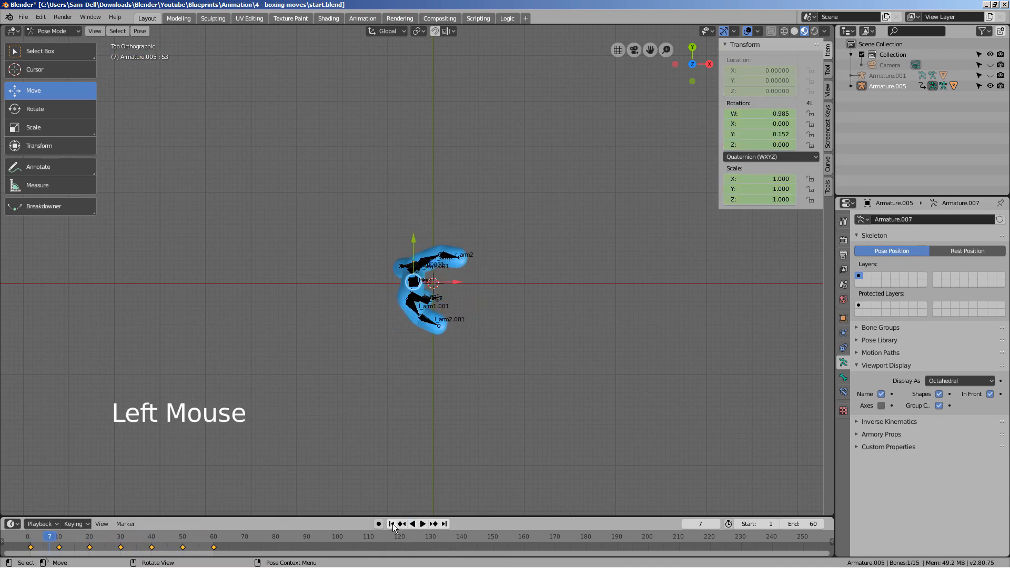
pyautogui.click(393, 525)
# Examine the torso twist in perspective at frames 10, 20 and 30.
pyautogui.moveTo(212, 33); pyautogui.dragTo(383, 191, button='middle')
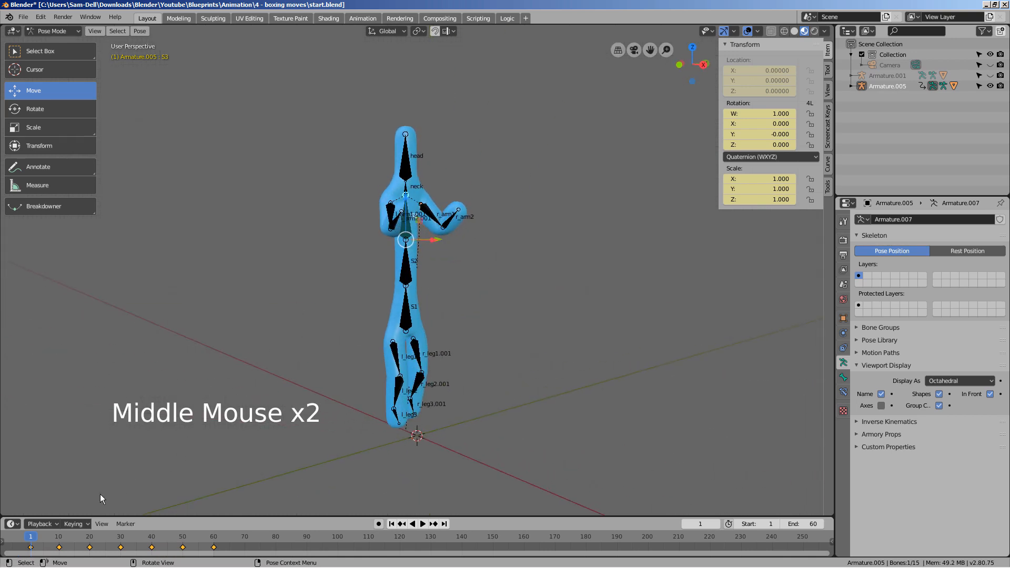
pyautogui.click(59, 538)
pyautogui.click(90, 543)
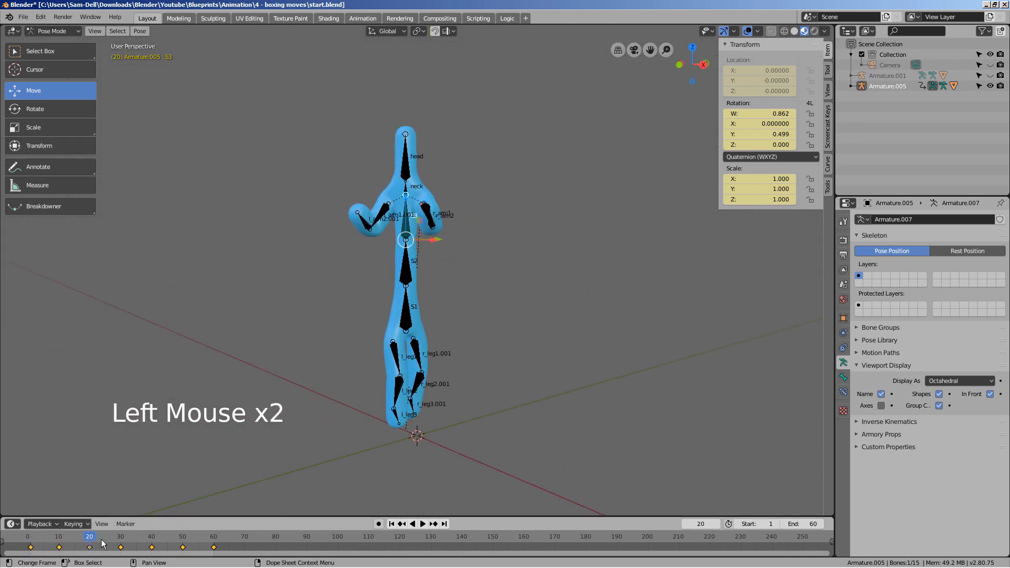
pyautogui.click(113, 542)
pyautogui.moveTo(116, 543); pyautogui.dragTo(121, 544)
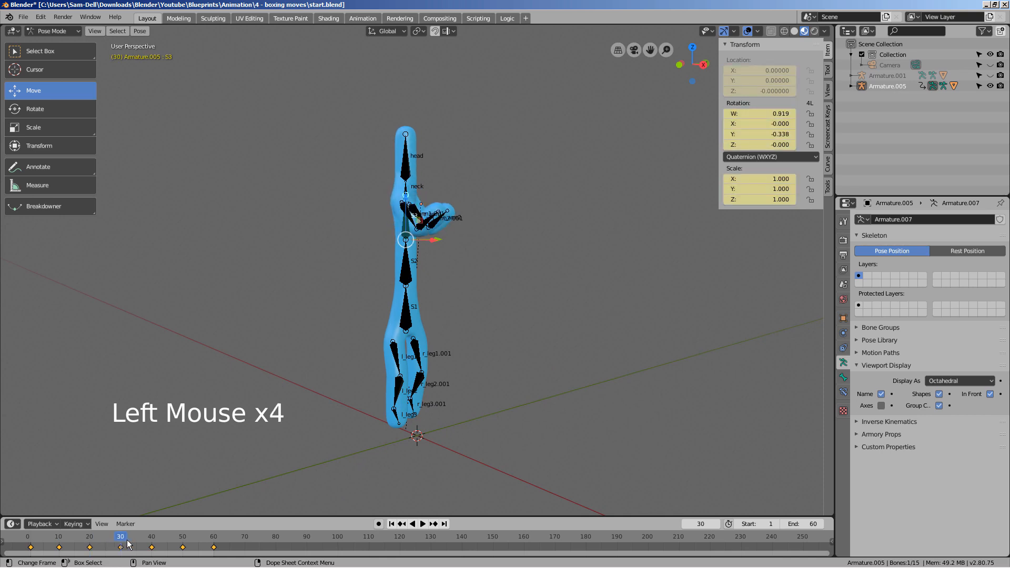
# Try to repose the left arm at frame 30 by rotating l_arm2.001 and l_arm1.001, and undo these changes.
pyautogui.moveTo(445, 316); pyautogui.dragTo(445, 339, button='middle')
pyautogui.moveTo(445, 339); pyautogui.dragTo(472, 257, button='middle')
pyautogui.click(460, 228)
pyautogui.press('g')
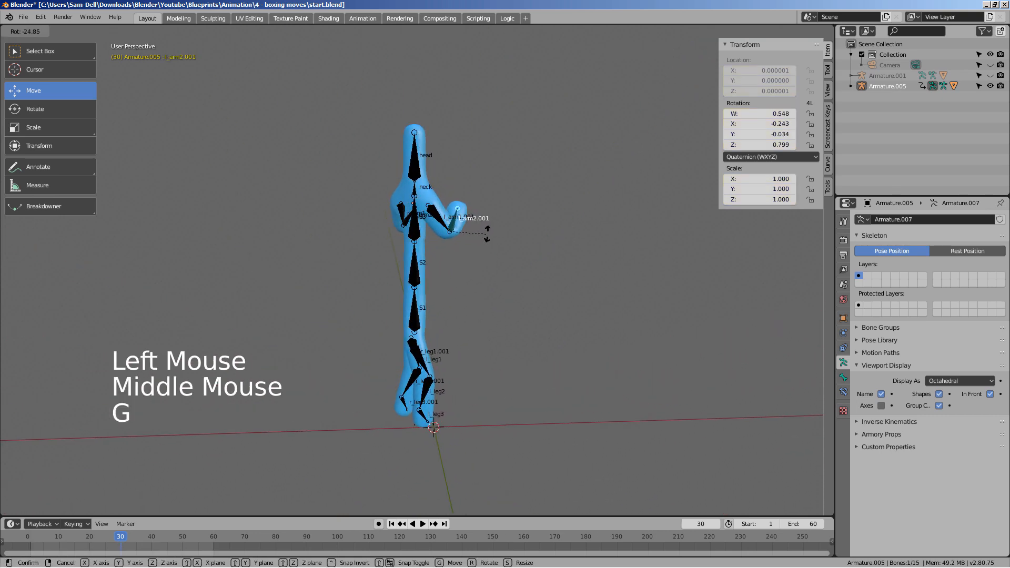
pyautogui.click(489, 257)
pyautogui.click(475, 232)
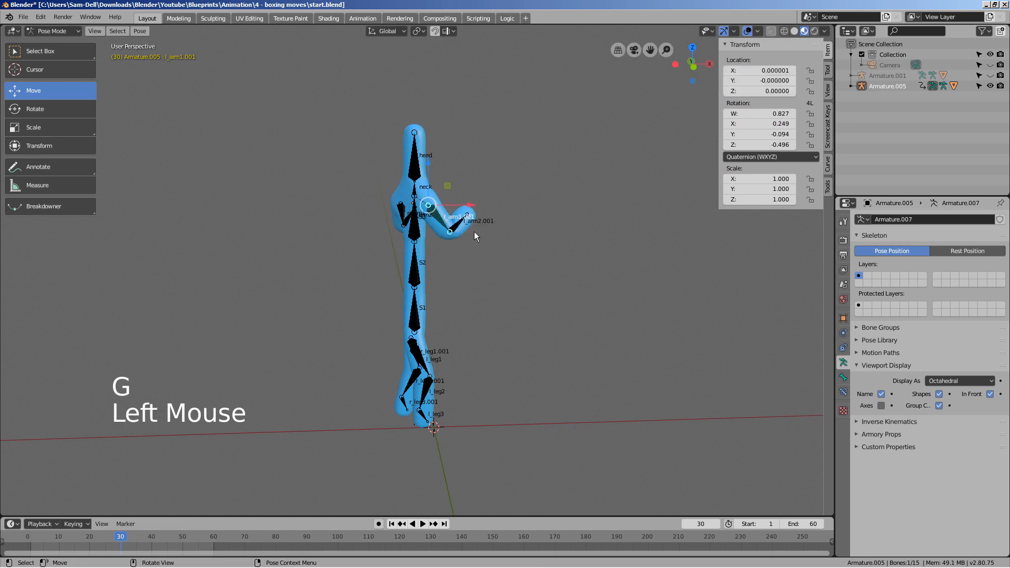
pyautogui.press('r')
pyautogui.click(498, 198)
pyautogui.moveTo(498, 198); pyautogui.dragTo(529, 279, button='middle')
pyautogui.hotkey('ctrl', 'z')
pyautogui.hotkey('ctrl', 'z')
pyautogui.hotkey('ctrl', 'z')
# At frame 20, rotate the l_arm1.001 bone to raise the left arm outward from the body.
pyautogui.click(30, 537)
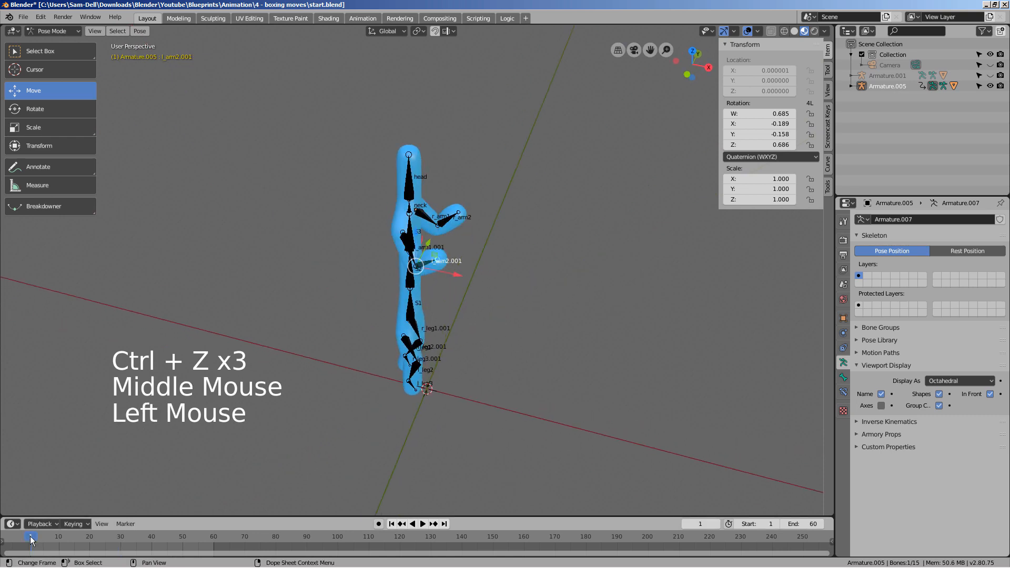
pyautogui.moveTo(30, 537); pyautogui.dragTo(87, 541)
pyautogui.click(89, 538)
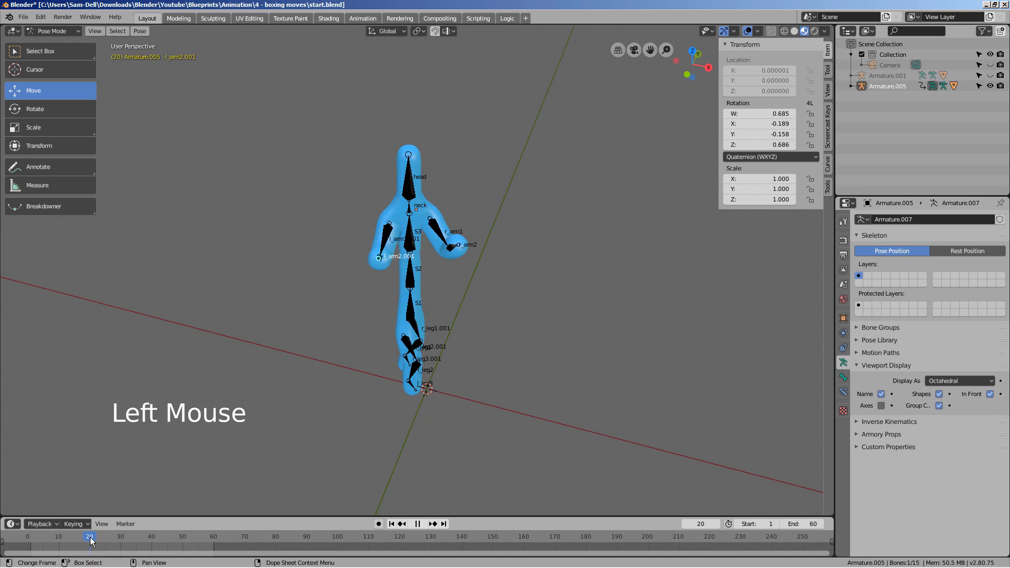
pyautogui.click(398, 228)
pyautogui.press('r')
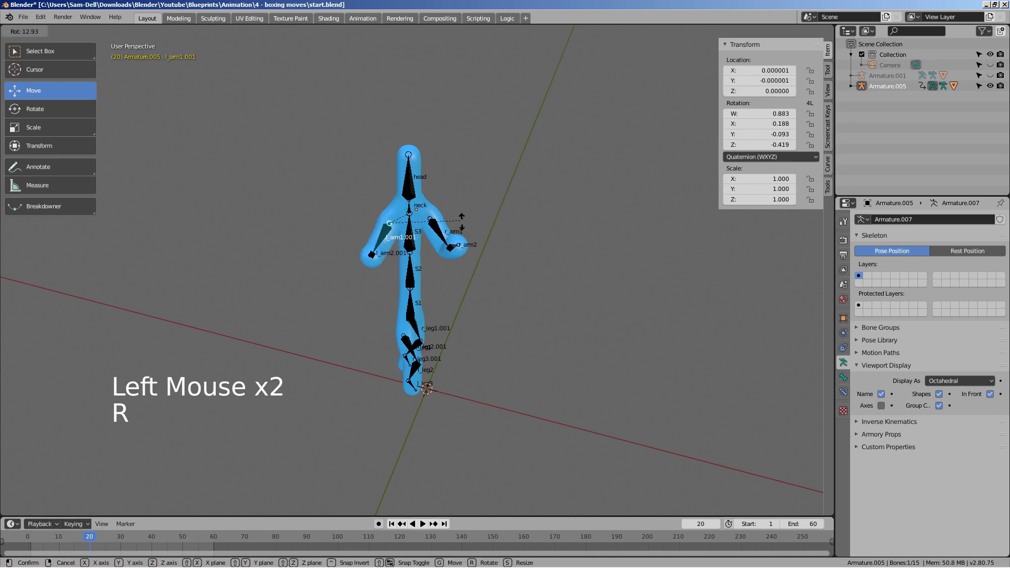
pyautogui.moveTo(505, 291); pyautogui.dragTo(458, 273, button='middle')
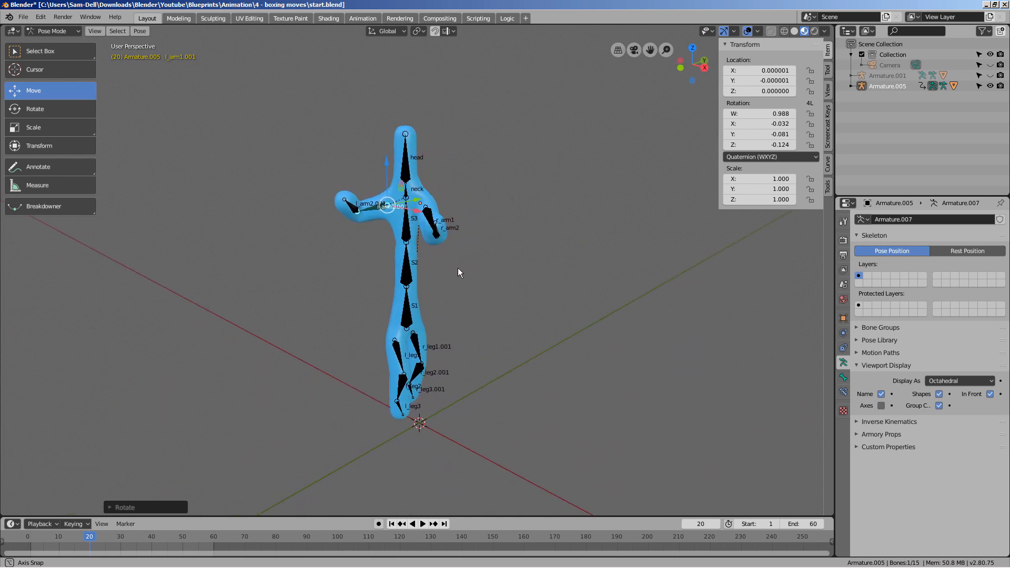
# At frame 30, shift the l_arm1.001 bone slightly and rotate it to raise the left upper arm.
pyautogui.click(121, 538)
pyautogui.moveTo(579, 216); pyautogui.dragTo(664, 193, button='middle')
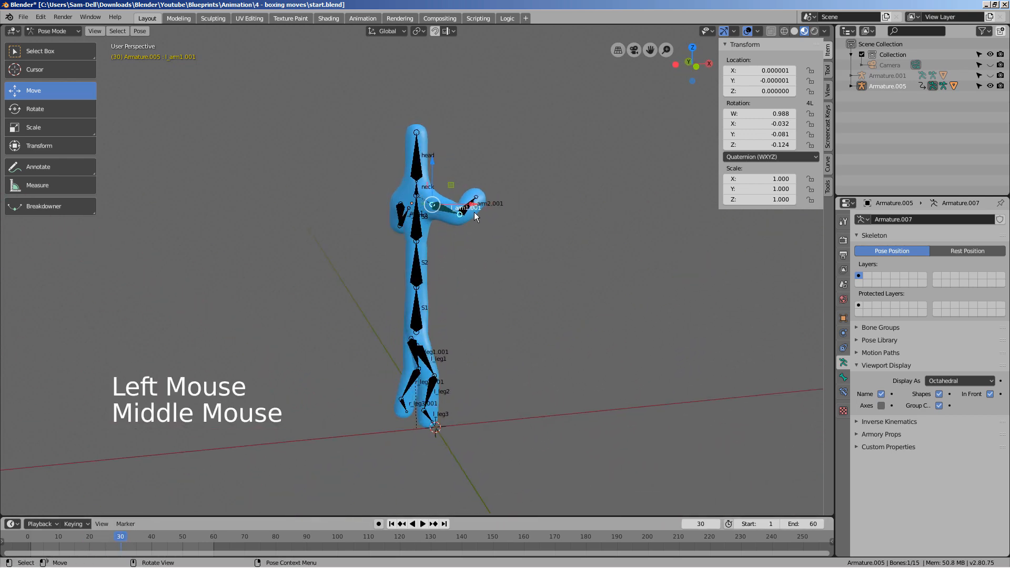
pyautogui.click(450, 210)
pyautogui.moveTo(431, 207); pyautogui.dragTo(429, 208)
pyautogui.press('r')
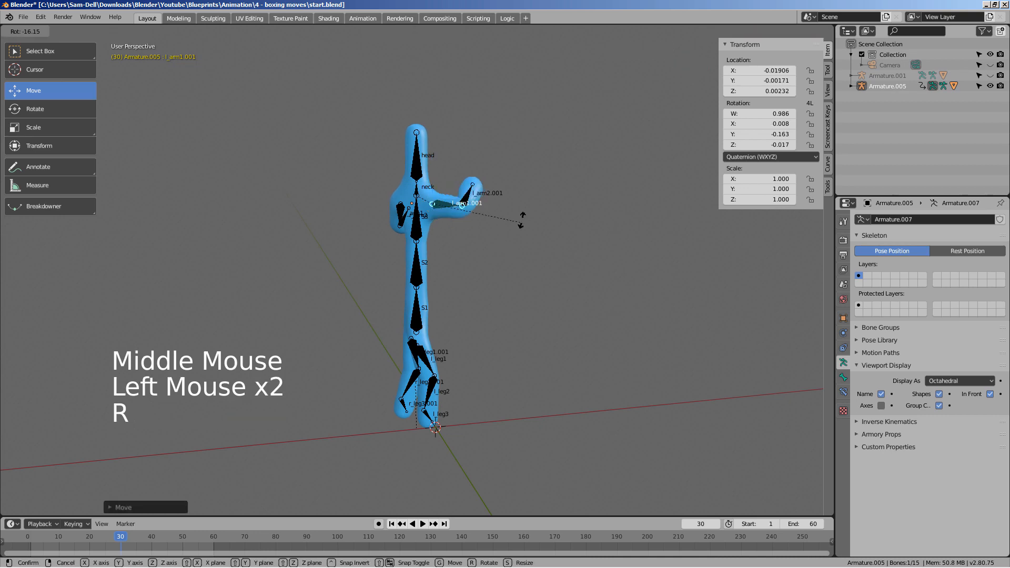
pyautogui.press('Return')
pyautogui.moveTo(510, 264); pyautogui.dragTo(419, 269, button='middle')
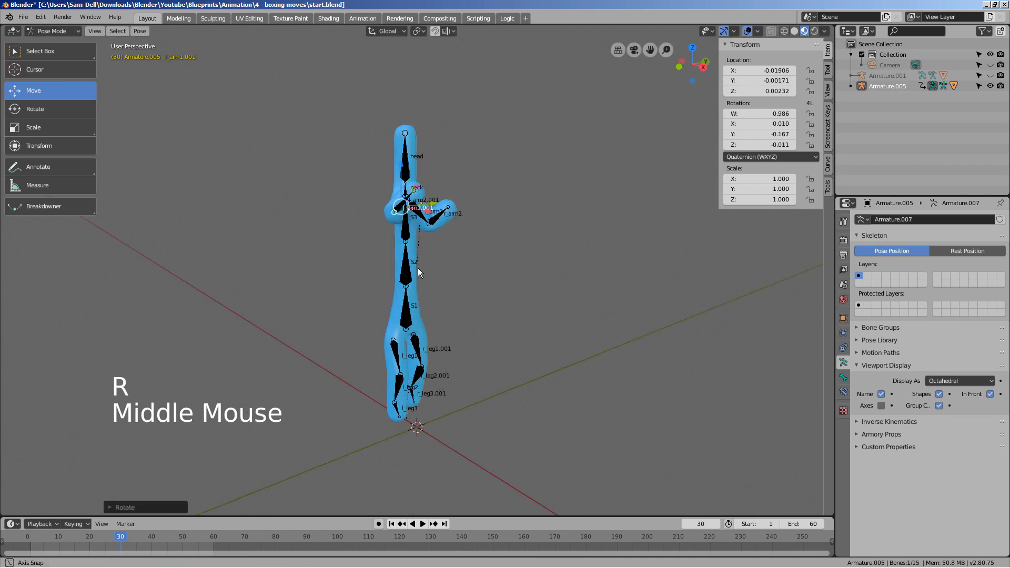
# Rotate the l_arm2.001 bone to lower the left forearm until it points level and forward.
pyautogui.click(406, 199)
pyautogui.click(407, 200)
pyautogui.click(416, 203)
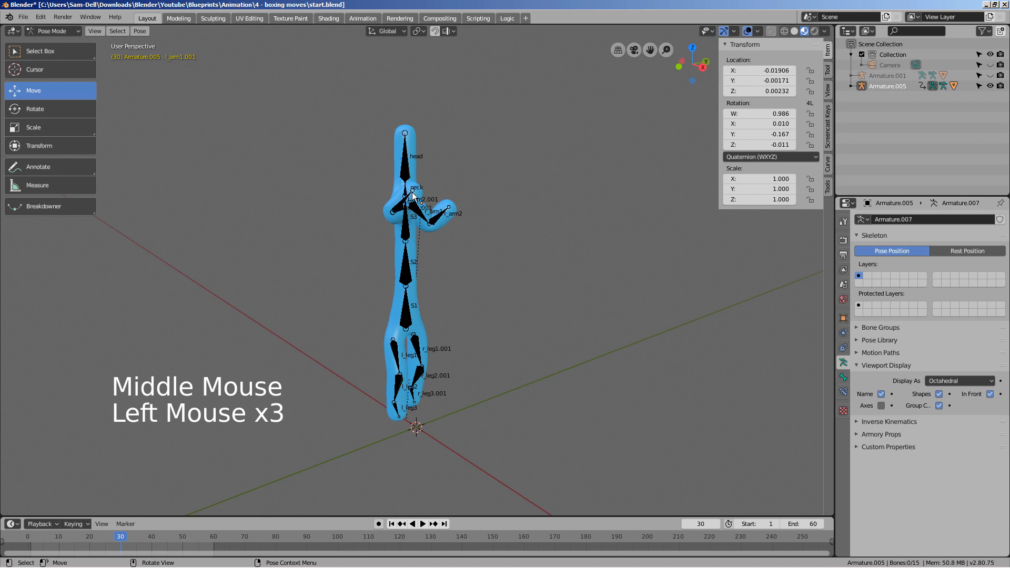
pyautogui.click(418, 202)
pyautogui.press('r')
pyautogui.click(487, 271)
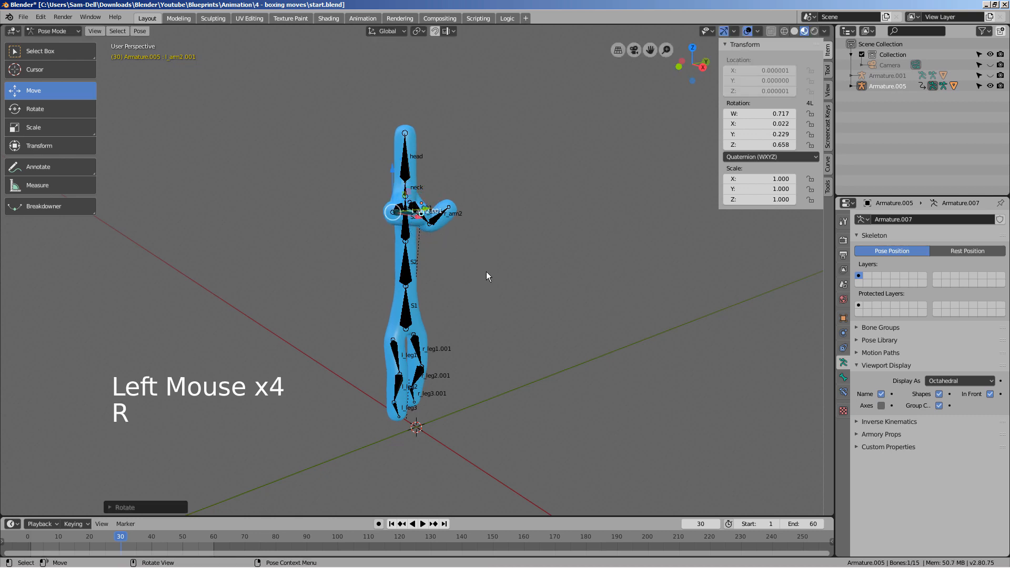
# Rotate the l_arm1.001 bone to swing the left upper arm toward the front of the body.
pyautogui.moveTo(486, 271); pyautogui.dragTo(554, 295, button='middle')
pyautogui.click(460, 213)
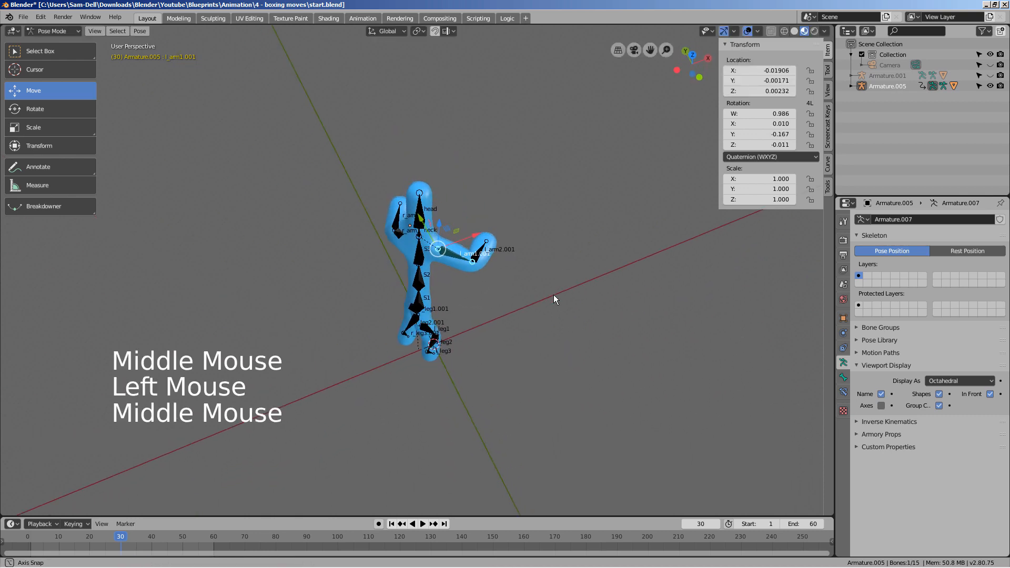
pyautogui.press('r')
pyautogui.click(482, 212)
pyautogui.moveTo(485, 336); pyautogui.dragTo(326, 369, button='middle')
# Scrub through the torso twist to check the left arm pose, and return to frame 1.
pyautogui.click(89, 532)
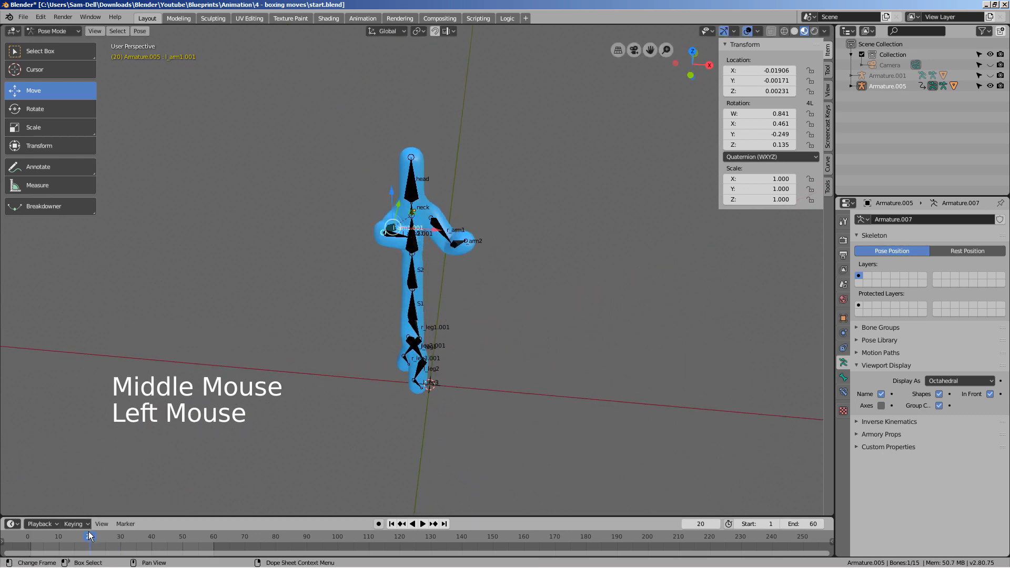
pyautogui.moveTo(88, 532); pyautogui.dragTo(229, 529)
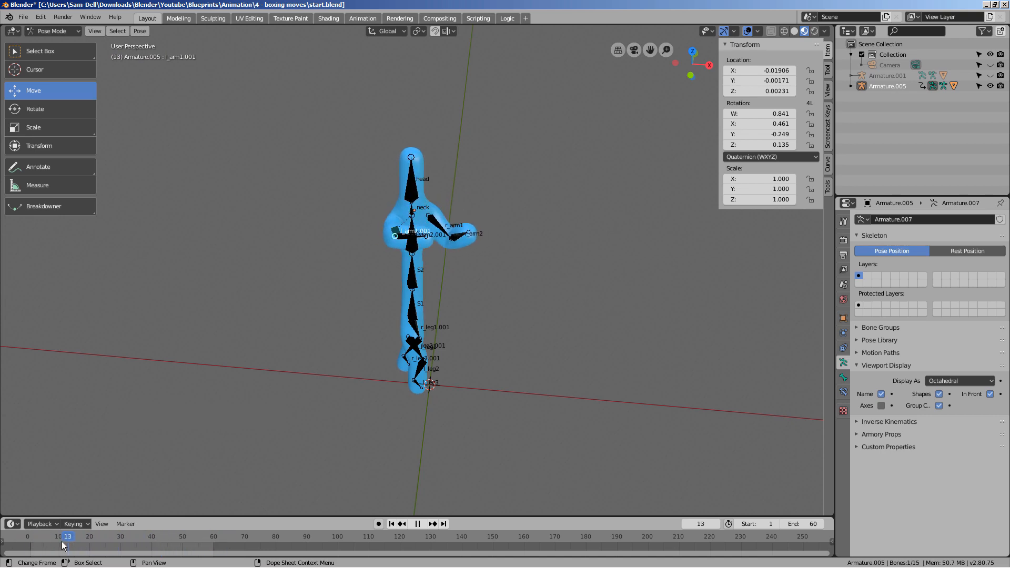
pyautogui.moveTo(42, 537)
pyautogui.mouseDown()
pyautogui.moveTo(29, 538)
pyautogui.moveTo(88, 539)
pyautogui.moveTo(31, 544)
pyautogui.mouseUp()
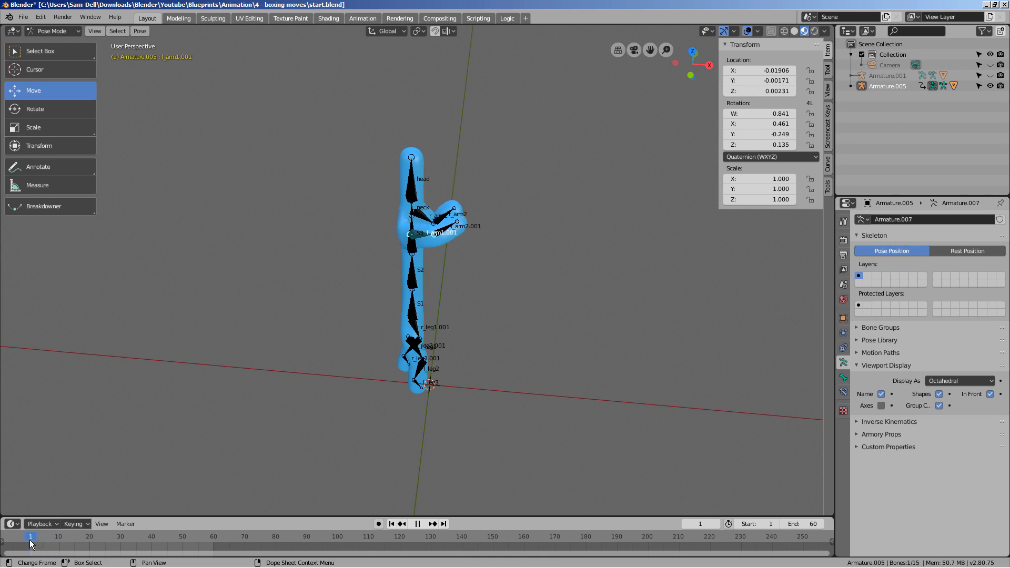
# Turn on auto keying and key the l_arm1.001 bone at frame 0.
pyautogui.click(379, 524)
pyautogui.click(411, 235)
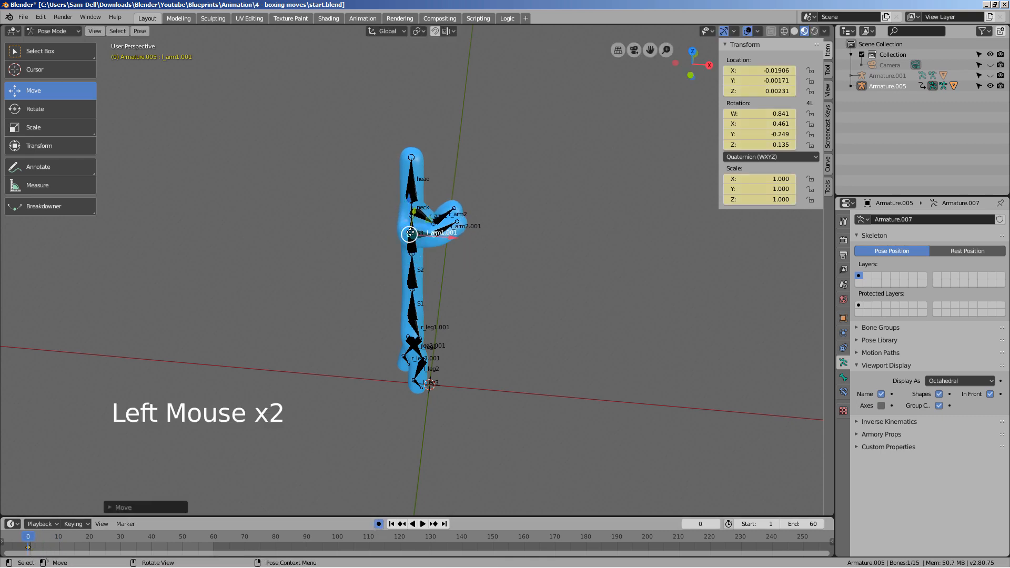
# At frame 10, rotate the l_arm1.001 bone to swing the left upper arm outward to the side.
pyautogui.click(59, 540)
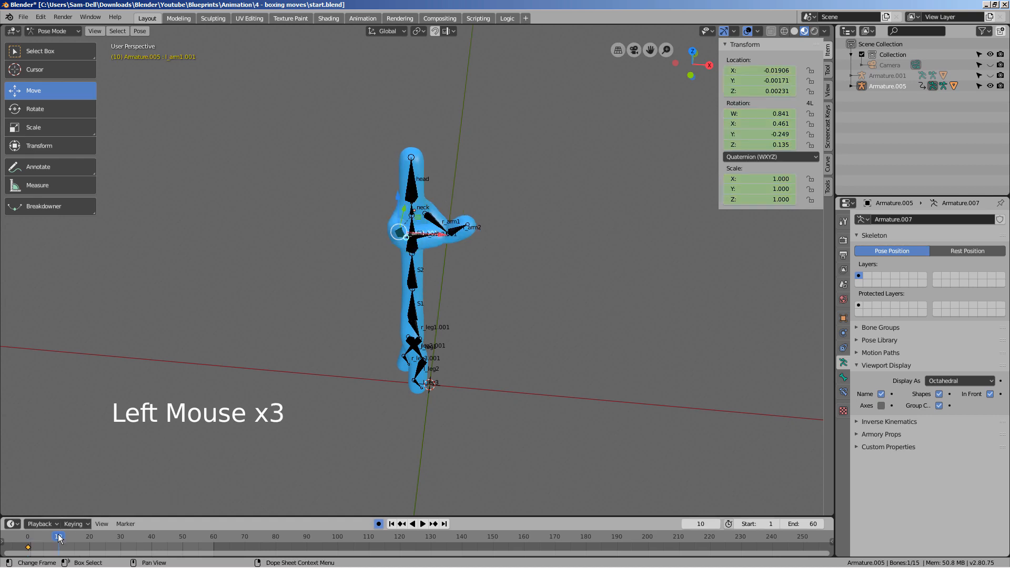
pyautogui.moveTo(535, 249); pyautogui.dragTo(618, 244, button='middle')
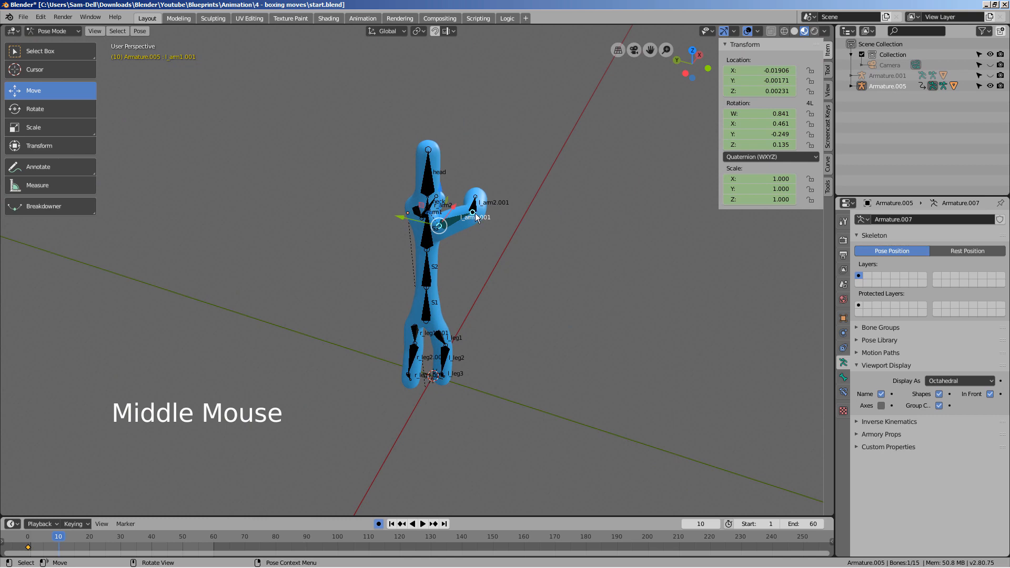
pyautogui.click(41, 51)
pyautogui.click(445, 222)
pyautogui.moveTo(560, 250); pyautogui.dragTo(604, 310, button='middle')
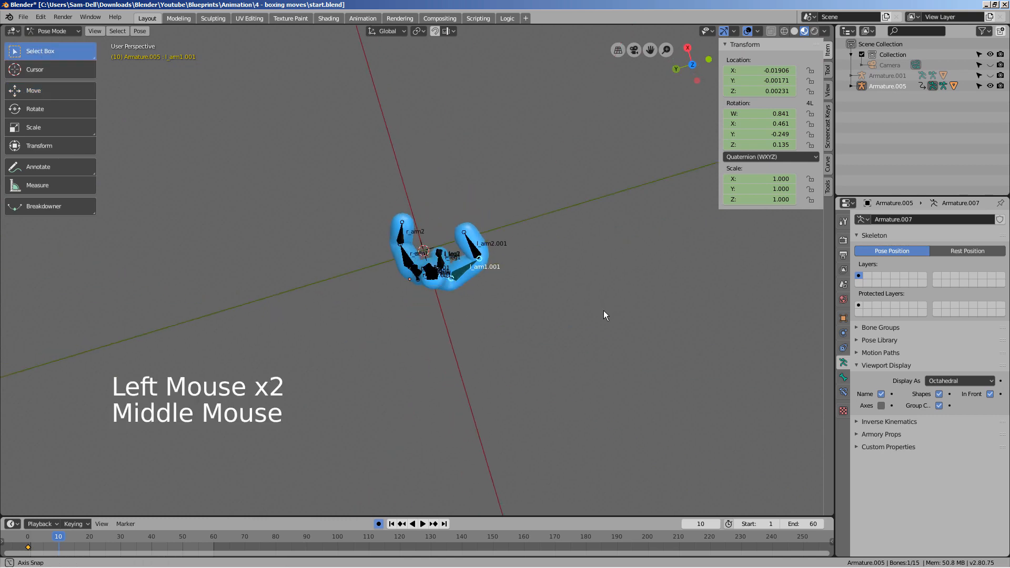
pyautogui.press('r')
pyautogui.click(531, 375)
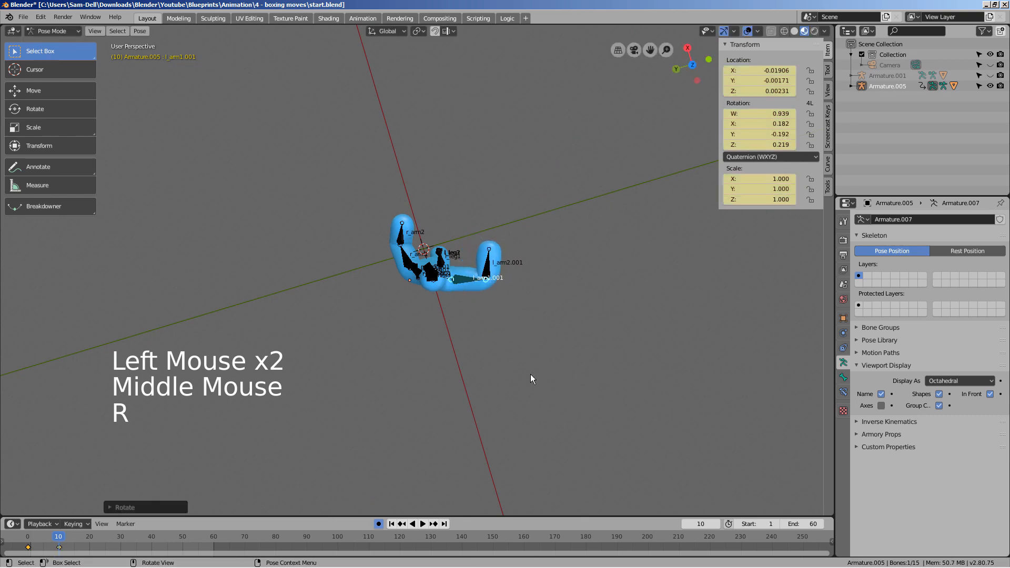
# At frame 20, rotate the l_arm1.001 bone backward to wind up the left arm.
pyautogui.click(90, 542)
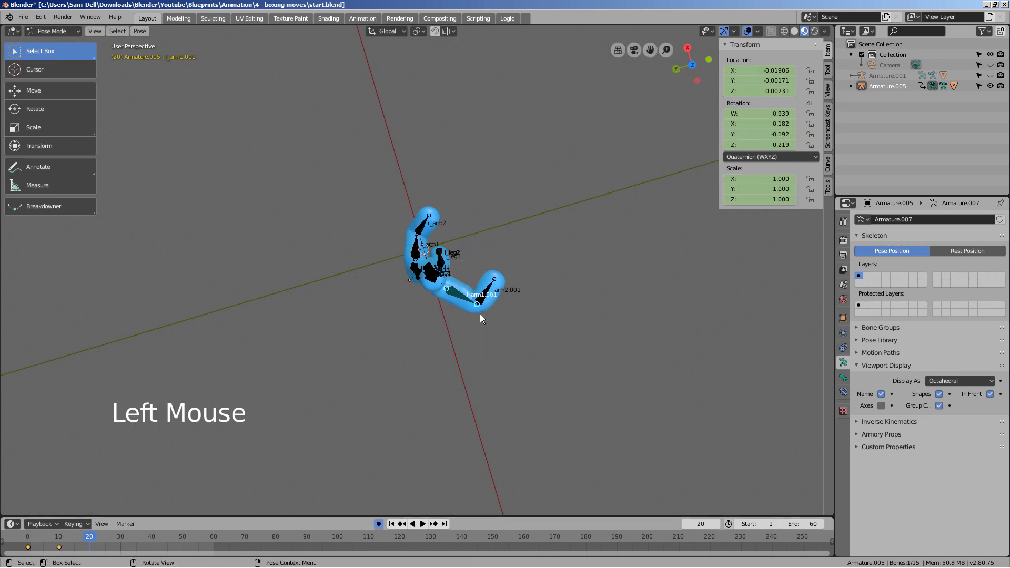
pyautogui.press('r')
pyautogui.click(333, 402)
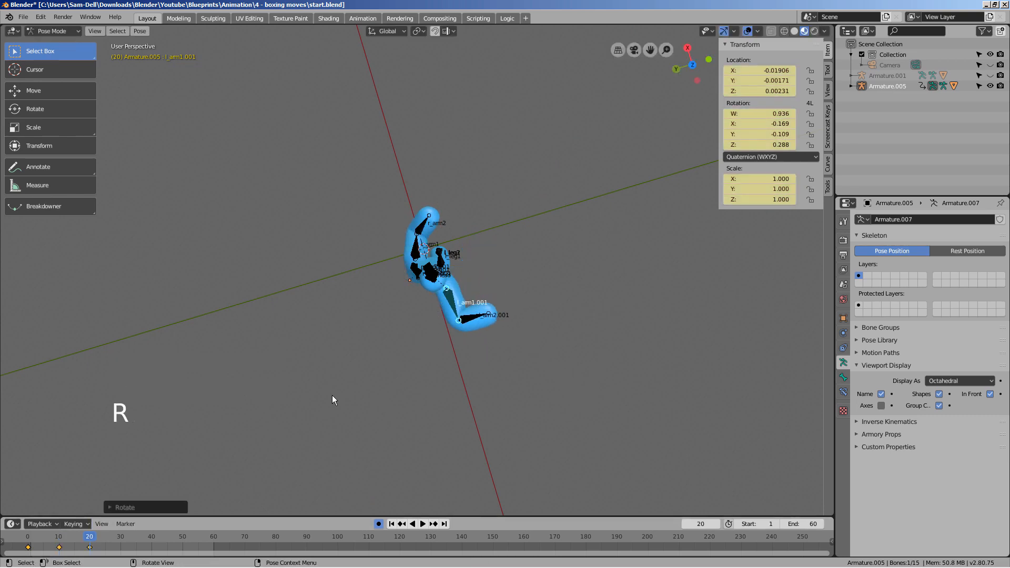
# At frame 30, rotate l_arm1.001 forward and straighten l_arm2.001 to extend the left arm into the punch.
pyautogui.click(126, 537)
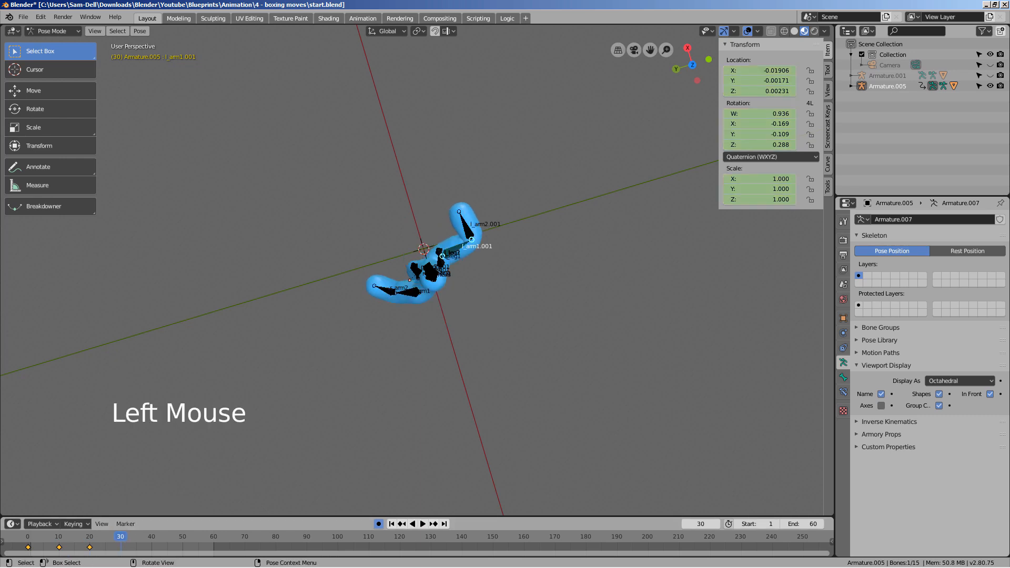
pyautogui.press('r')
pyautogui.click(241, 359)
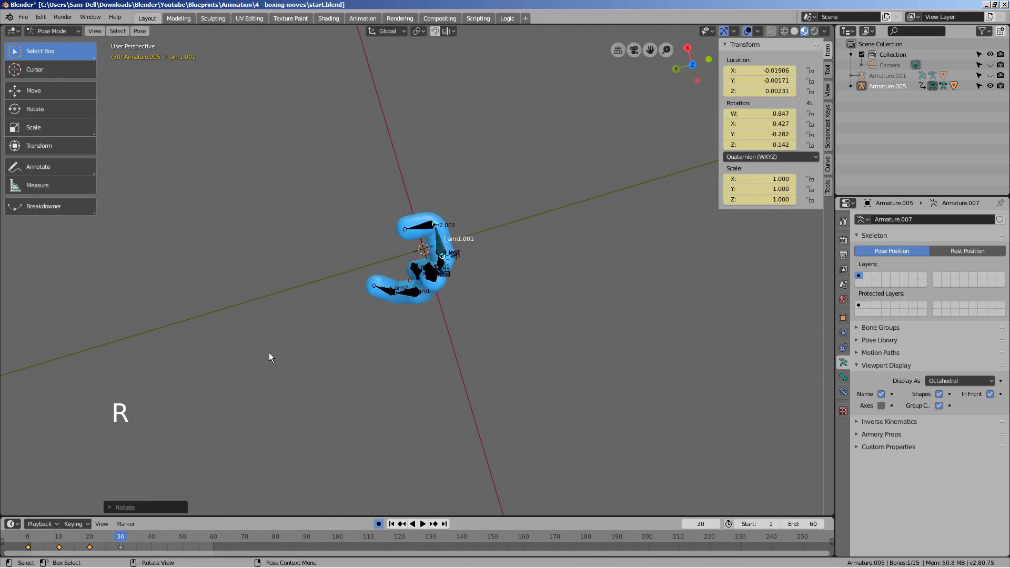
pyautogui.click(421, 221)
pyautogui.press('r')
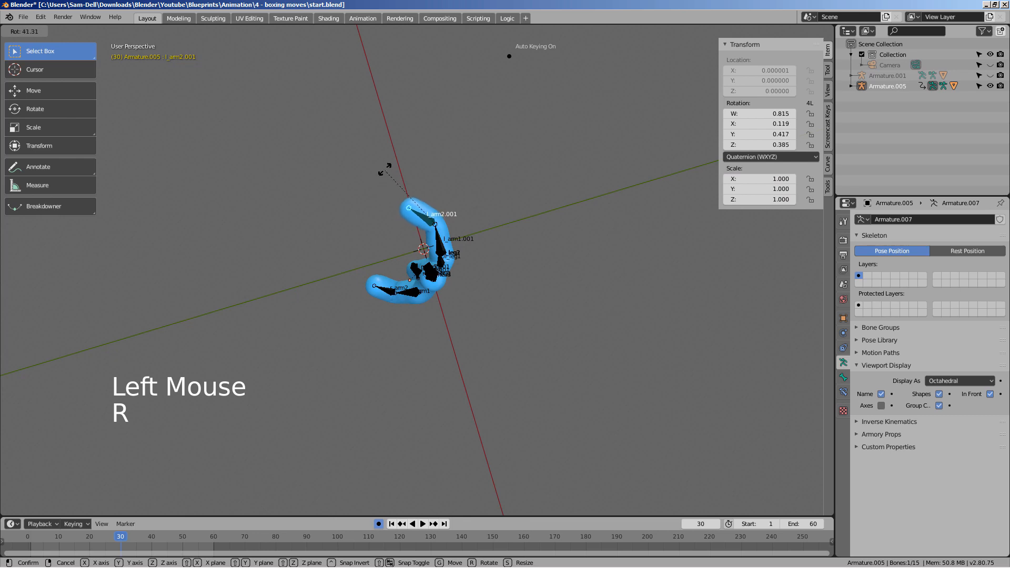
pyautogui.click(386, 160)
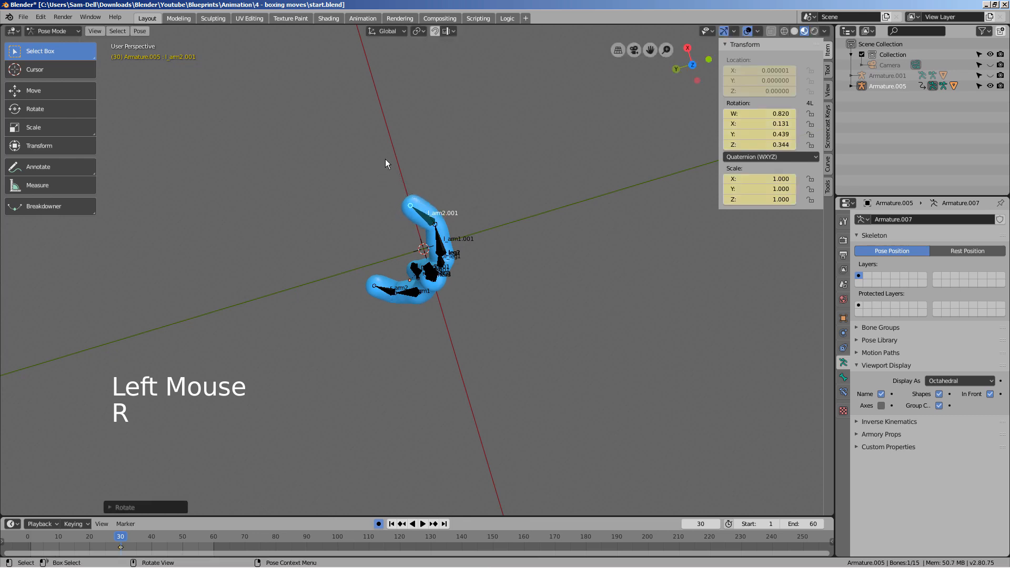
# At frame 39, rotate the l_arm2.001 bone inward to bend the left elbow.
pyautogui.click(148, 537)
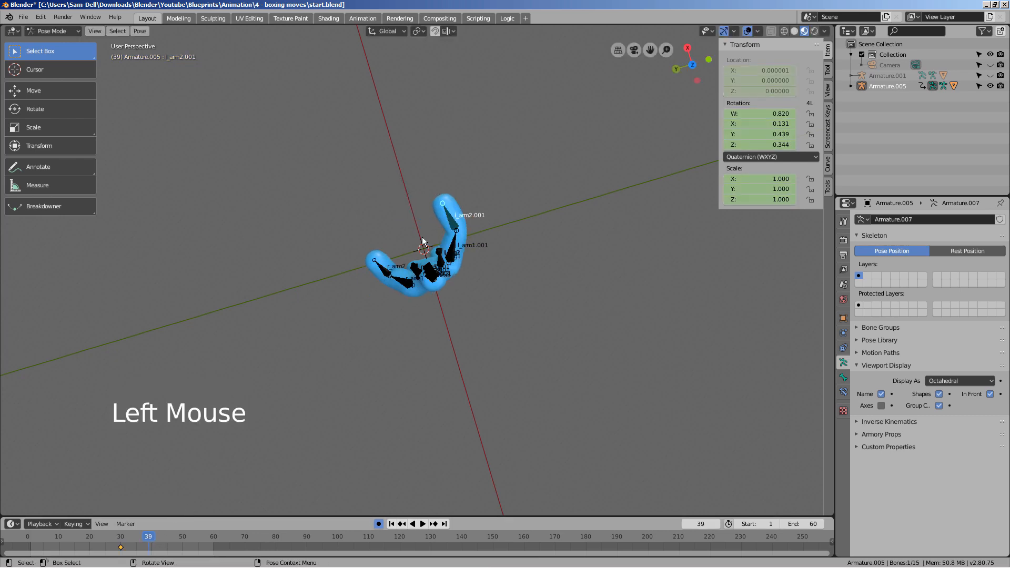
pyautogui.press('r')
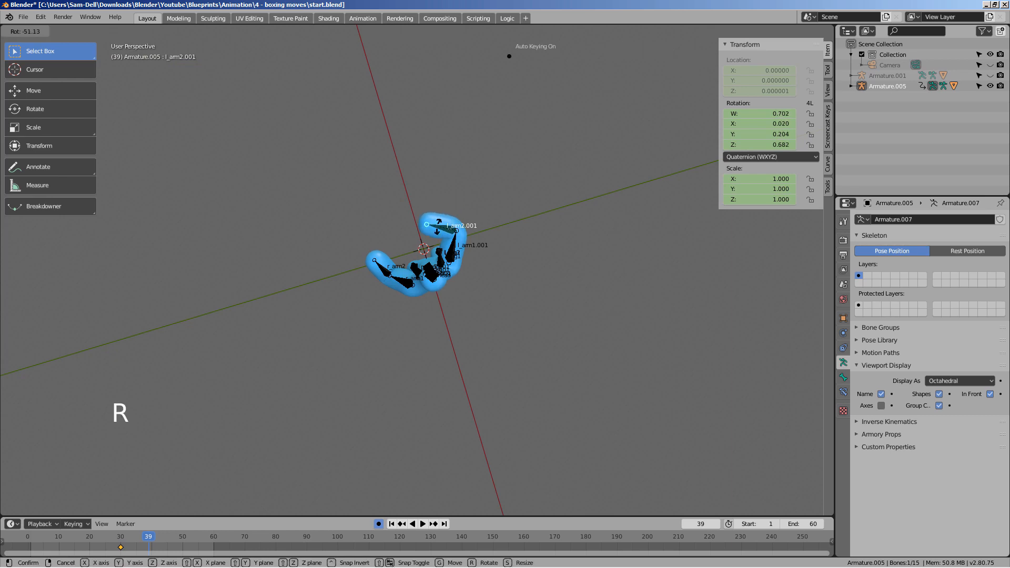
pyautogui.click(185, 491)
# At frame 50, rotate the l_arm1.001 bone to lower the left upper arm.
pyautogui.click(182, 537)
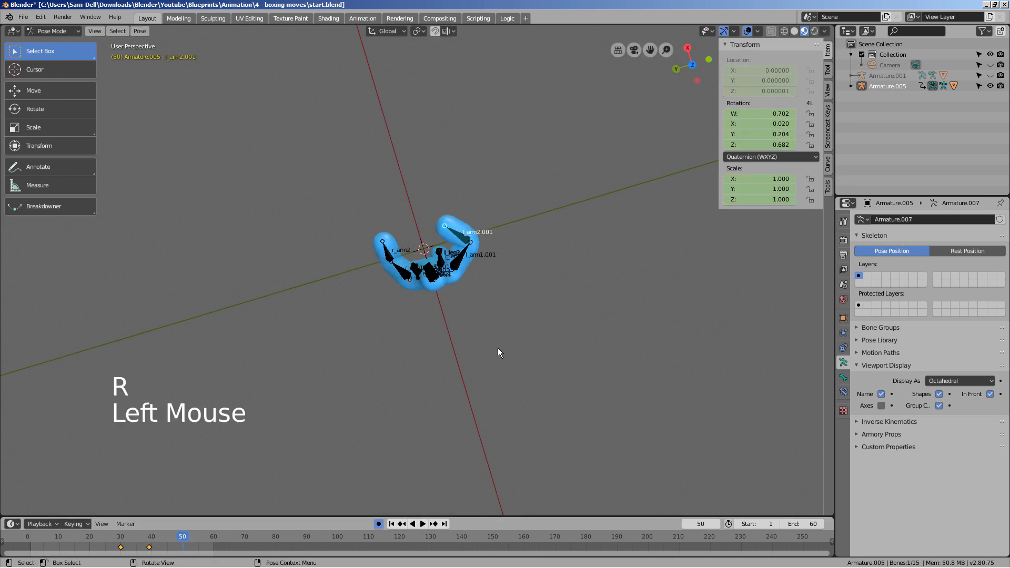
pyautogui.moveTo(528, 372); pyautogui.dragTo(463, 205, button='middle')
pyautogui.click(463, 205)
pyautogui.press('r')
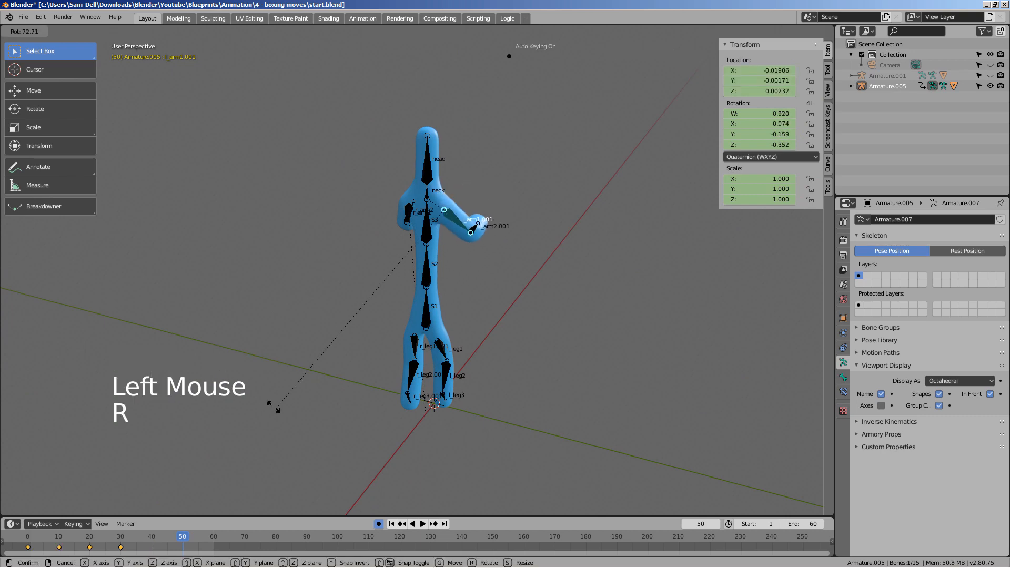
pyautogui.click(299, 382)
pyautogui.moveTo(299, 382); pyautogui.dragTo(258, 432, button='middle')
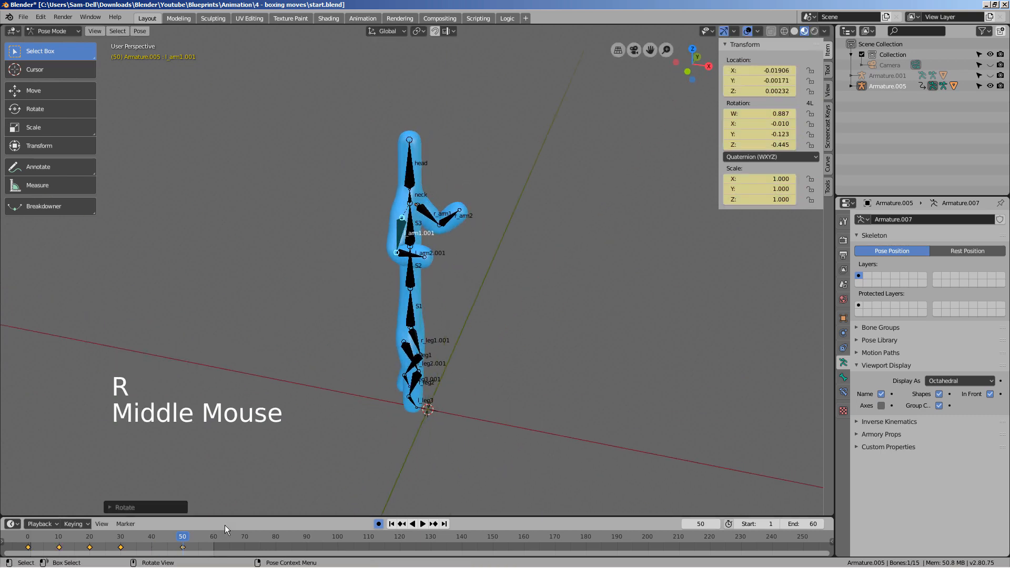
# At frame 60, rotate the l_arm1.001 bone down to bring the left arm closer to the body.
pyautogui.click(214, 536)
pyautogui.moveTo(427, 369); pyautogui.dragTo(402, 350, button='middle')
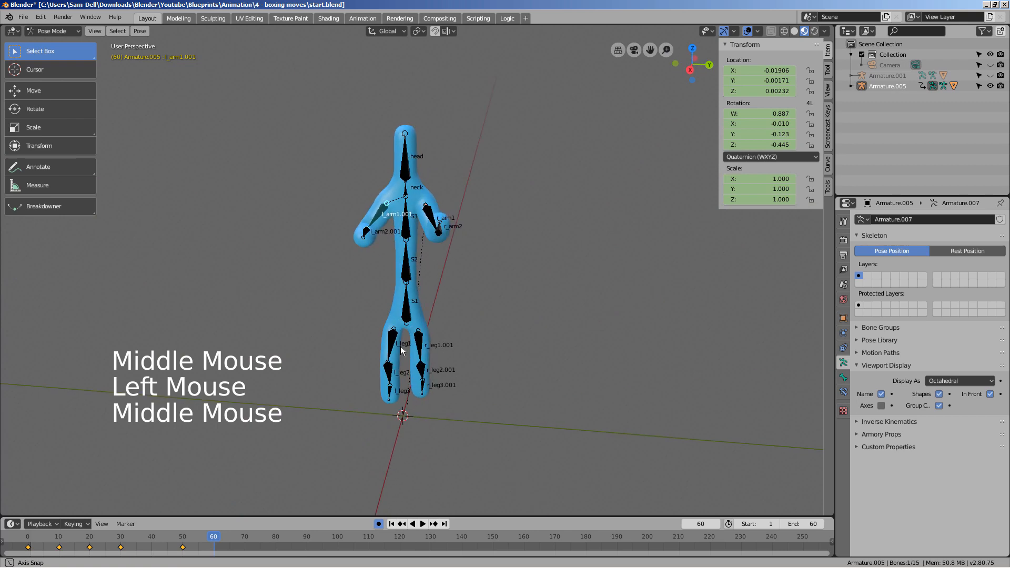
pyautogui.press('r')
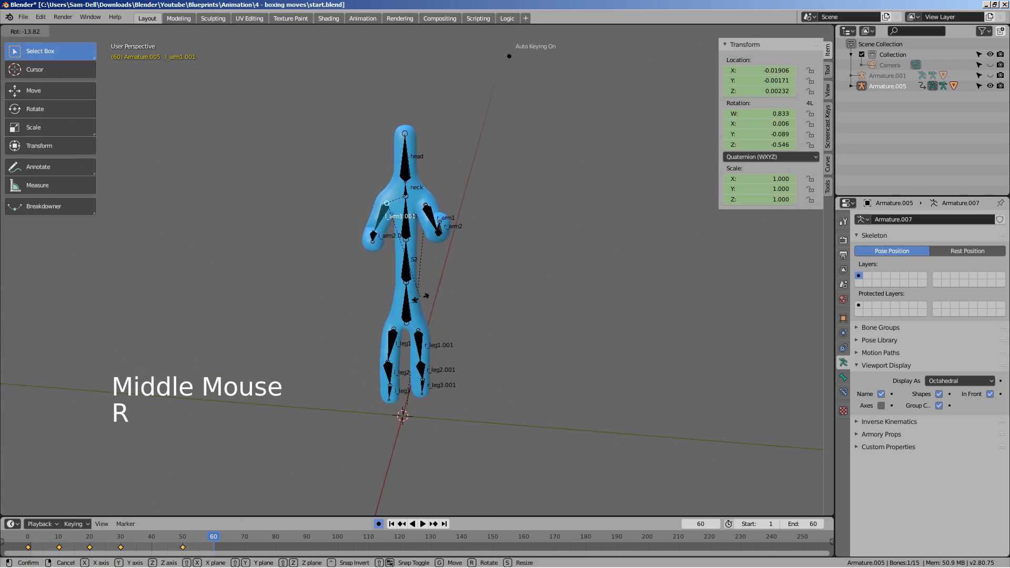
pyautogui.click(314, 314)
pyautogui.moveTo(315, 318); pyautogui.dragTo(413, 339, button='middle')
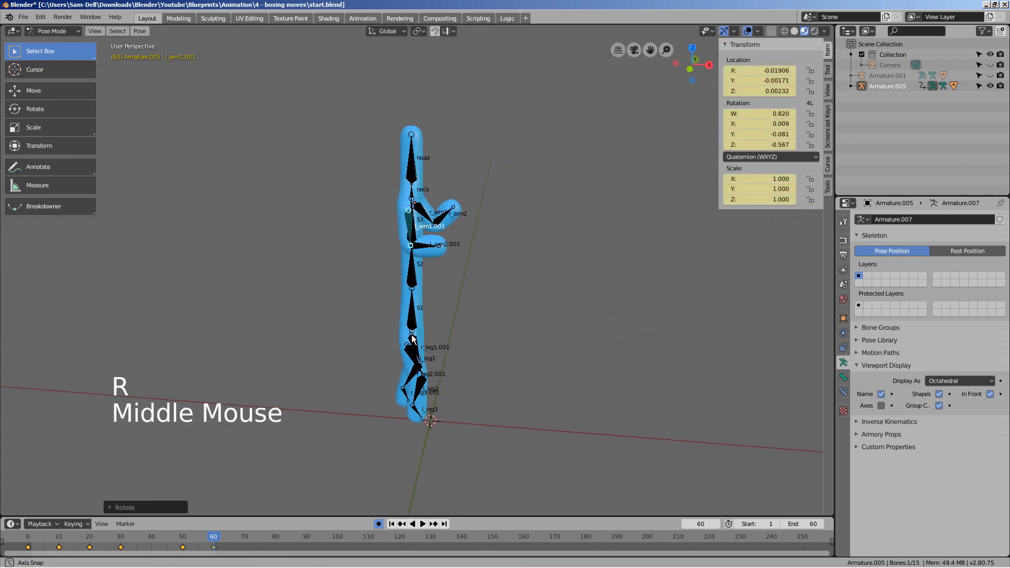
# Play the punch animation from the first frame and return to frame 1.
pyautogui.click(393, 523)
pyautogui.click(424, 524)
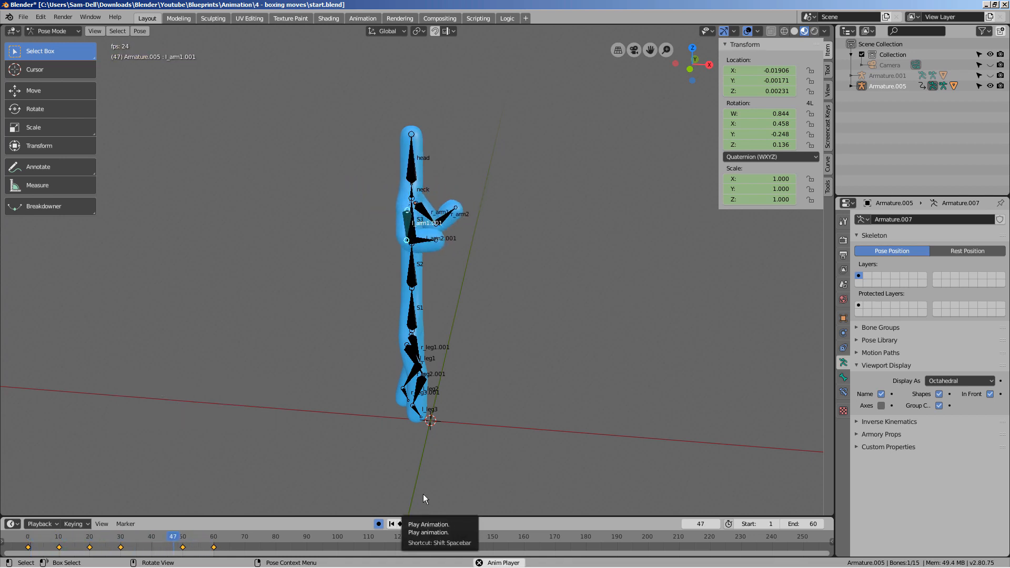
pyautogui.click(392, 524)
pyautogui.click(392, 524)
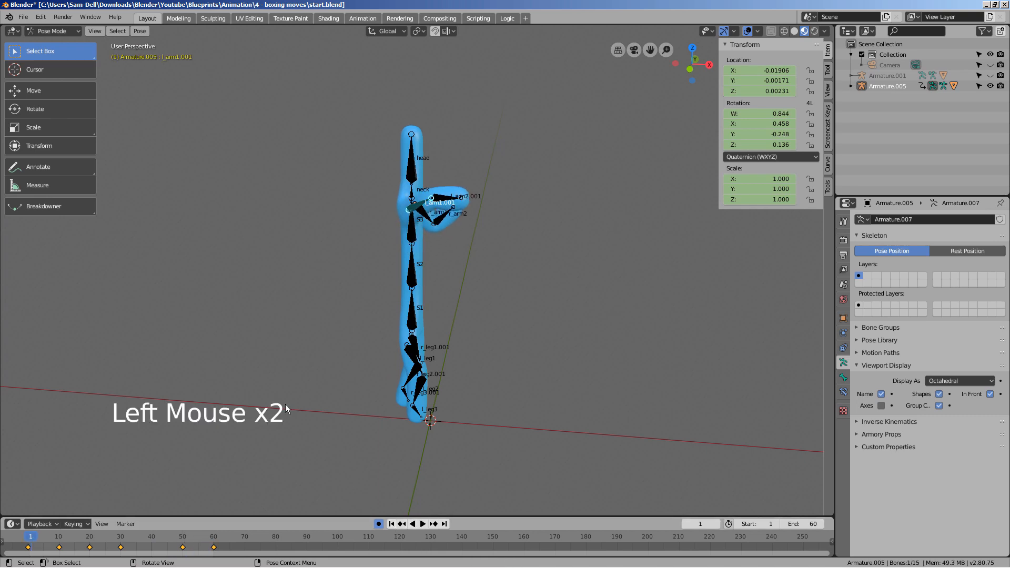
# At frame 0, rotate the l_arm1.001 bone to lower the left arm beside the body.
pyautogui.moveTo(426, 213); pyautogui.dragTo(478, 213, button='middle')
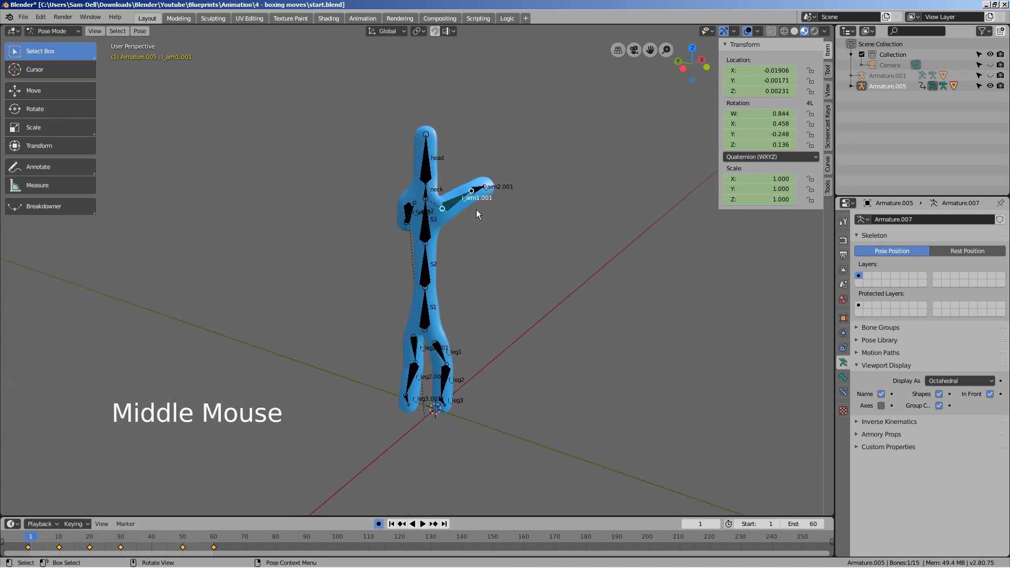
pyautogui.click(28, 542)
pyautogui.press('r')
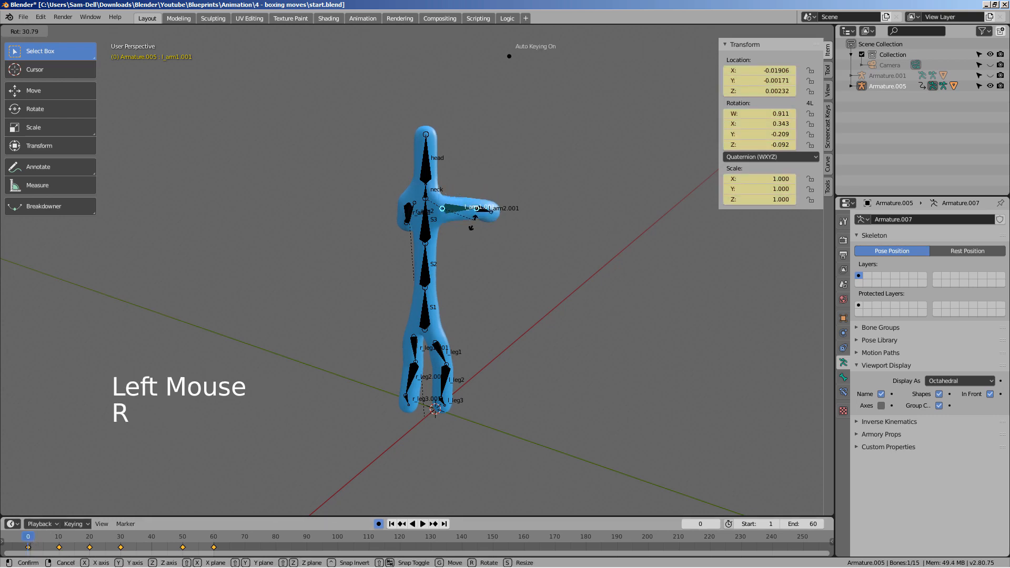
pyautogui.click(443, 270)
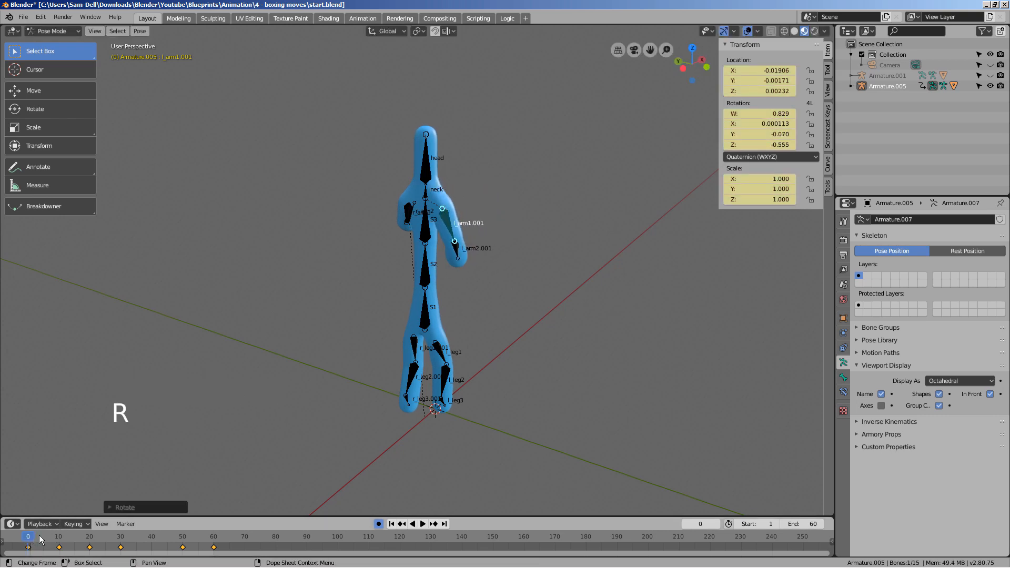
# At frame 30 in top view, rotate the l_arm1.001 bone to swing the left arm inward toward the right arm.
pyautogui.moveTo(36, 537); pyautogui.dragTo(93, 533)
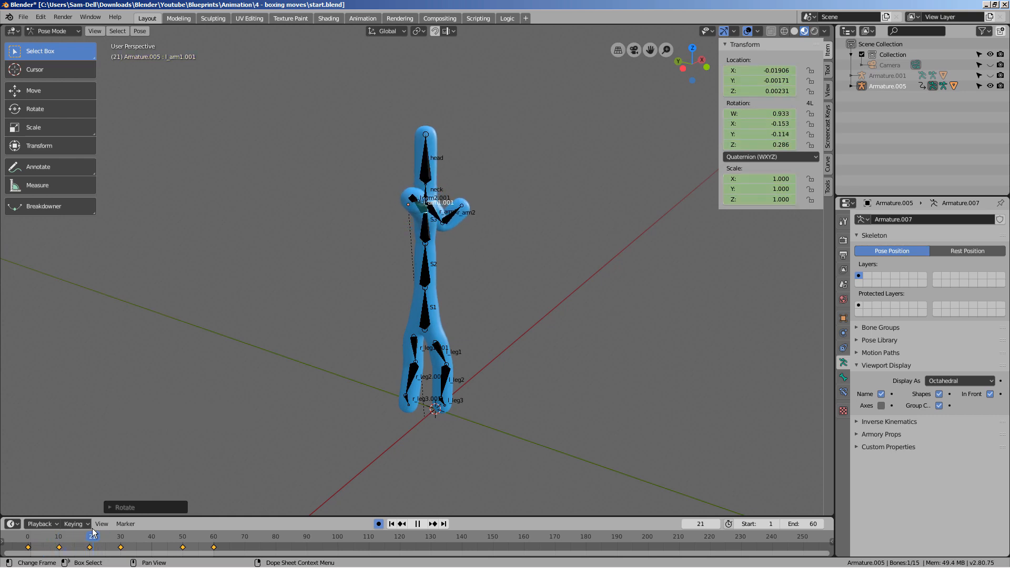
pyautogui.press('KP_7')
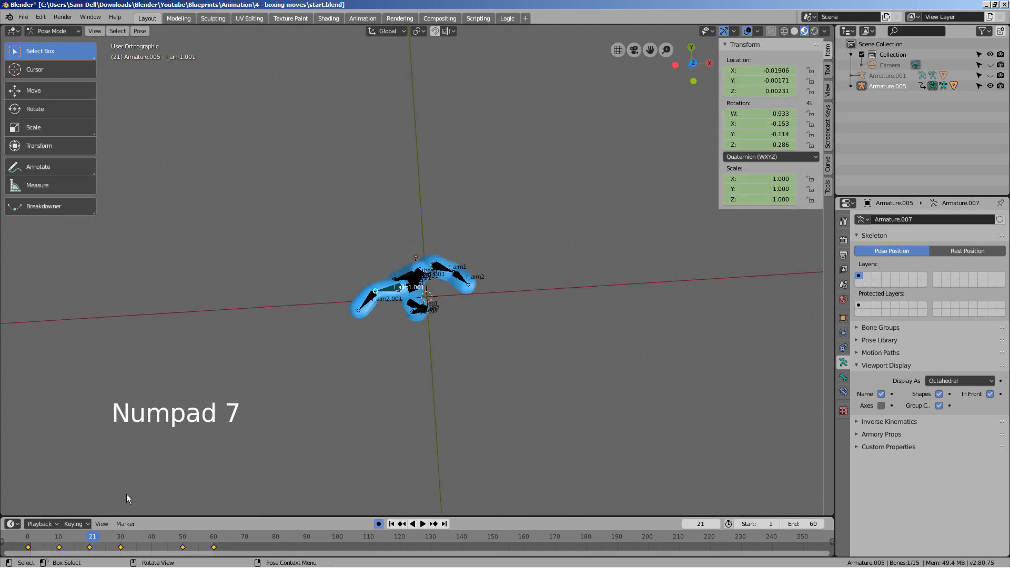
pyautogui.click(56, 539)
pyautogui.moveTo(53, 540); pyautogui.dragTo(29, 541)
pyautogui.press('space')
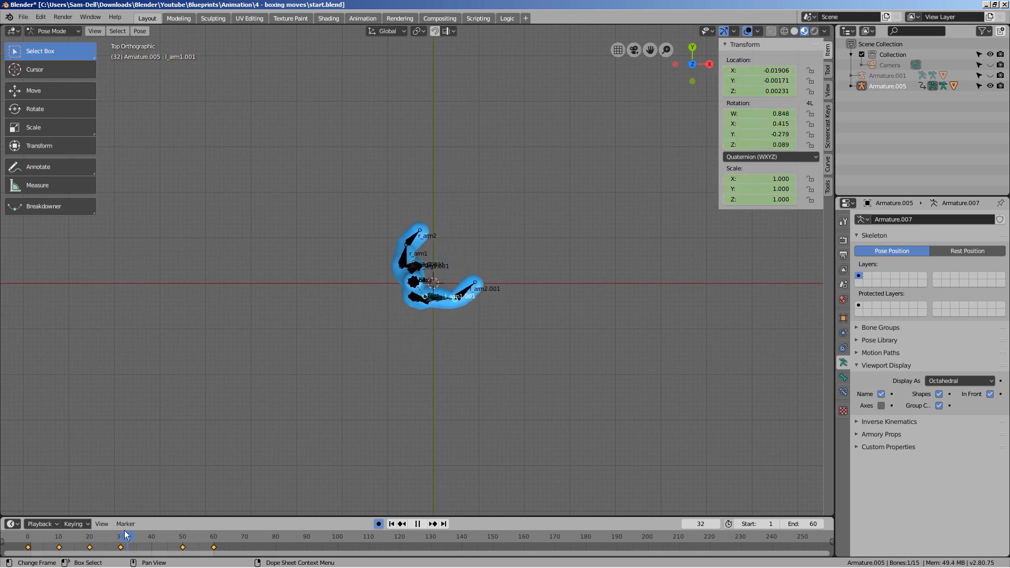
pyautogui.moveTo(125, 536); pyautogui.dragTo(123, 535)
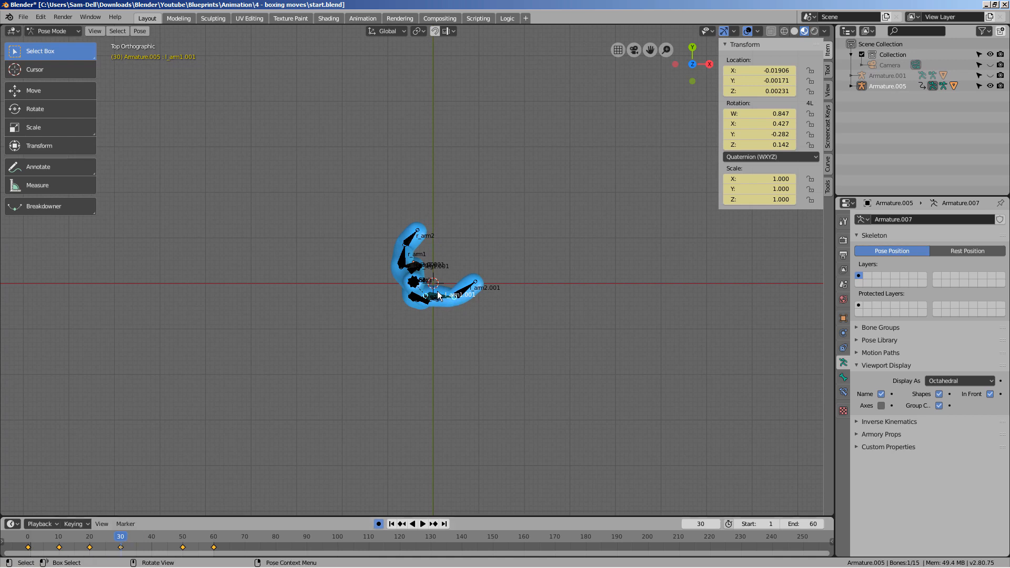
pyautogui.press('r')
pyautogui.click(281, 465)
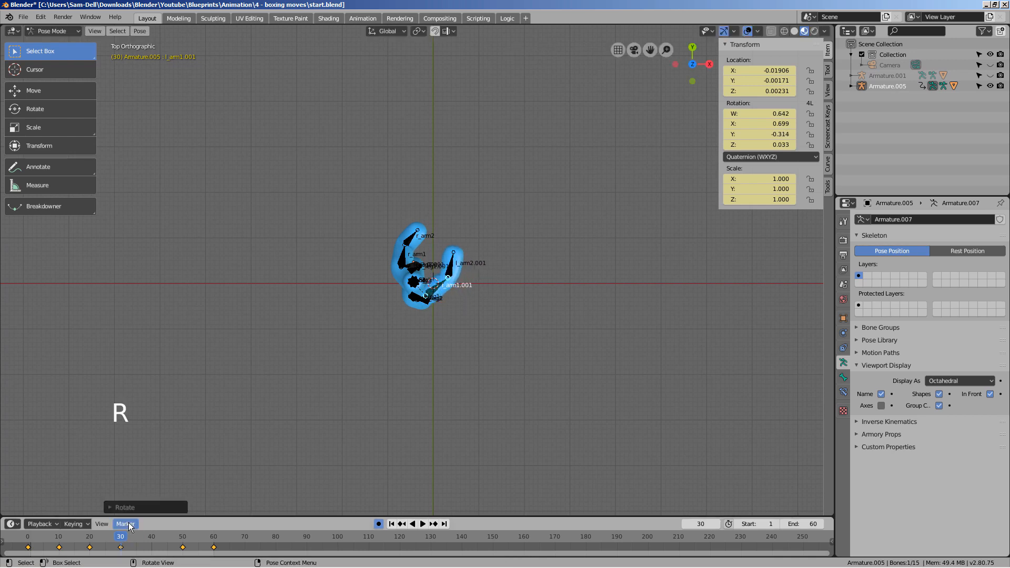
# Review the punch by scrubbing through the frames in top view and playing it from the first frame in perspective.
pyautogui.moveTo(122, 538); pyautogui.dragTo(810, 526)
pyautogui.moveTo(30, 533); pyautogui.dragTo(190, 529)
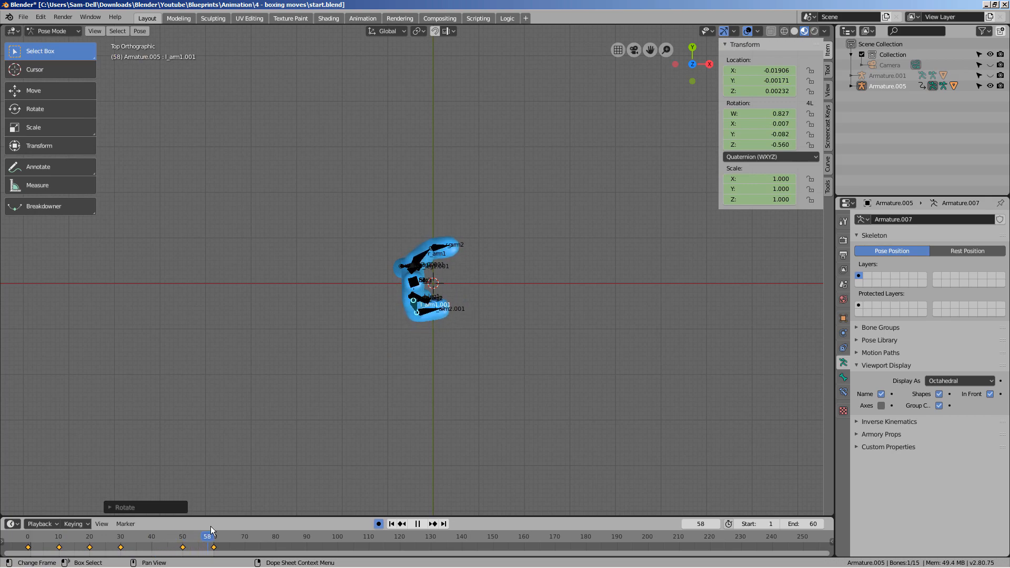
pyautogui.press('Escape')
pyautogui.moveTo(383, 343); pyautogui.dragTo(367, 322, button='middle')
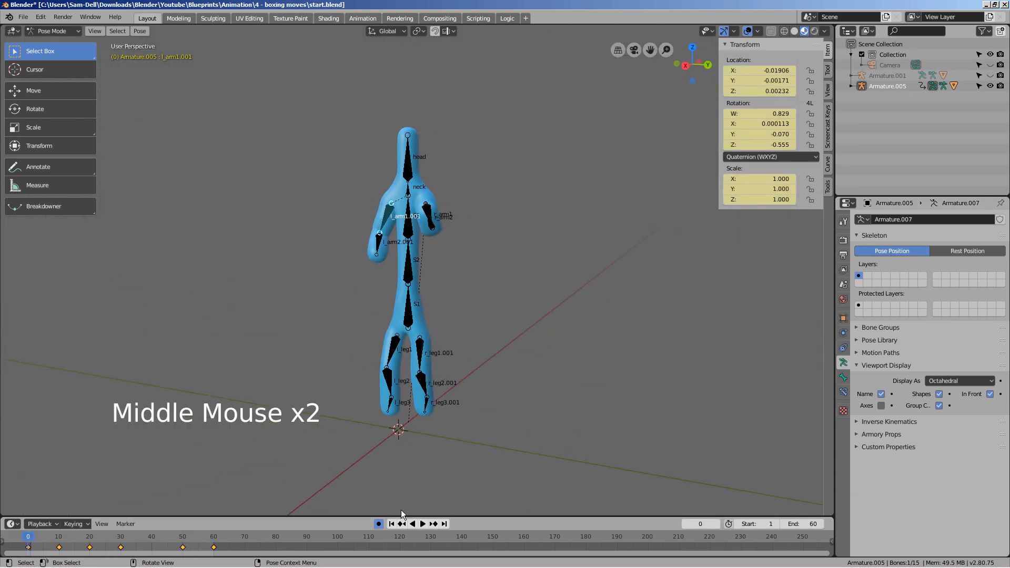
pyautogui.click(392, 524)
pyautogui.click(425, 524)
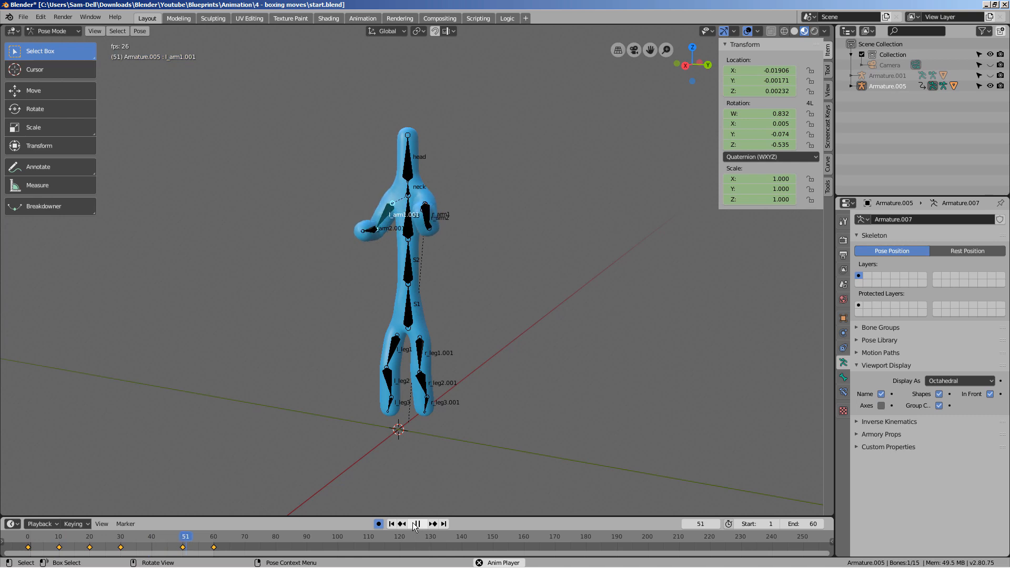
pyautogui.click(417, 524)
# Examine the raised arms up close from several angles at frame 14.
pyautogui.scroll(2, 365, 219)
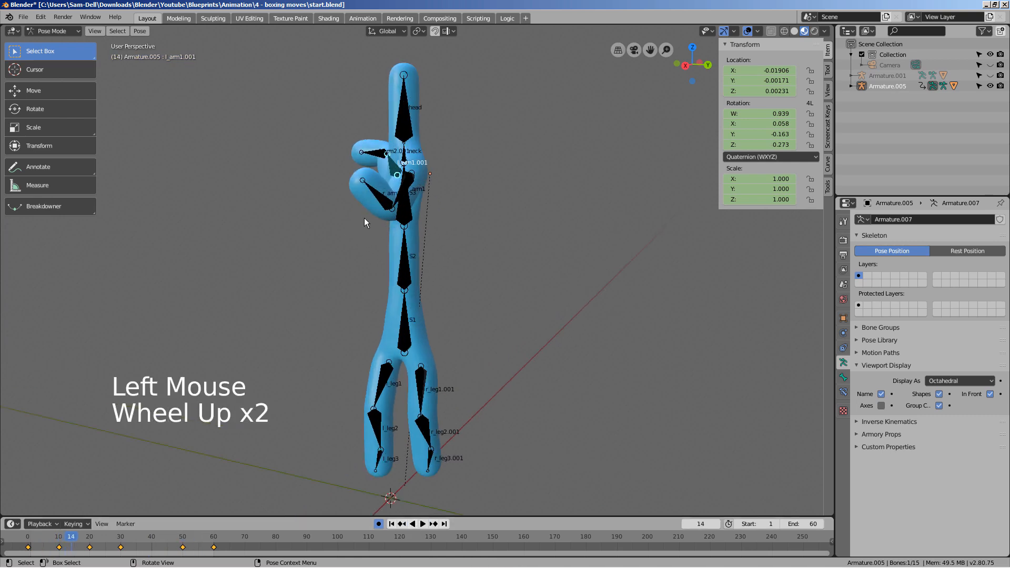
pyautogui.moveTo(365, 219); pyautogui.dragTo(473, 223, button='middle')
pyautogui.scroll(3, 472, 223)
pyautogui.keyDown('shift'); pyautogui.moveTo(418, 192); pyautogui.dragTo(263, 211, button='middle'); pyautogui.keyUp('shift')
pyautogui.scroll(2, 381, 340)
pyautogui.click(73, 30)
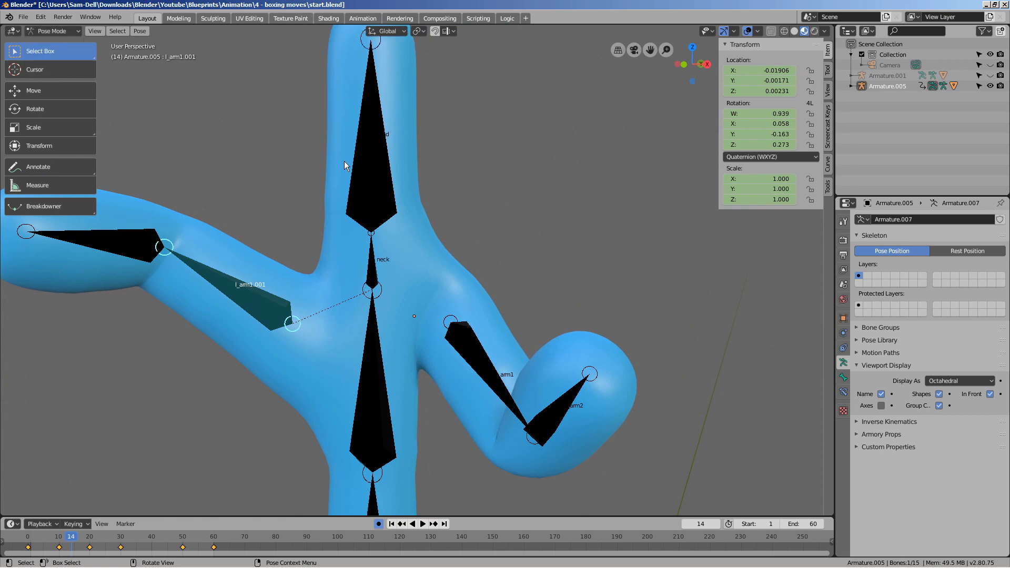
pyautogui.scroll(-4, 305, 365)
pyautogui.moveTo(306, 364); pyautogui.dragTo(492, 360, button='middle')
# At frame 10, rotate the l_arm1.001 bone downward to lower the left arm.
pyautogui.click(530, 260)
pyautogui.click(507, 275)
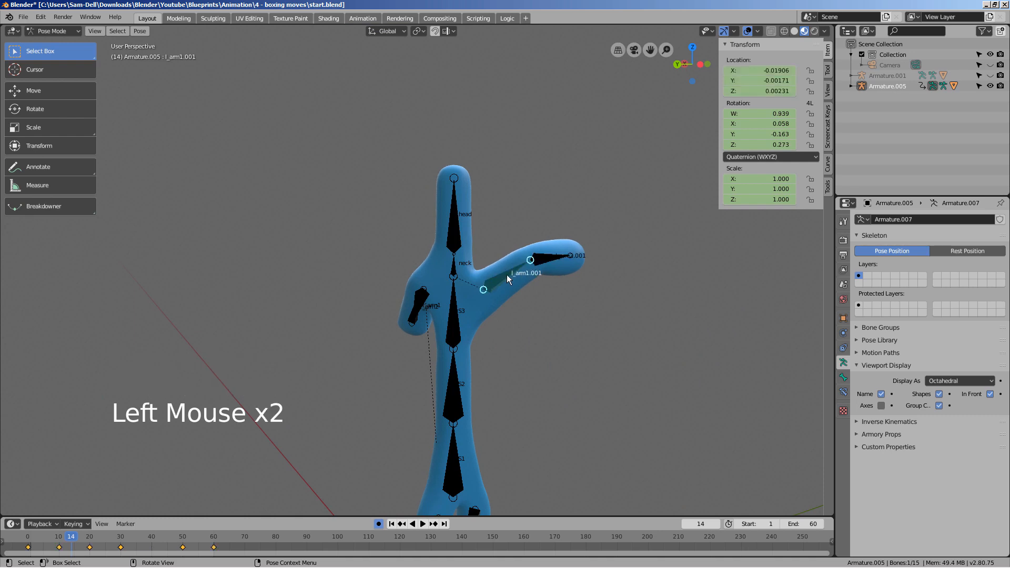
pyautogui.click(62, 537)
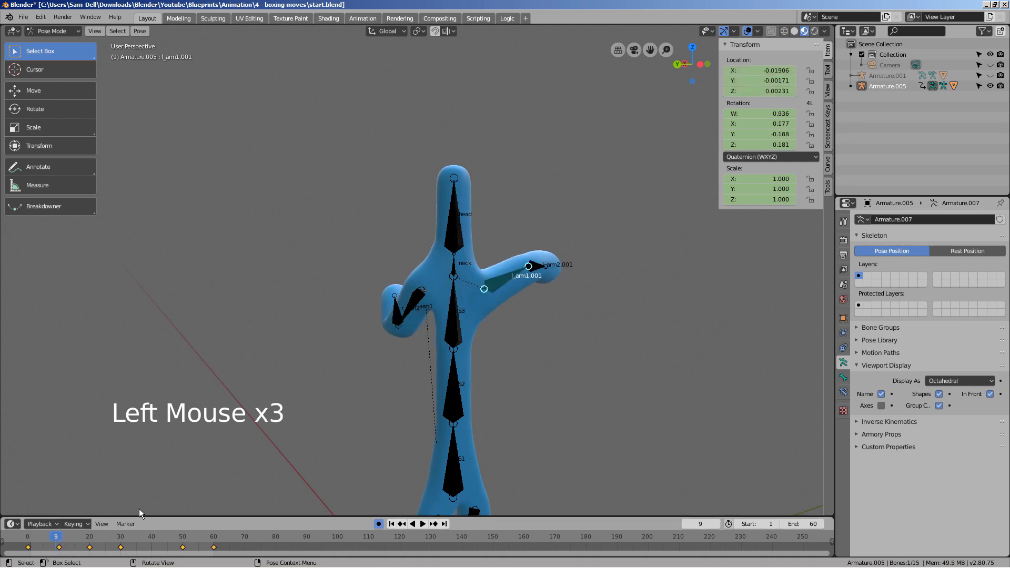
pyautogui.click(62, 536)
pyautogui.click(59, 538)
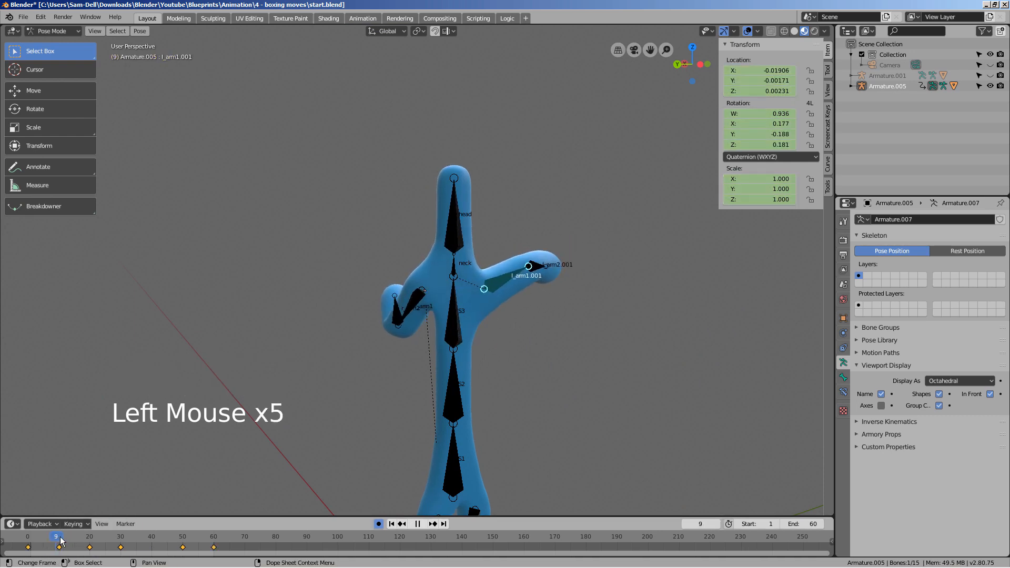
pyautogui.click(502, 279)
pyautogui.press('r')
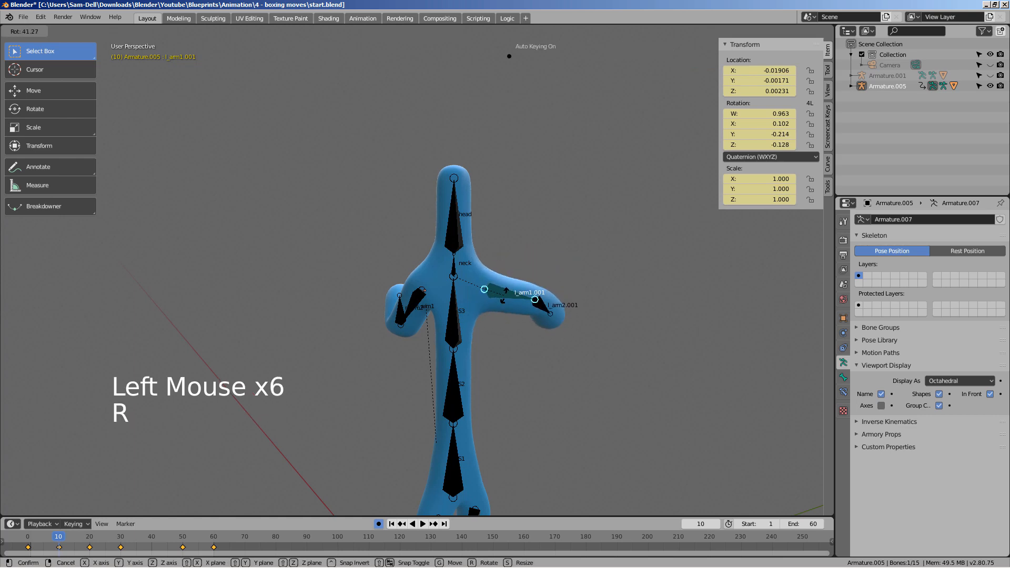
pyautogui.click(521, 295)
# At frame 30, rotate the l_arm1.001 bone downward so the left arm extends slightly below shoulder height.
pyautogui.moveTo(60, 538); pyautogui.dragTo(120, 543)
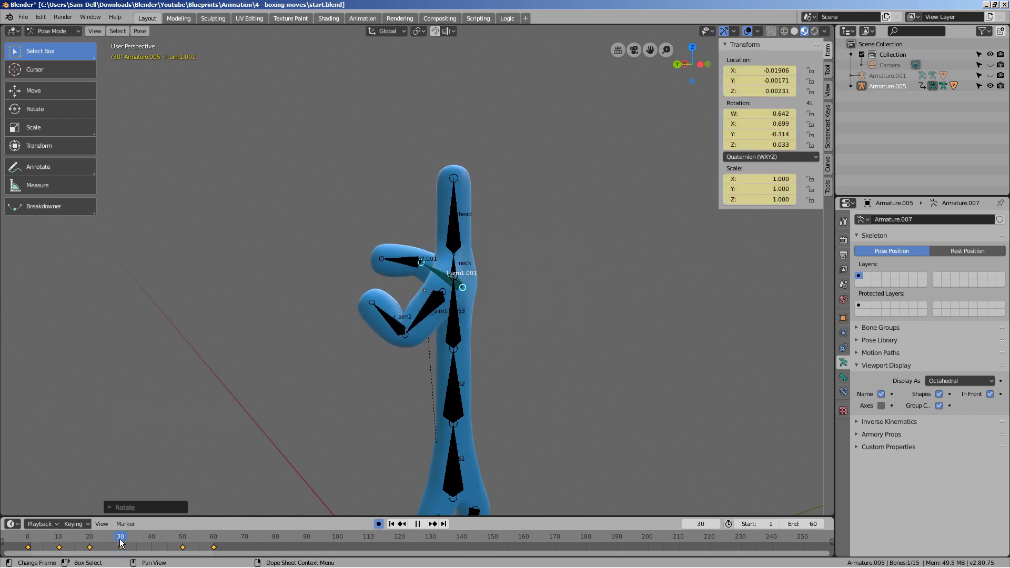
pyautogui.moveTo(422, 419); pyautogui.dragTo(505, 323, button='middle')
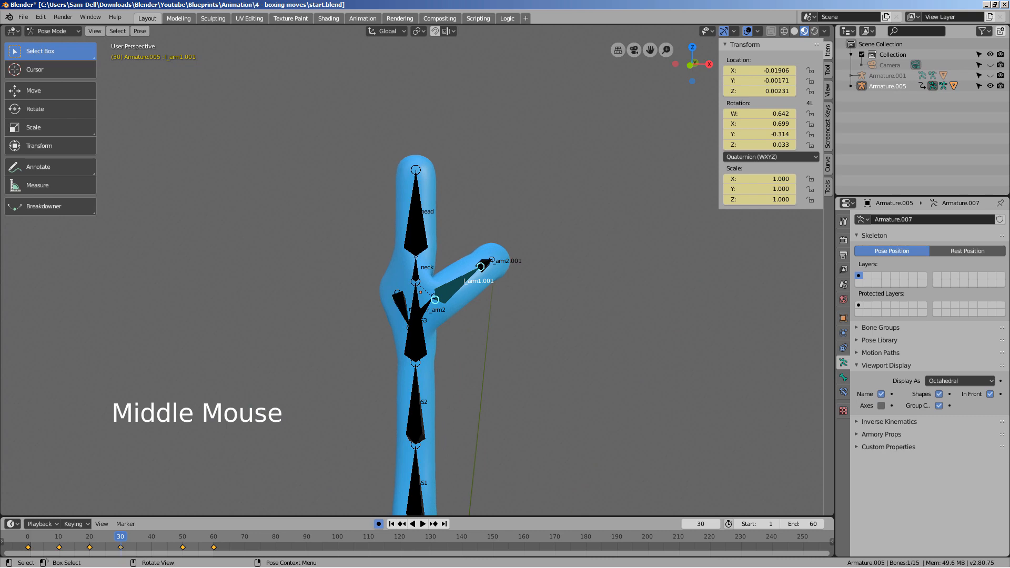
pyautogui.press('r')
pyautogui.click(496, 355)
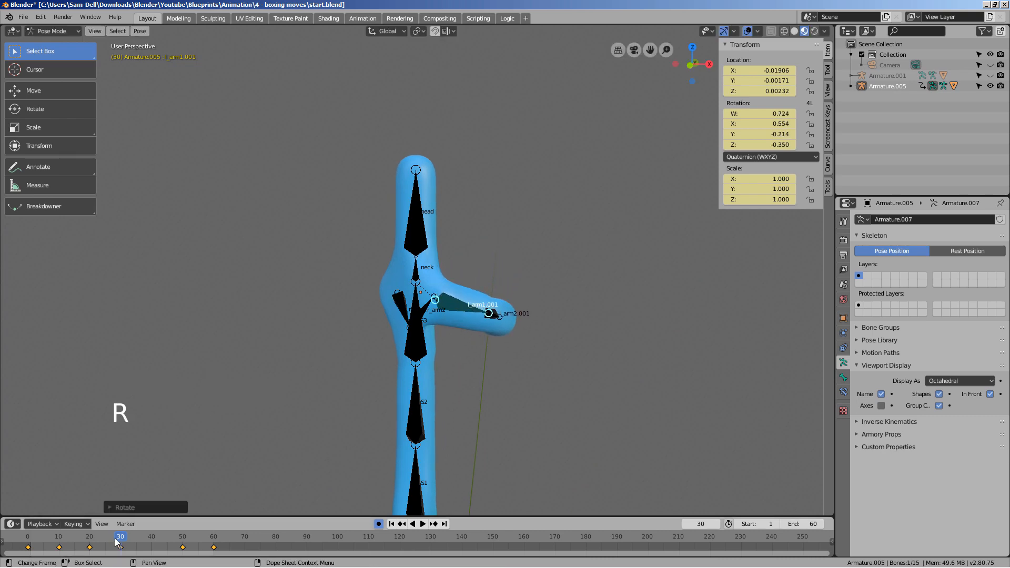
# Scrub the punch animation through to frame 60 to check the arm motion and return to frame 0.
pyautogui.moveTo(116, 542); pyautogui.dragTo(171, 538)
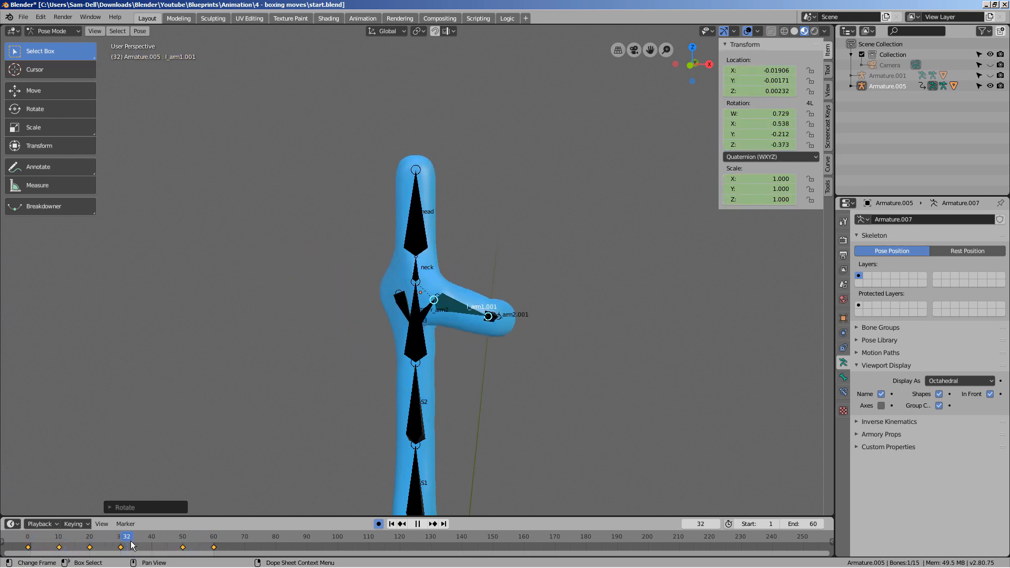
pyautogui.moveTo(130, 542); pyautogui.dragTo(214, 537)
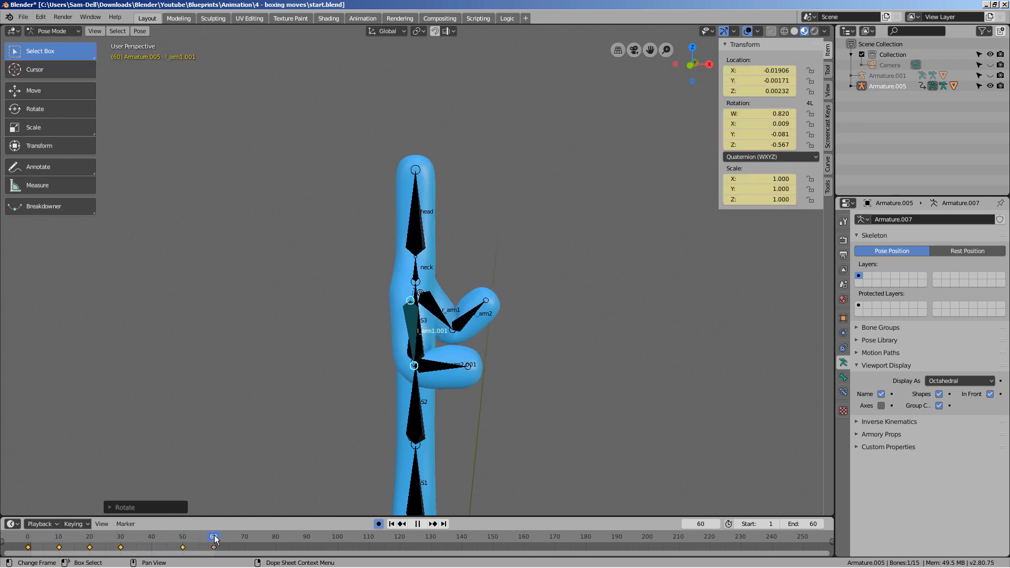
pyautogui.press('Escape')
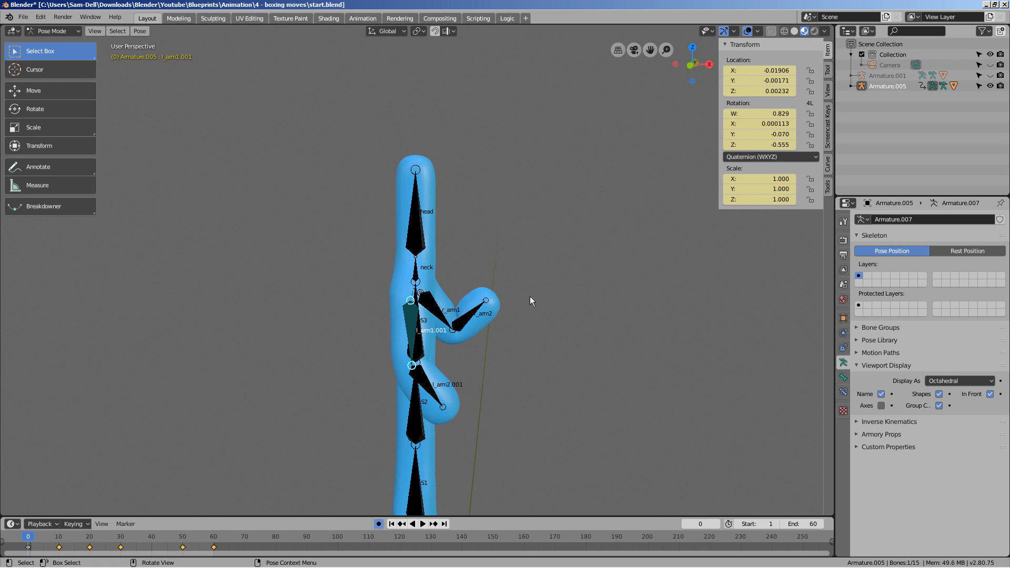
pyautogui.moveTo(531, 297); pyautogui.dragTo(453, 292, button='middle')
# Open the Animation workspace and rename the Armature.005Action action to "spinning punch".
pyautogui.click(364, 18)
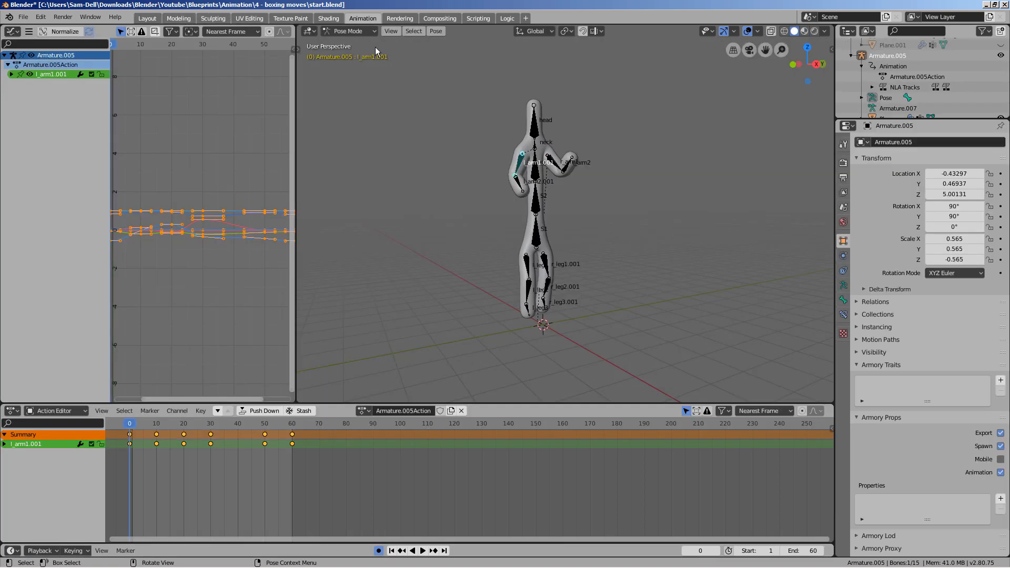
pyautogui.click(366, 409)
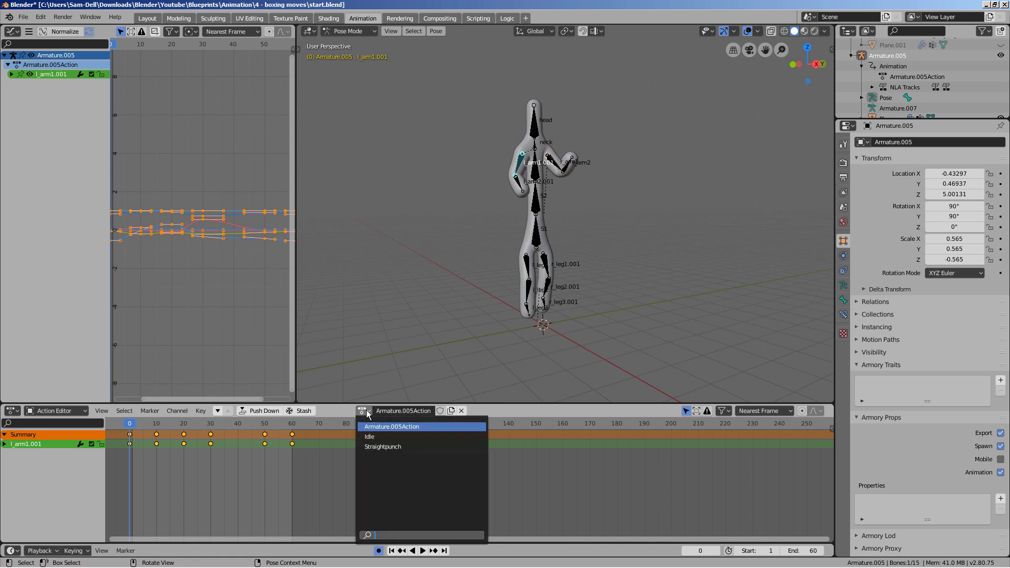
pyautogui.click(367, 411)
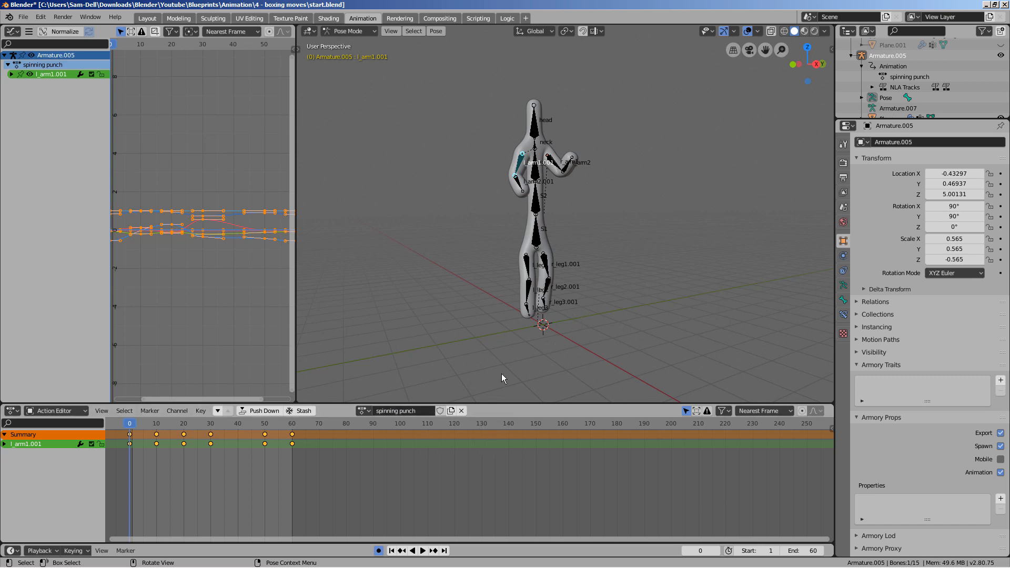
# Switch the armature to the Idle action and select the S2 bone to inspect its keyframes.
pyautogui.click(363, 411)
pyautogui.click(368, 427)
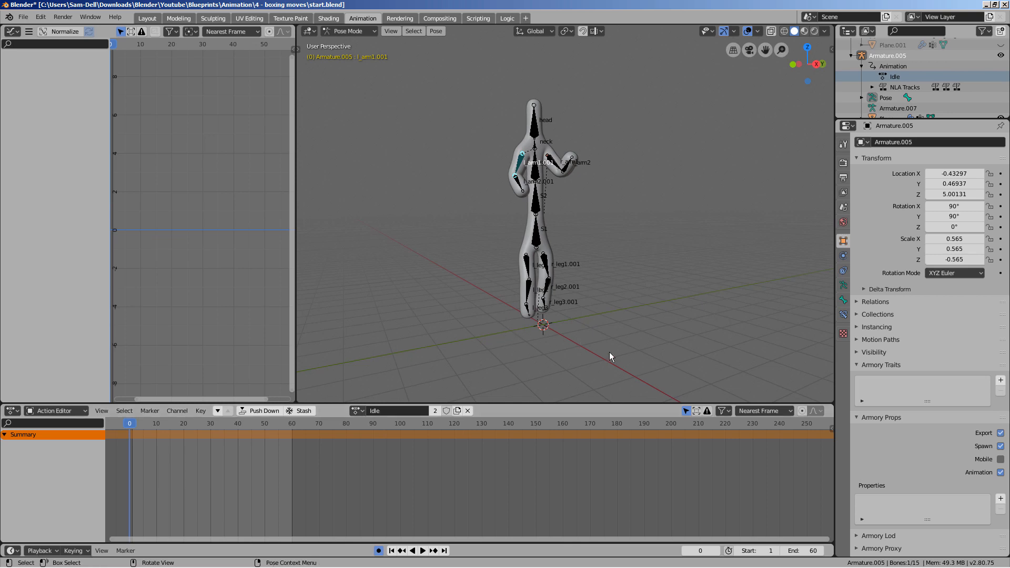
pyautogui.click(541, 190)
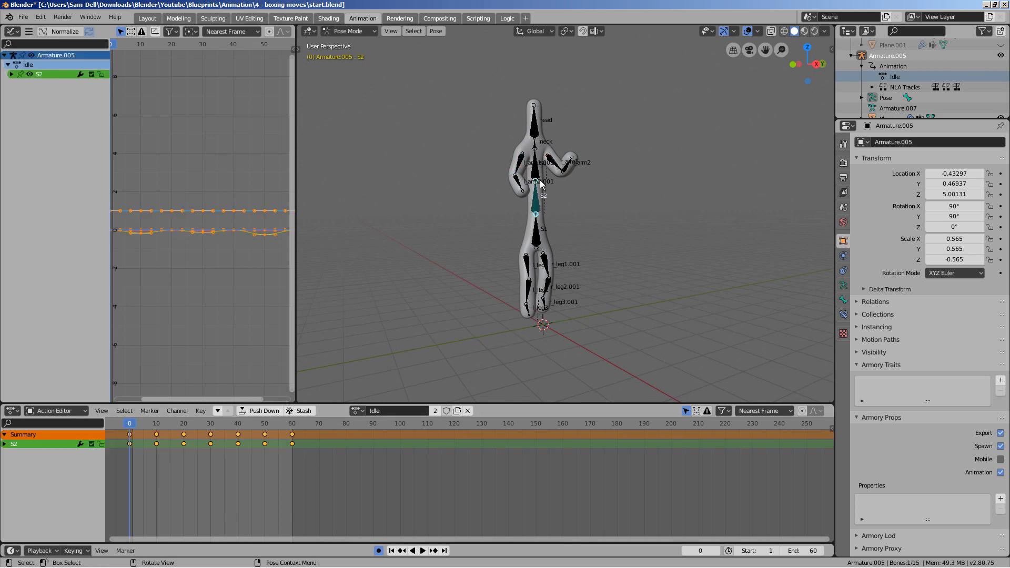
pyautogui.click(626, 218)
# Switch the armature back to the spinning punch action, select the l_arm1.001 bone and play the animation.
pyautogui.click(360, 414)
pyautogui.click(363, 434)
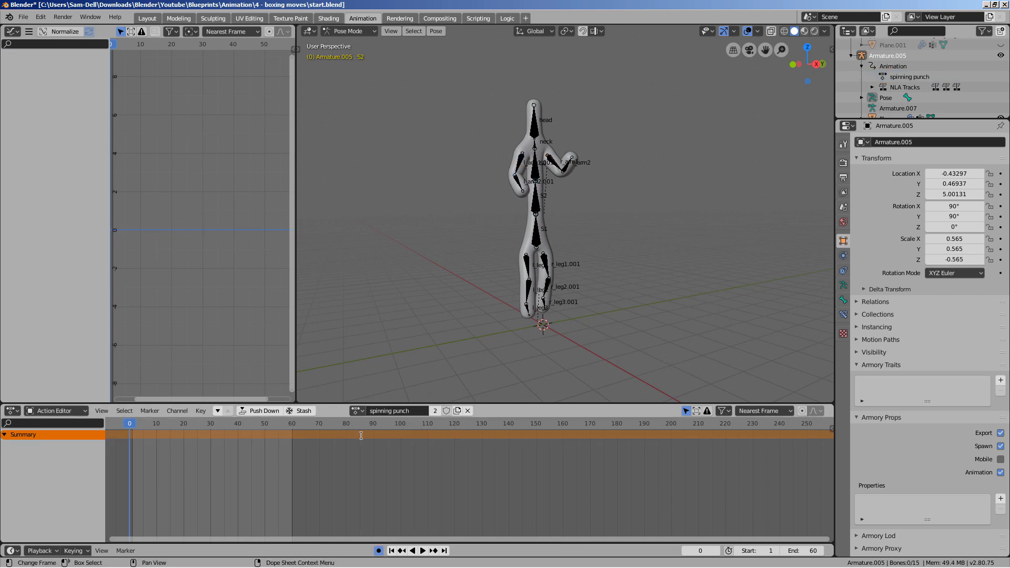
pyautogui.click(521, 163)
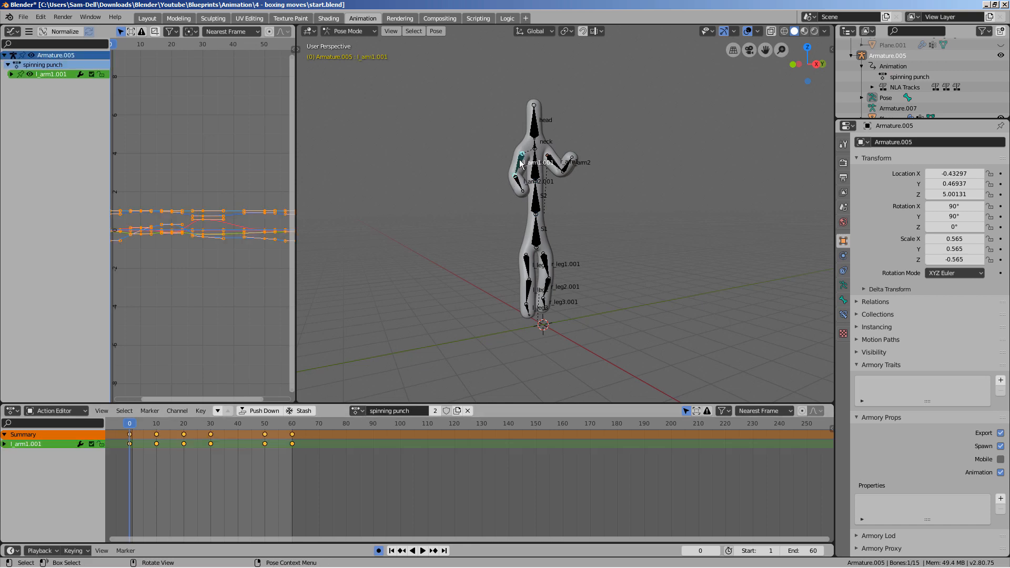
pyautogui.click(423, 551)
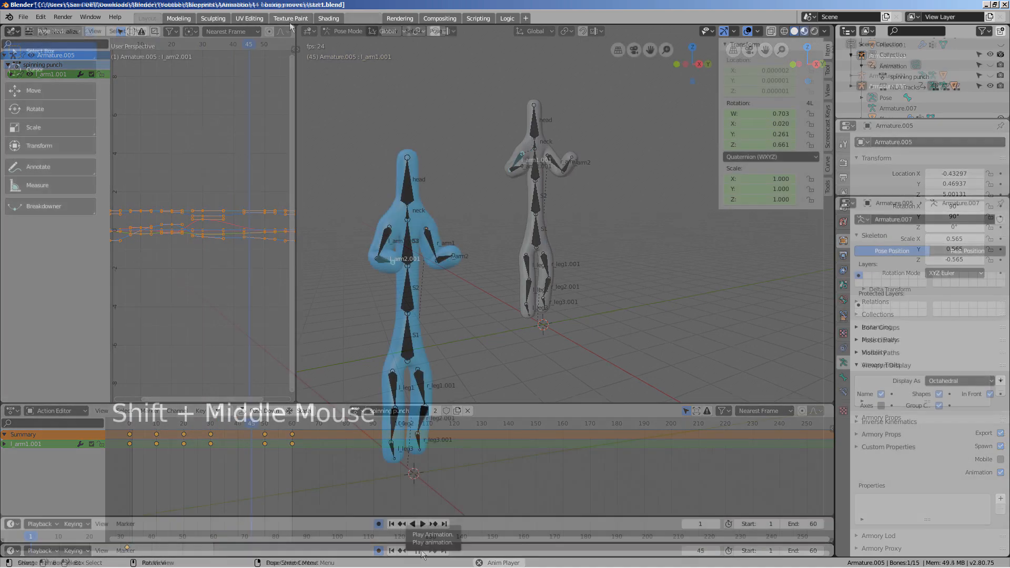
# Open the Logic workspace and create a new logic node tree.
pyautogui.click(506, 18)
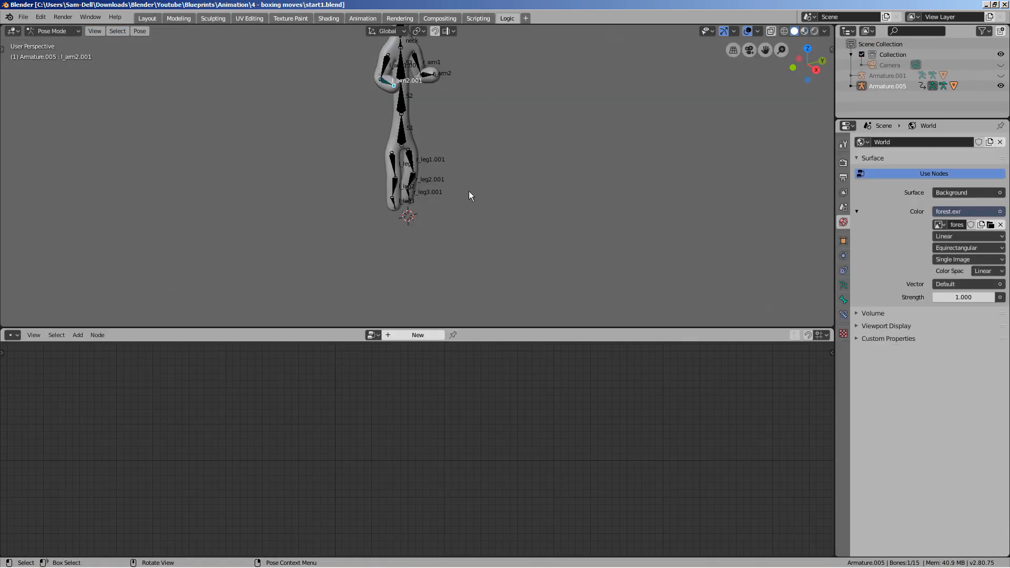
pyautogui.keyDown('shift'); pyautogui.moveTo(469, 191); pyautogui.dragTo(466, 276, button='middle'); pyautogui.keyUp('shift')
pyautogui.hotkey('shift', 'a')
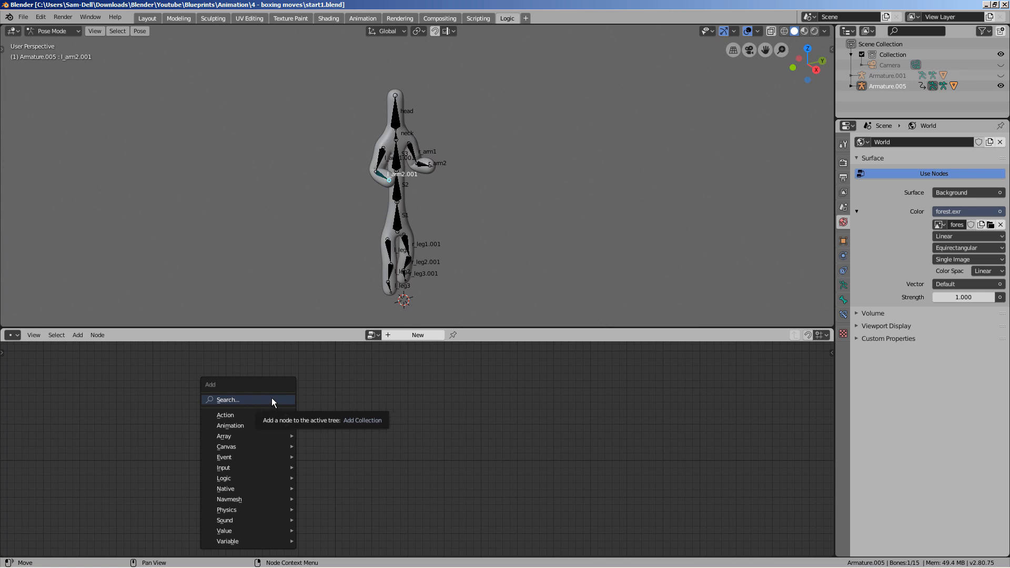
pyautogui.click(400, 335)
# Add a Keyboard node to the node tree and set its key to 1.
pyautogui.hotkey('shift', 'a')
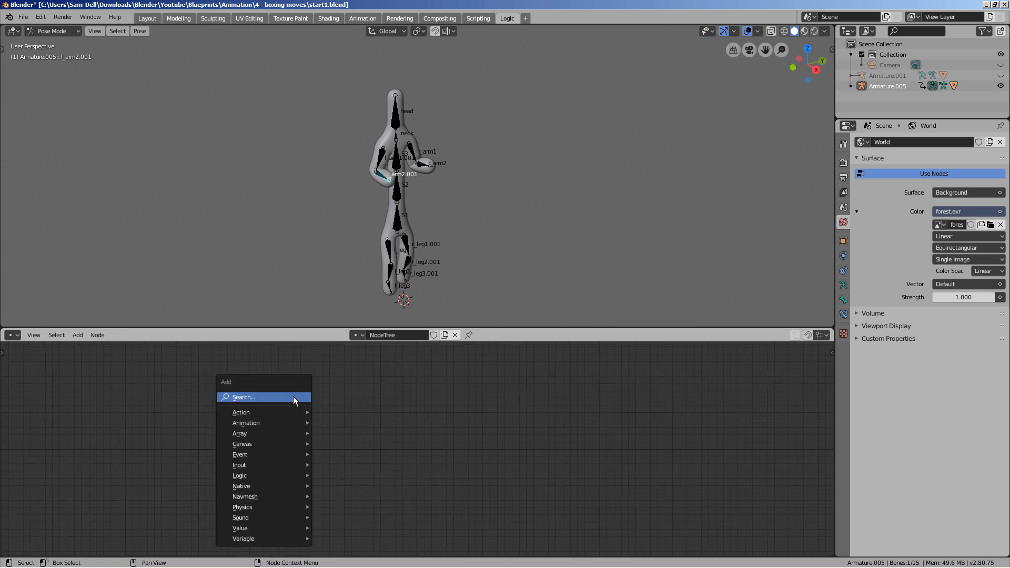
pyautogui.click(293, 396)
pyautogui.write('key')
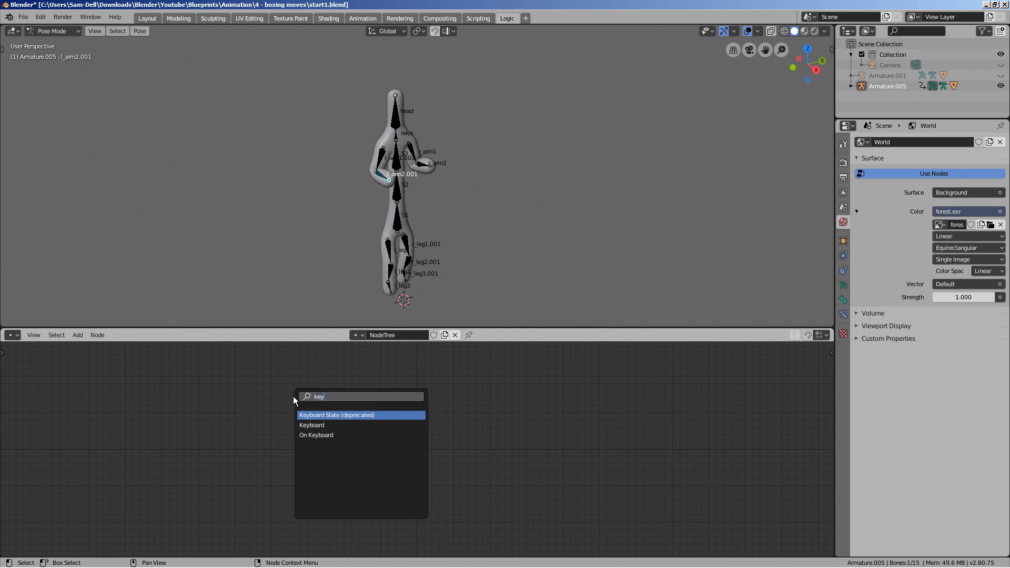
pyautogui.click(311, 426)
pyautogui.click(203, 384)
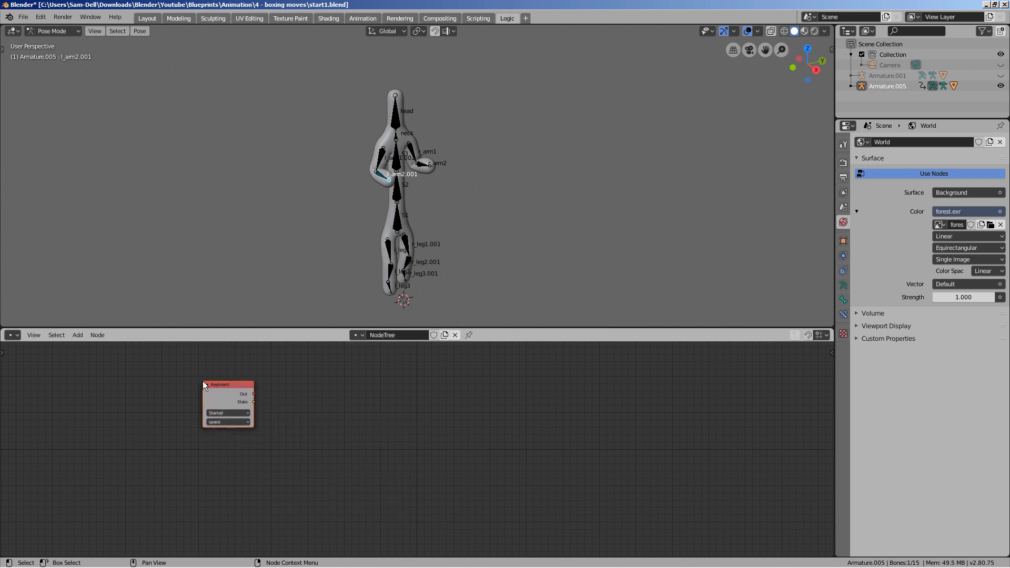
pyautogui.click(230, 423)
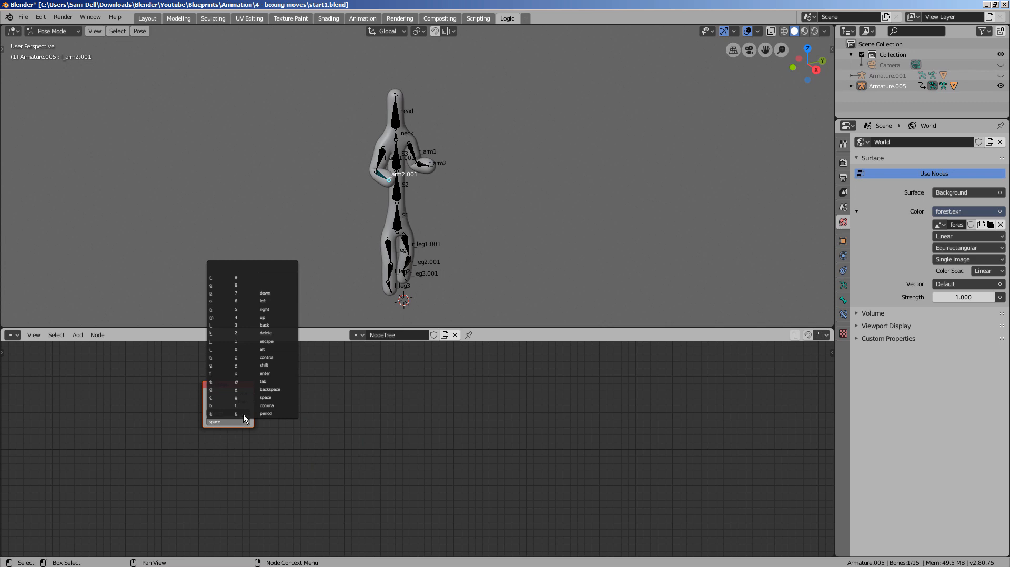
pyautogui.click(246, 343)
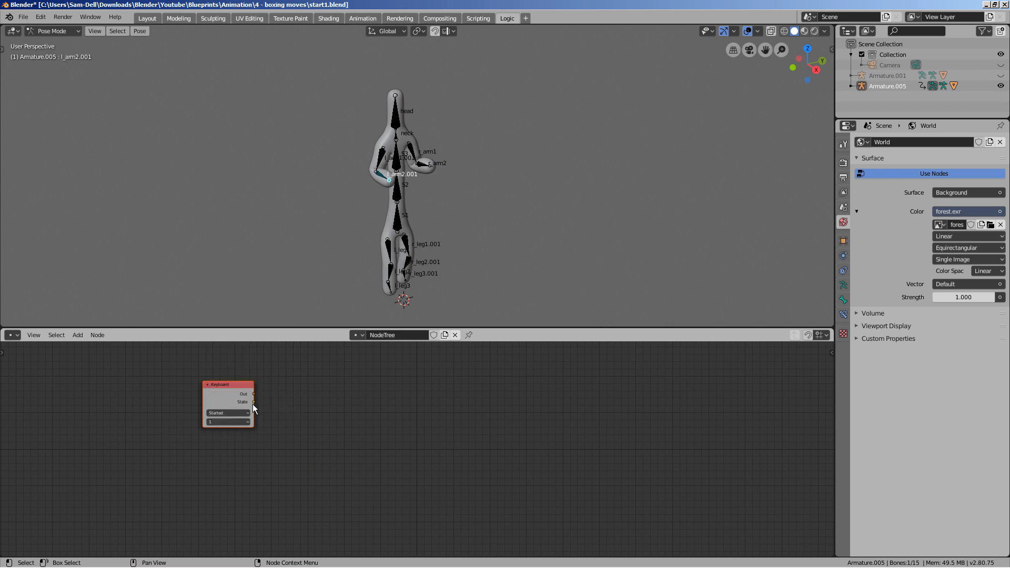
# Add a Play Action node beside the Keyboard node and connect the Keyboard's Out to its In.
pyautogui.scroll(3, 254, 404)
pyautogui.moveTo(255, 408); pyautogui.dragTo(273, 444, button='middle')
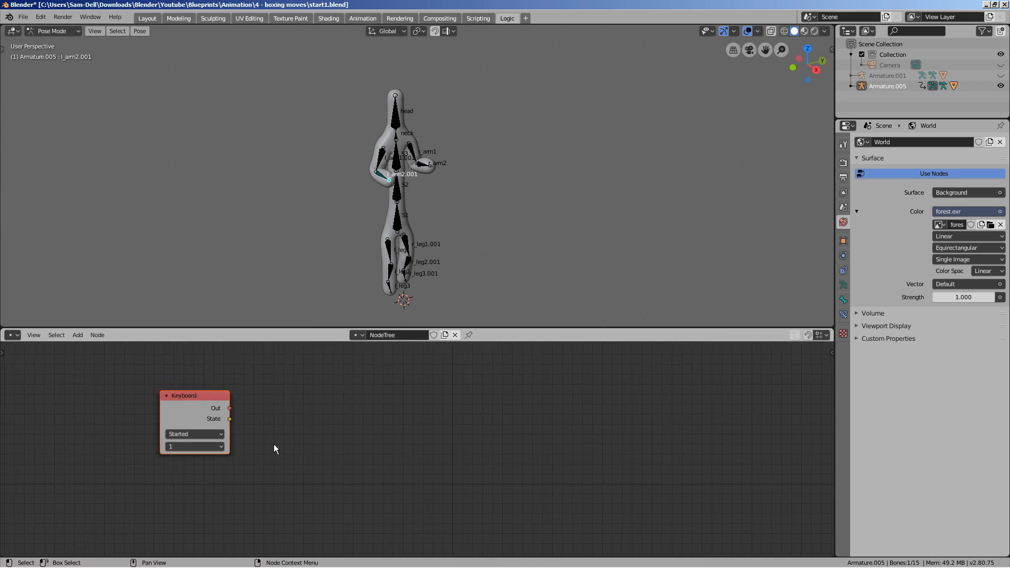
pyautogui.scroll(2, 274, 444)
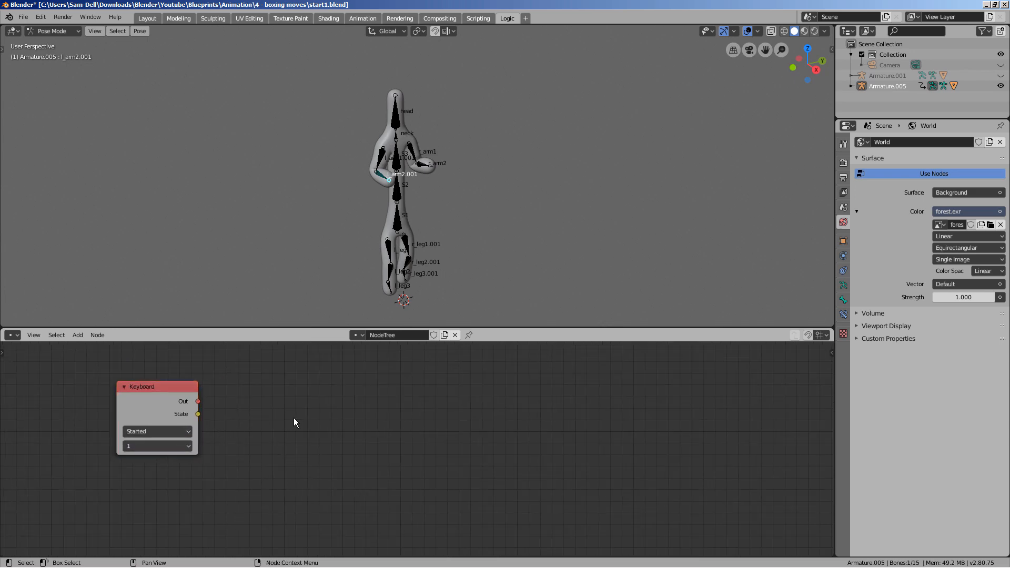
pyautogui.hotkey('shift', 'a')
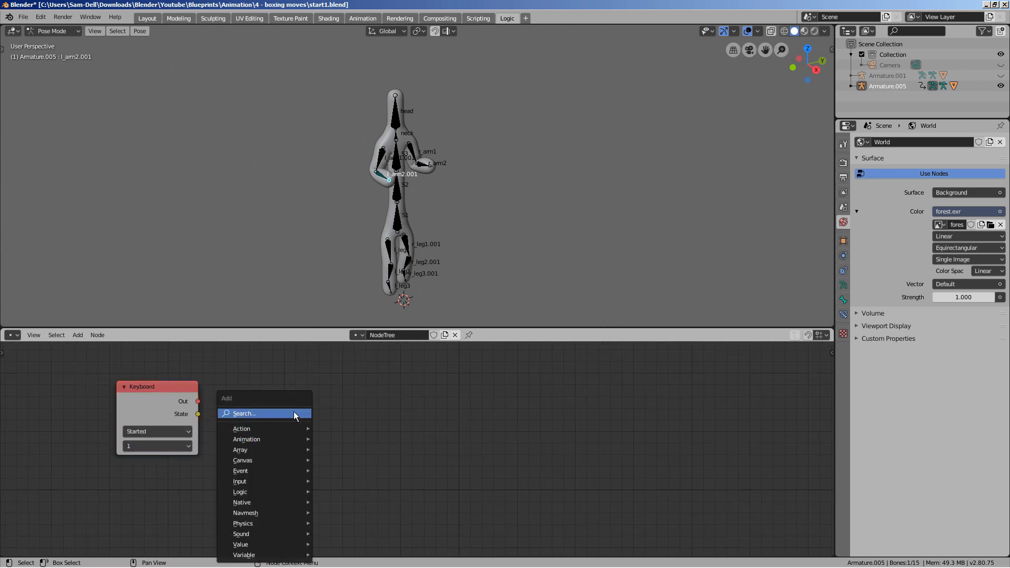
pyautogui.click(294, 412)
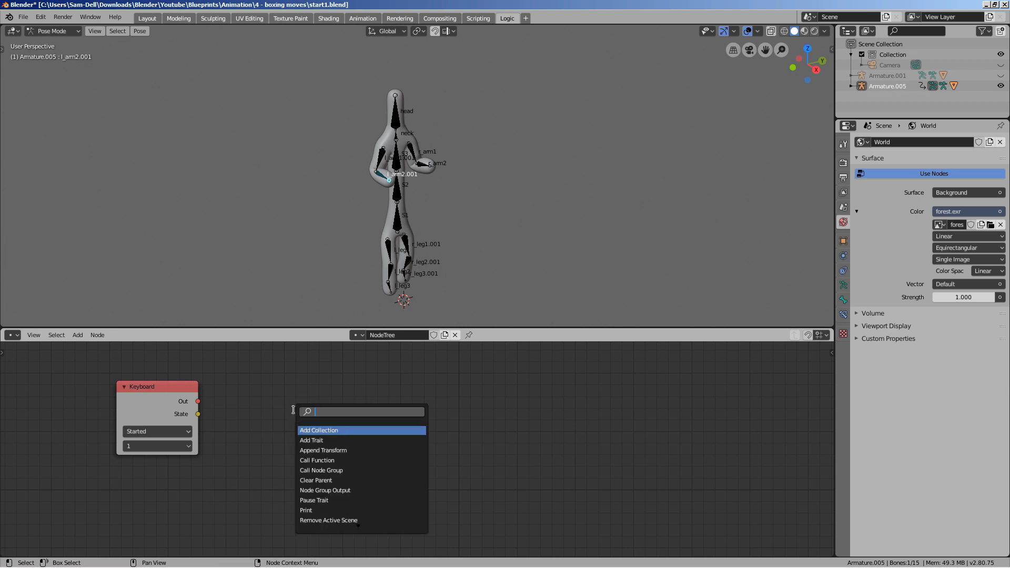
pyautogui.write('play')
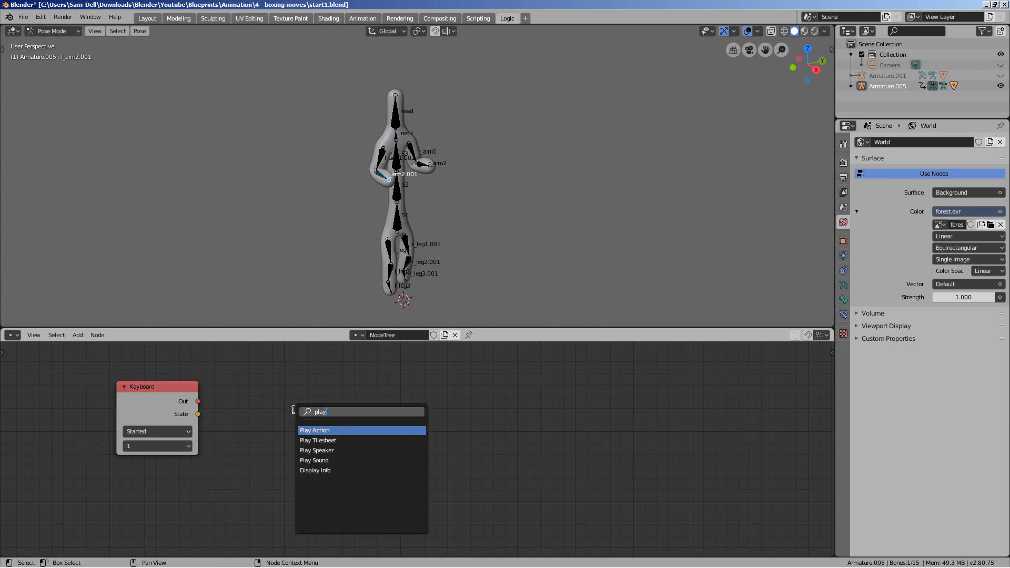
pyautogui.click(315, 429)
pyautogui.click(244, 378)
pyautogui.moveTo(197, 402); pyautogui.dragTo(252, 431)
# Set the Play Action node's action to Idle and align the Keyboard node level with it.
pyautogui.click(263, 438)
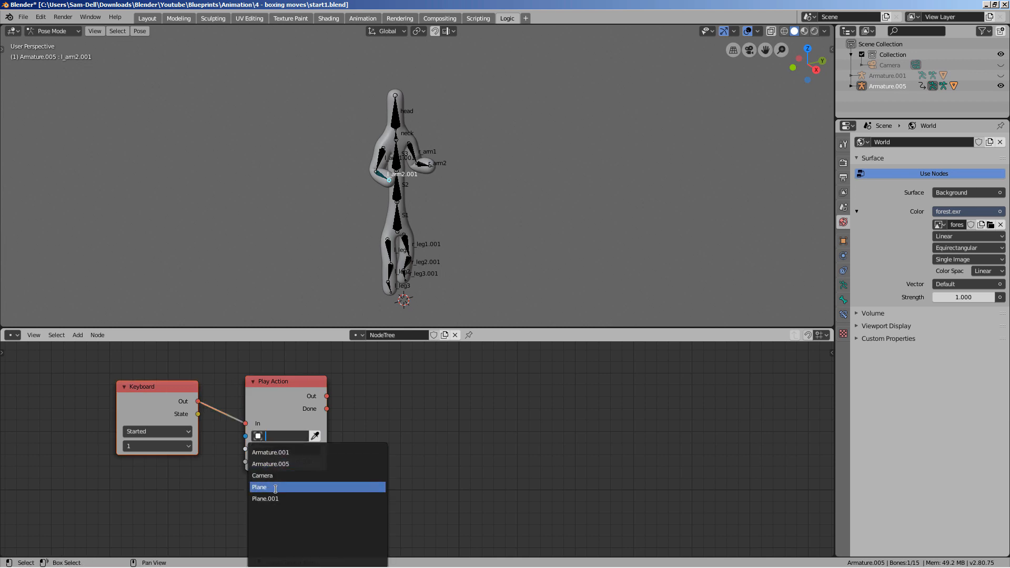
pyautogui.click(263, 453)
pyautogui.click(259, 448)
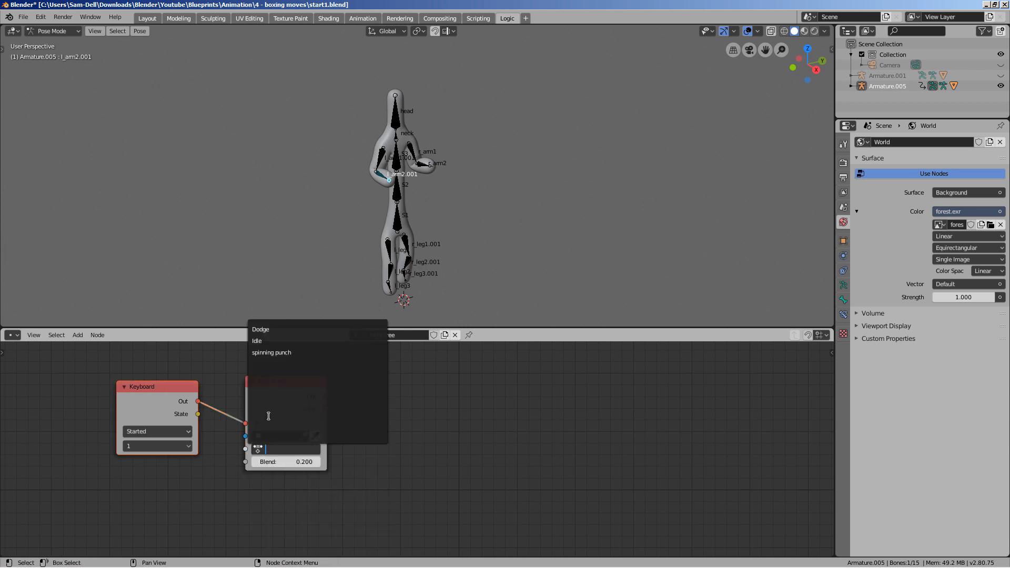
pyautogui.click(260, 341)
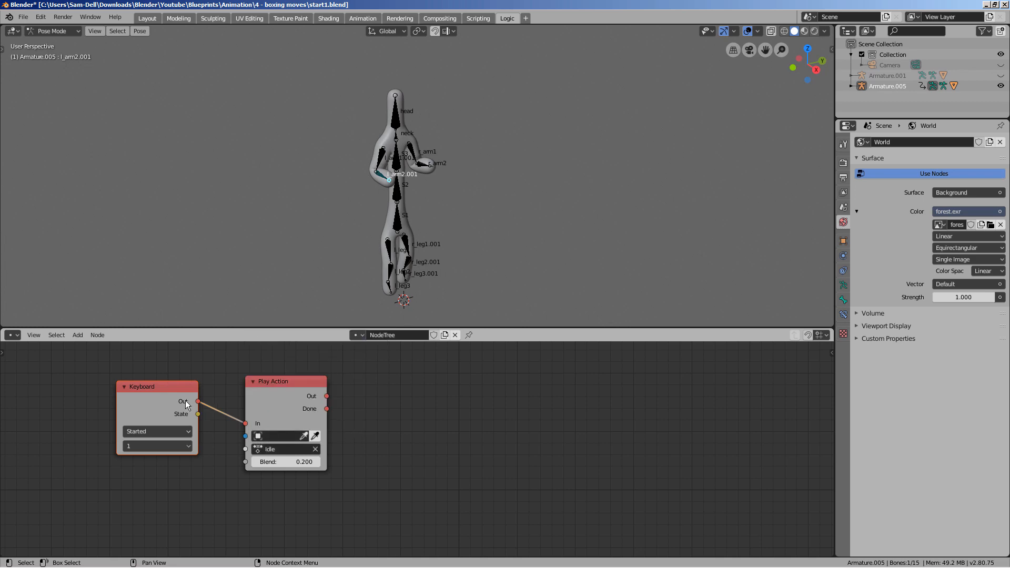
pyautogui.moveTo(163, 389); pyautogui.dragTo(175, 383)
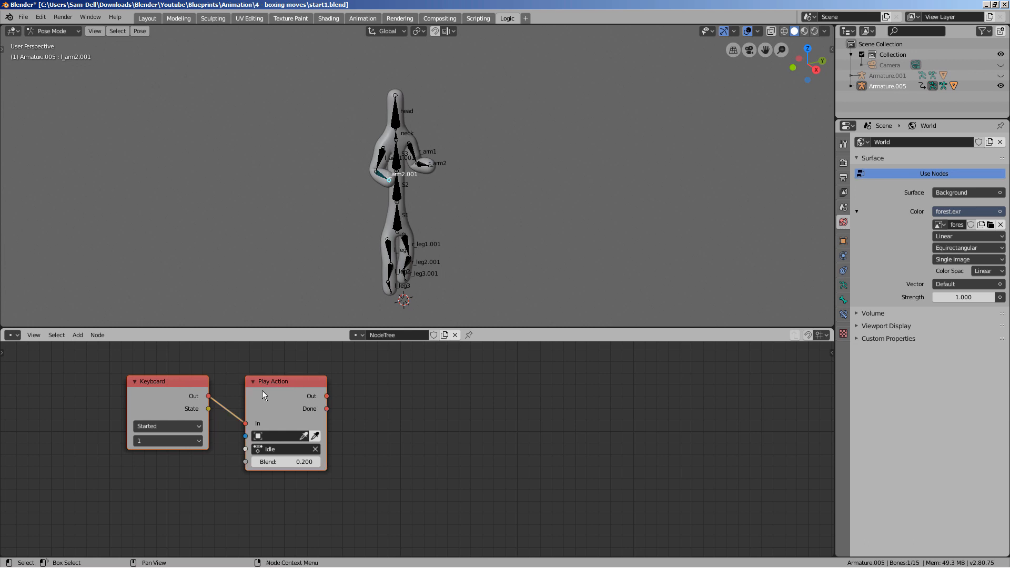
# Duplicate the linked Keyboard and Play Action pair twice, placing the copies in a row beside the original.
pyautogui.hotkey('shift', 'd')
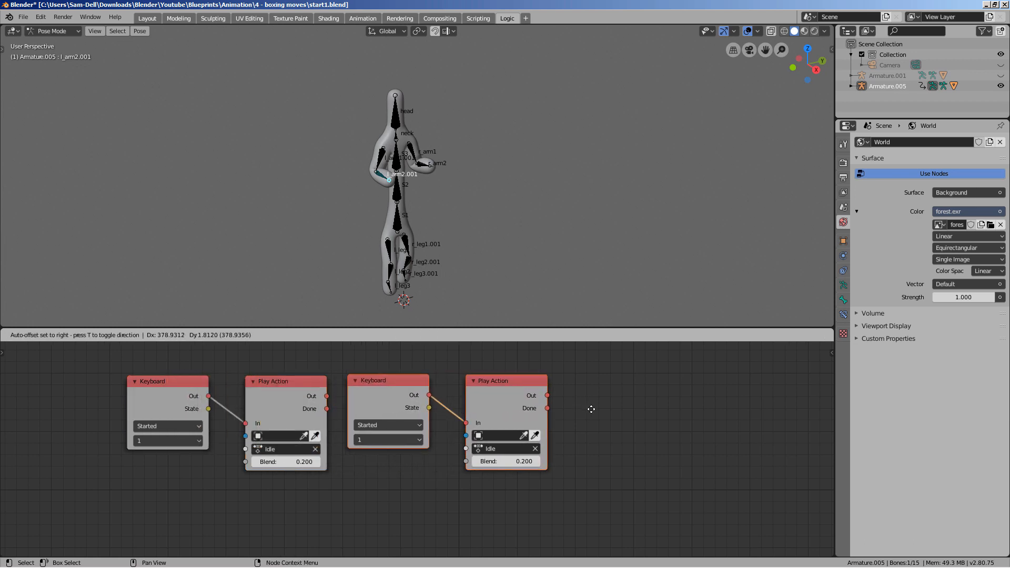
pyautogui.click(593, 409)
pyautogui.hotkey('shift', 'd')
pyautogui.click(821, 409)
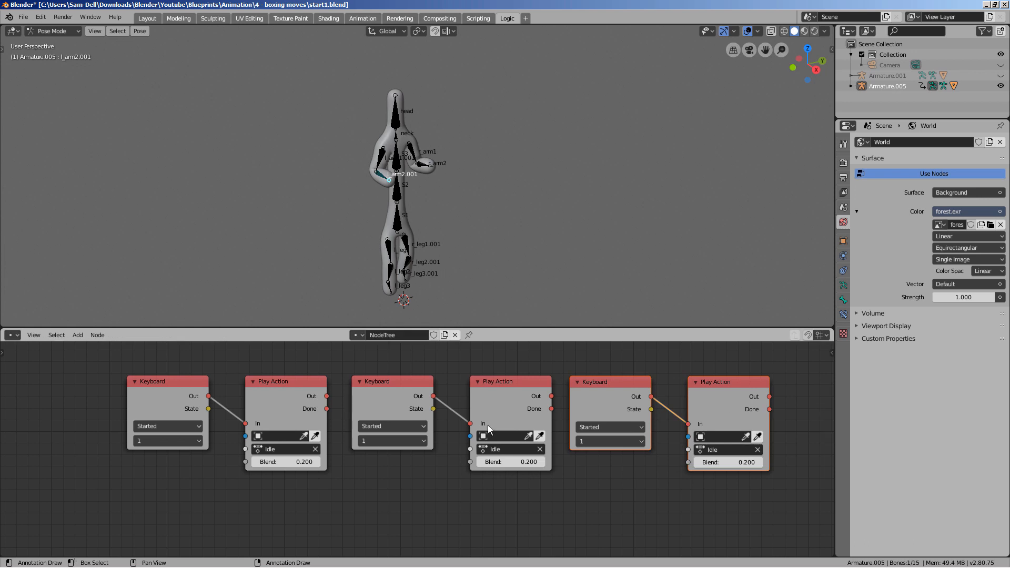
# Set the second pair's key to 2 and its action to spinning punch, and delete the third pair.
pyautogui.click(399, 440)
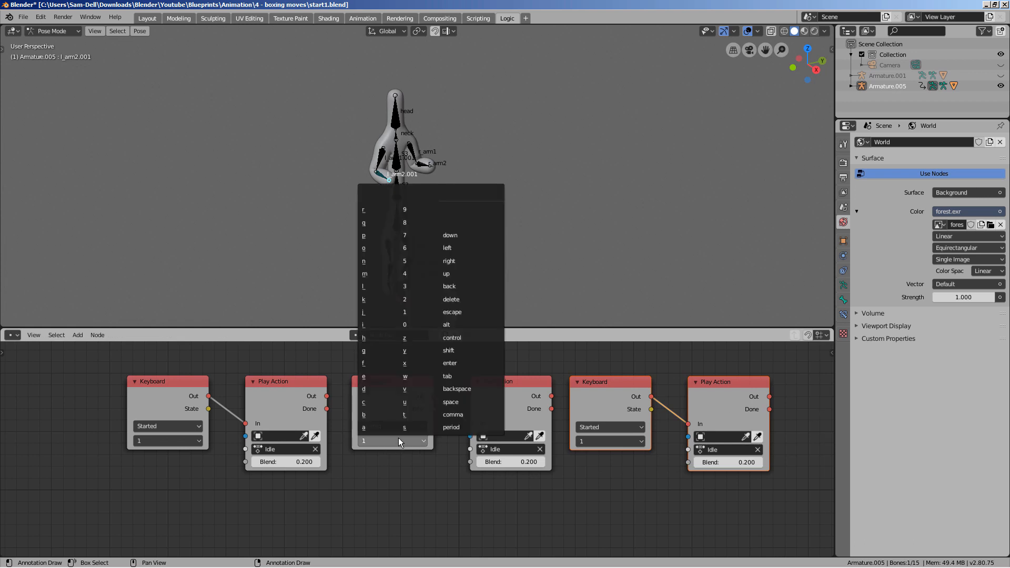
pyautogui.click(419, 295)
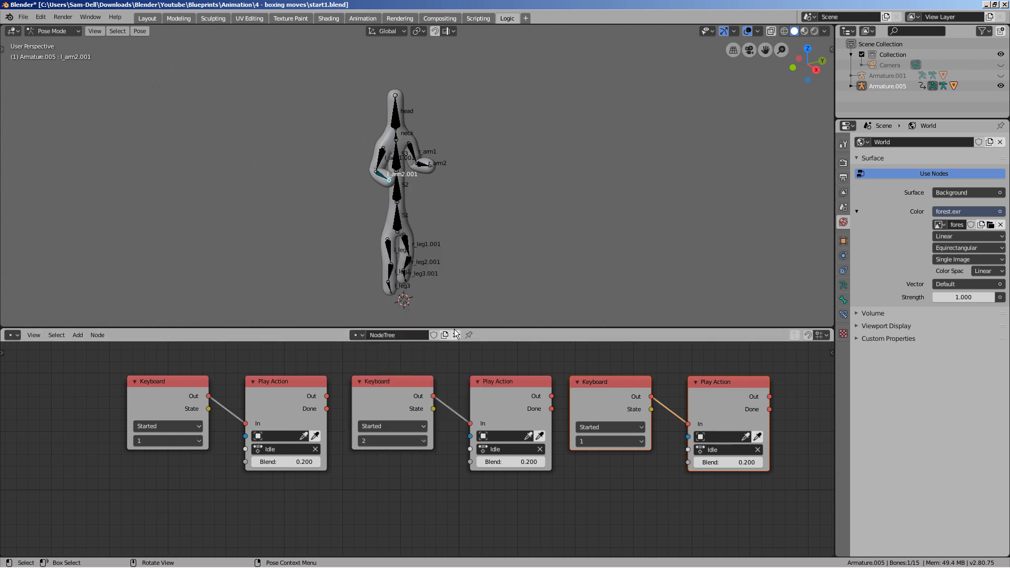
pyautogui.click(501, 449)
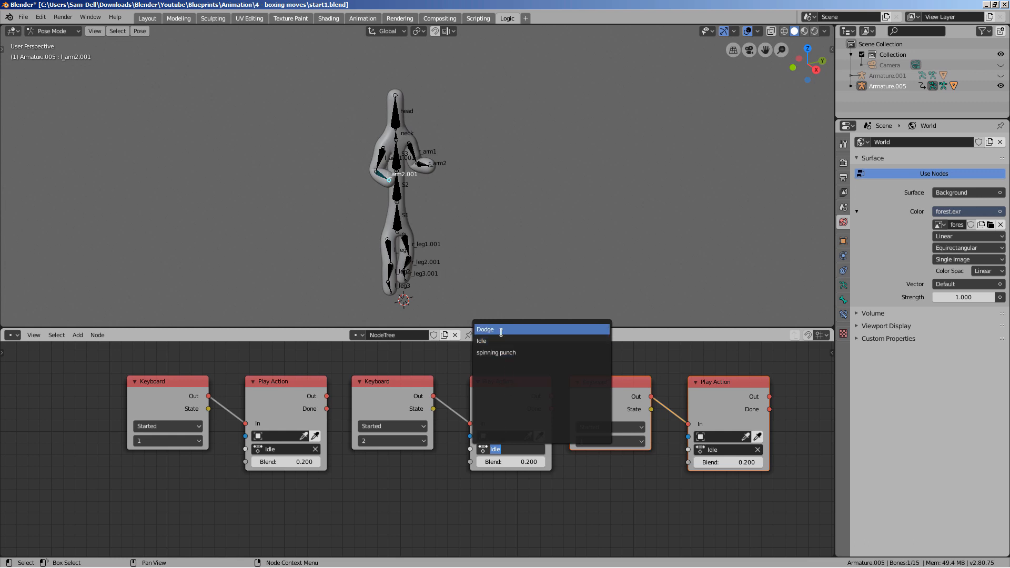
pyautogui.click(500, 352)
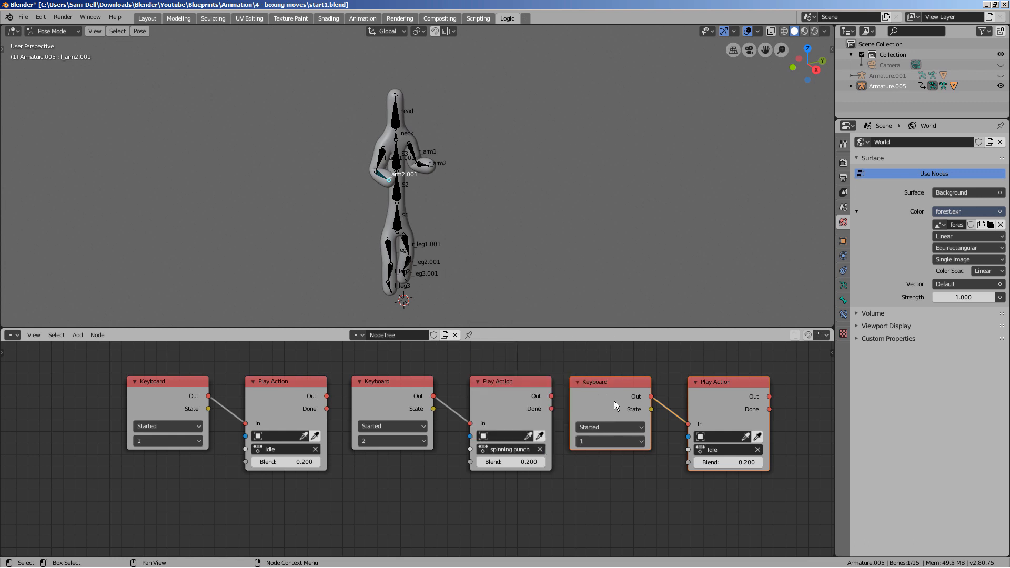
pyautogui.press('x')
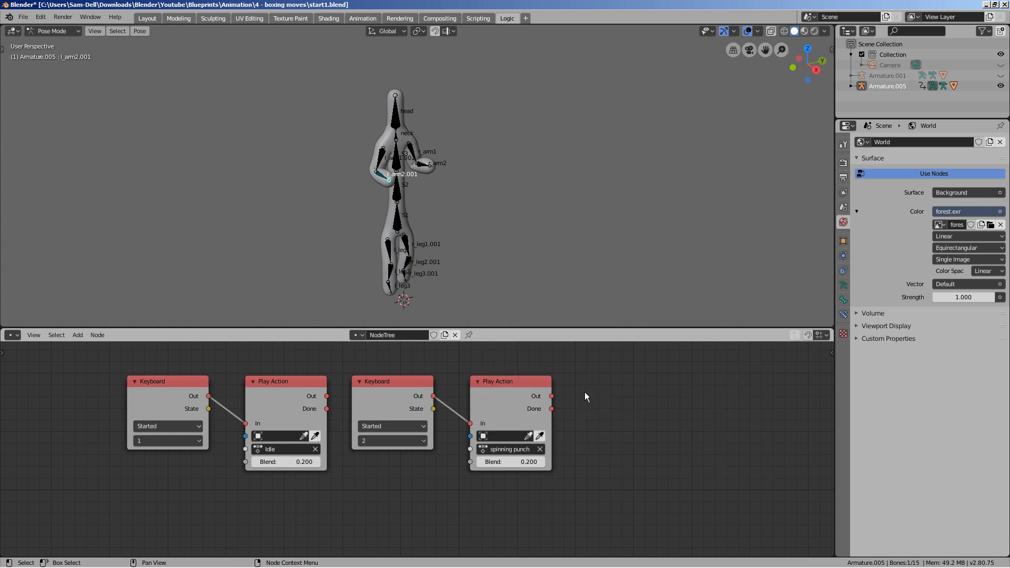
# Add an Armory trait of type Nodes to Armature.005 and assign NodeTree as its tree.
pyautogui.click(844, 241)
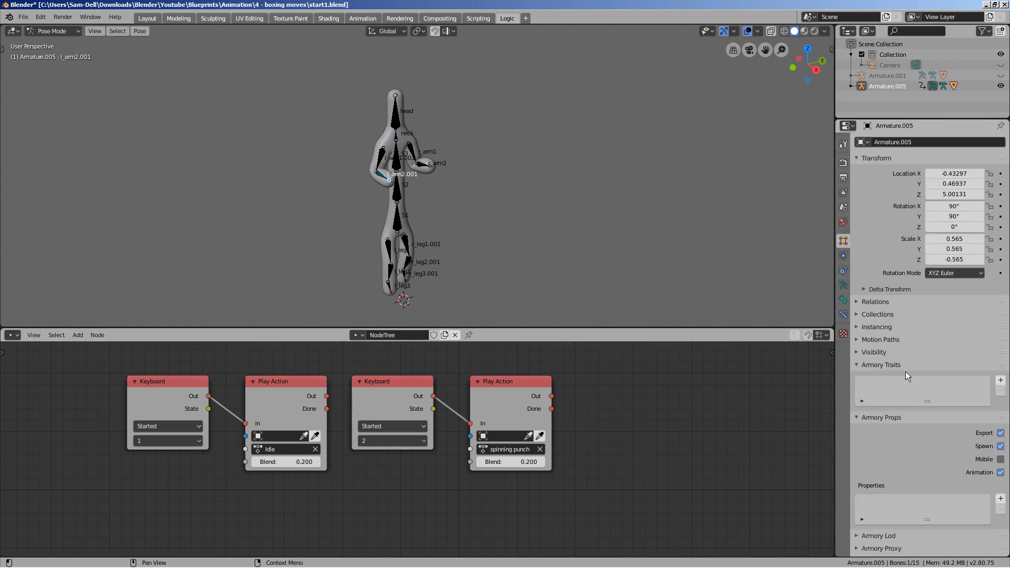
pyautogui.click(1001, 381)
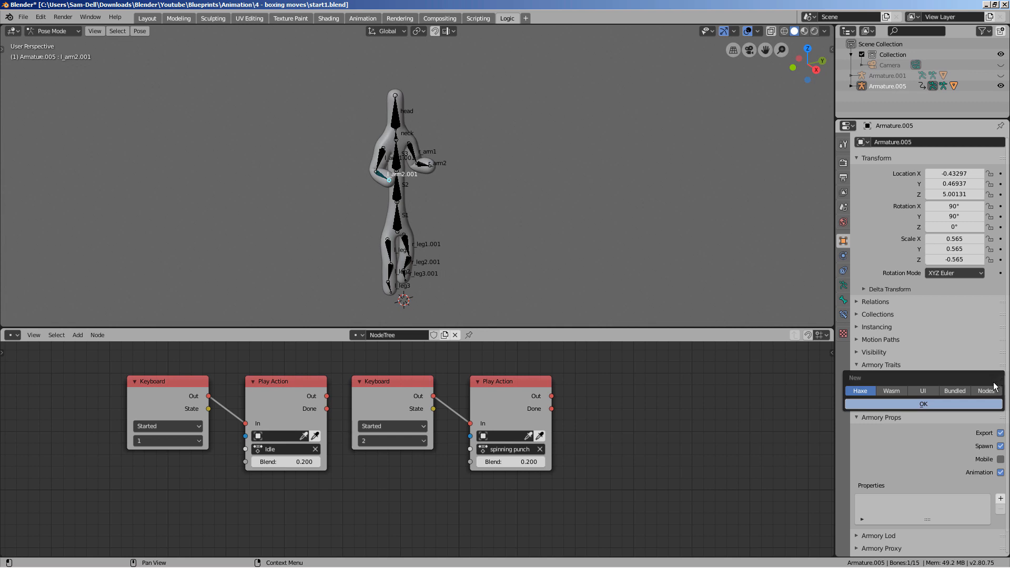
pyautogui.click(987, 392)
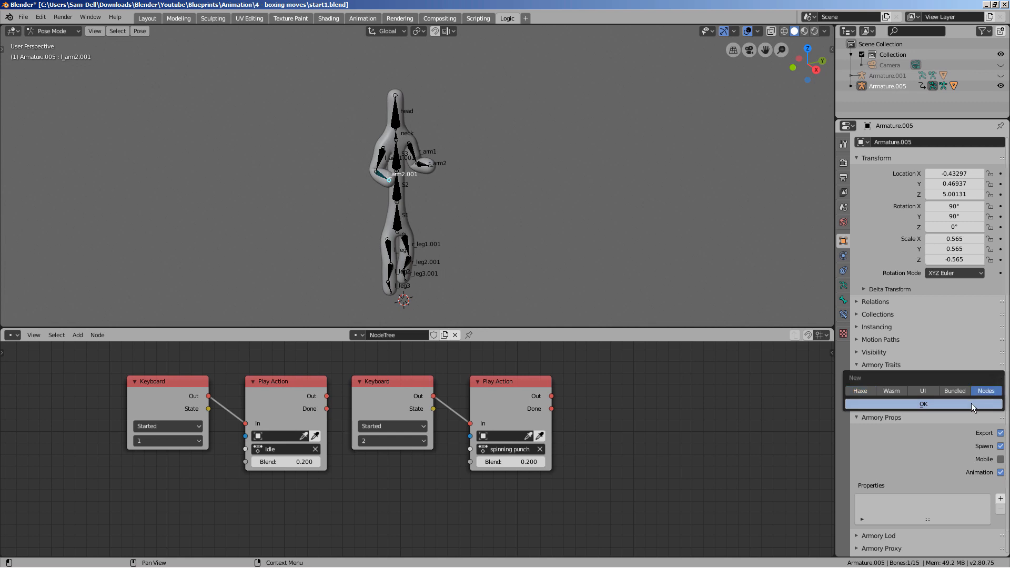
pyautogui.click(971, 403)
pyautogui.click(969, 414)
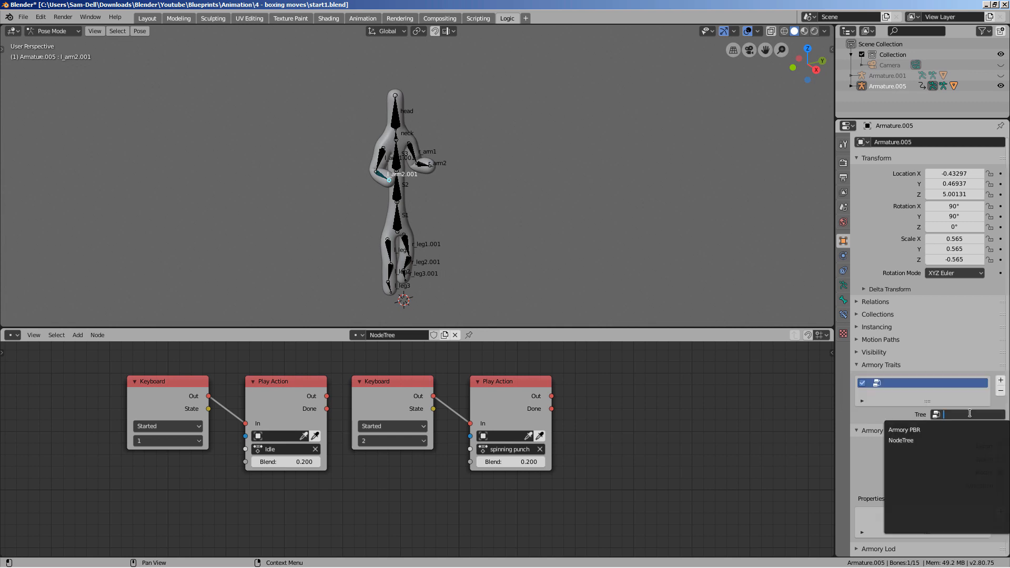
pyautogui.click(946, 439)
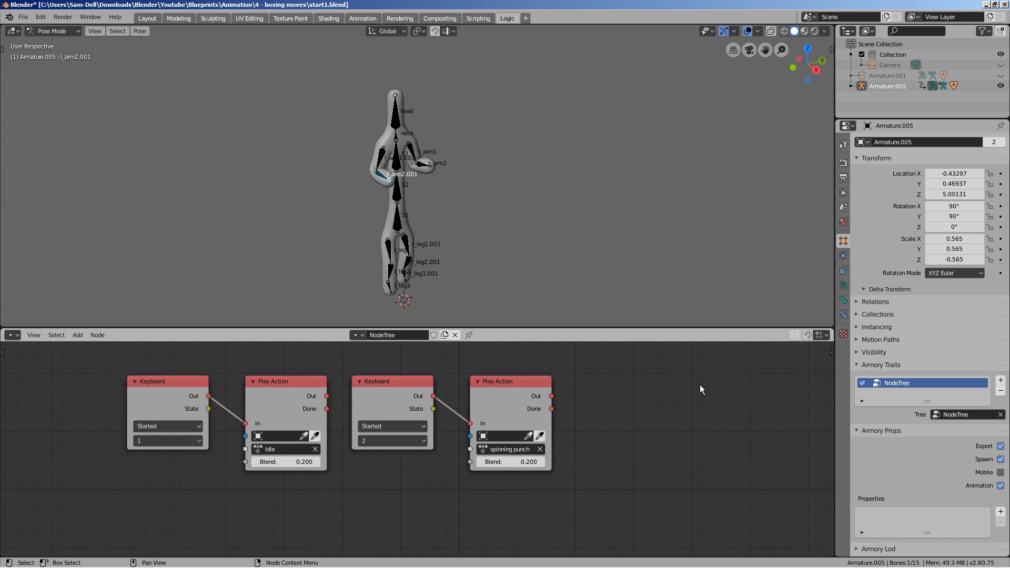
# Save the file and run the scene in the Armory Player with the Krom runtime.
pyautogui.hotkey('ctrl', 's')
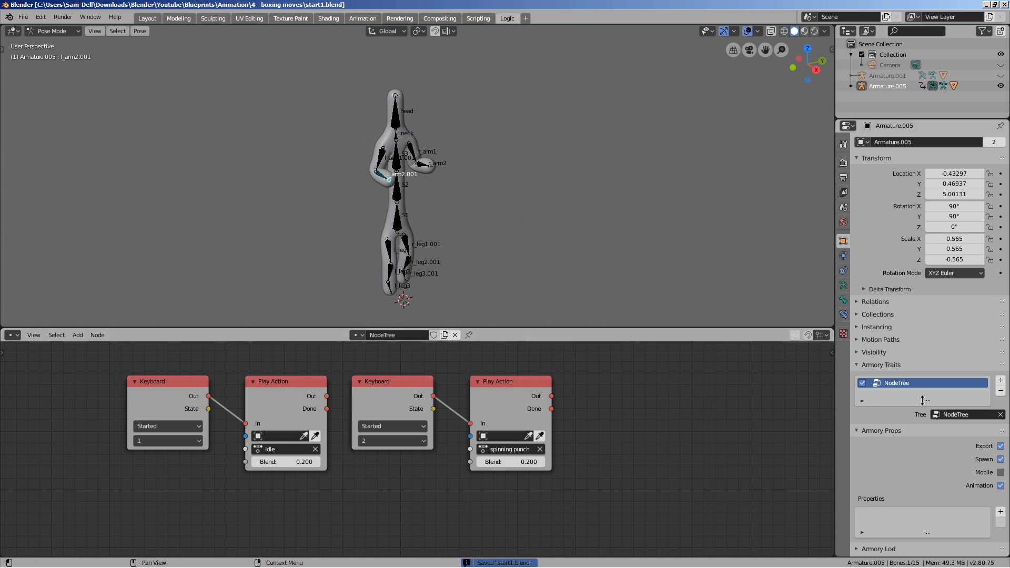
pyautogui.click(844, 163)
pyautogui.click(896, 383)
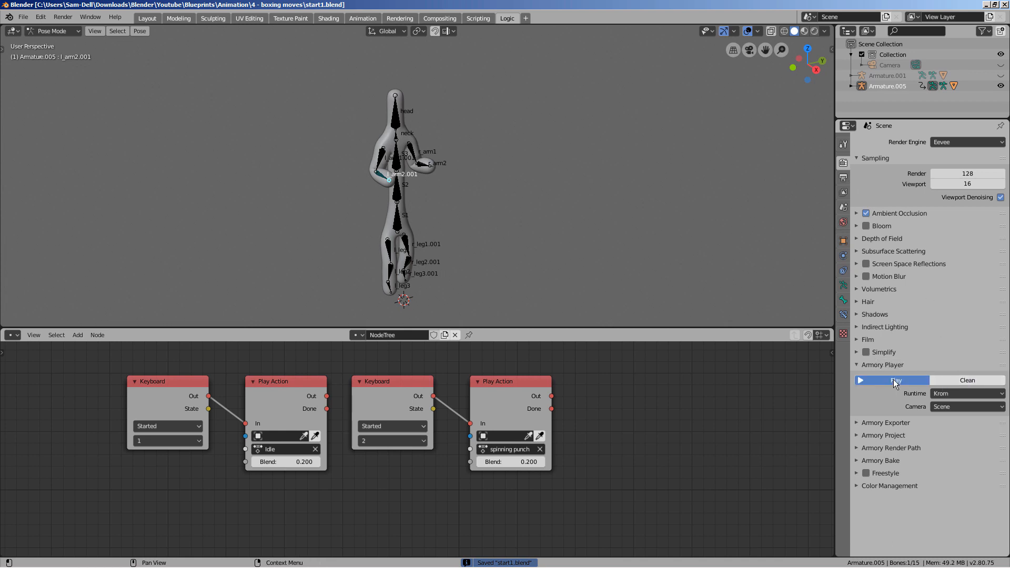